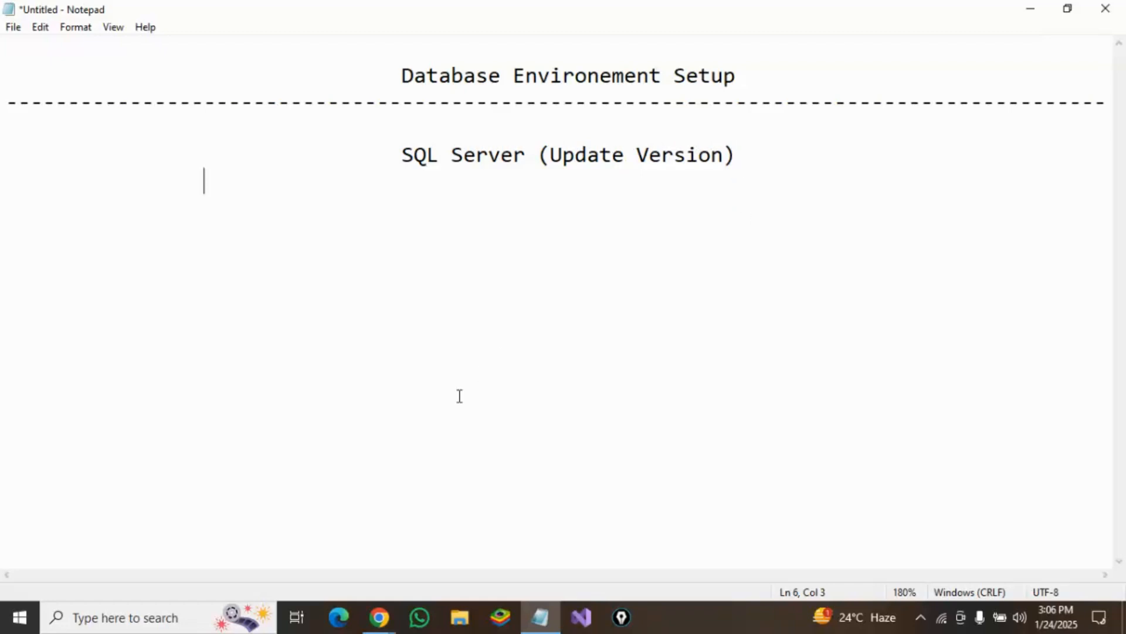
# Step: Switch to Chrome and search Google for sql server download
pyautogui.moveTo(381, 623)
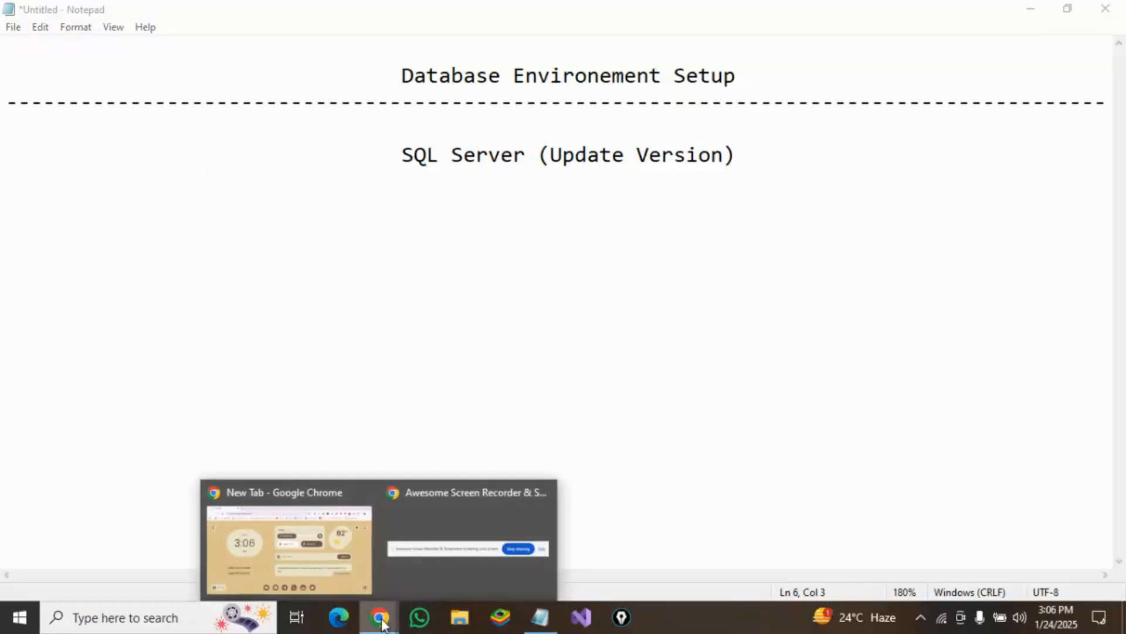
pyautogui.click(309, 545)
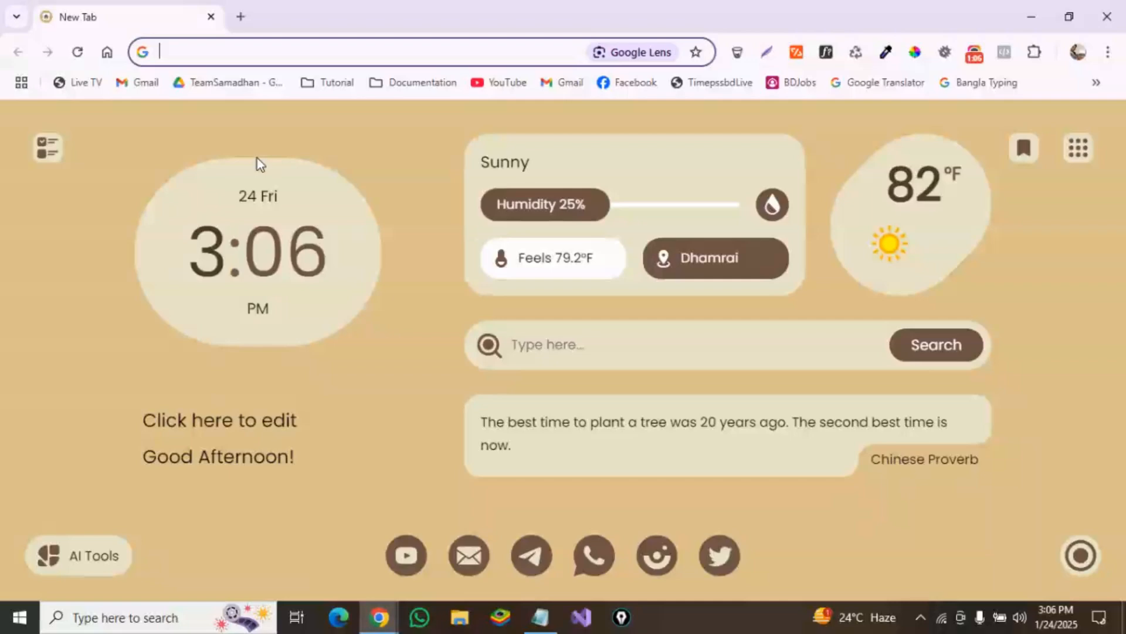
pyautogui.click(224, 51)
pyautogui.write('sql')
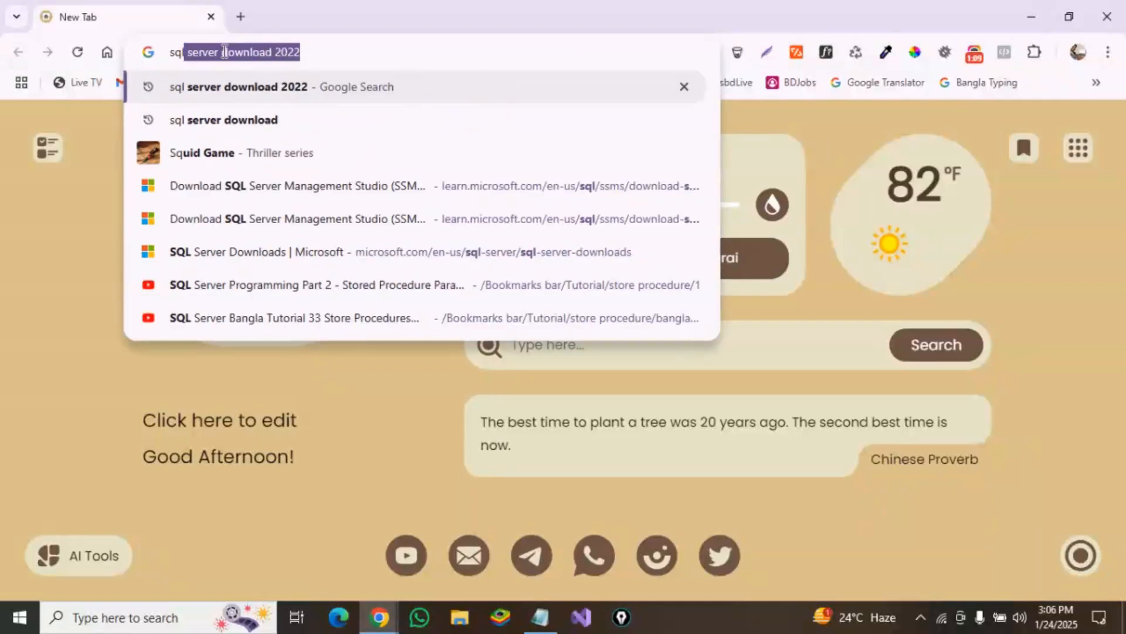
pyautogui.write(' server ')
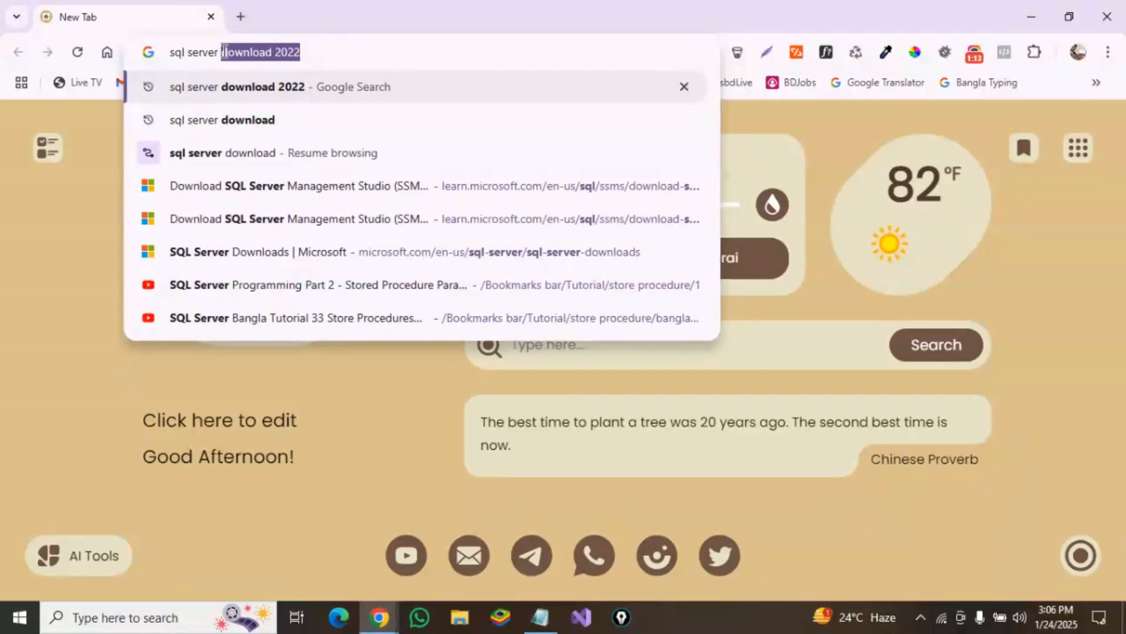
pyautogui.write('download 2')
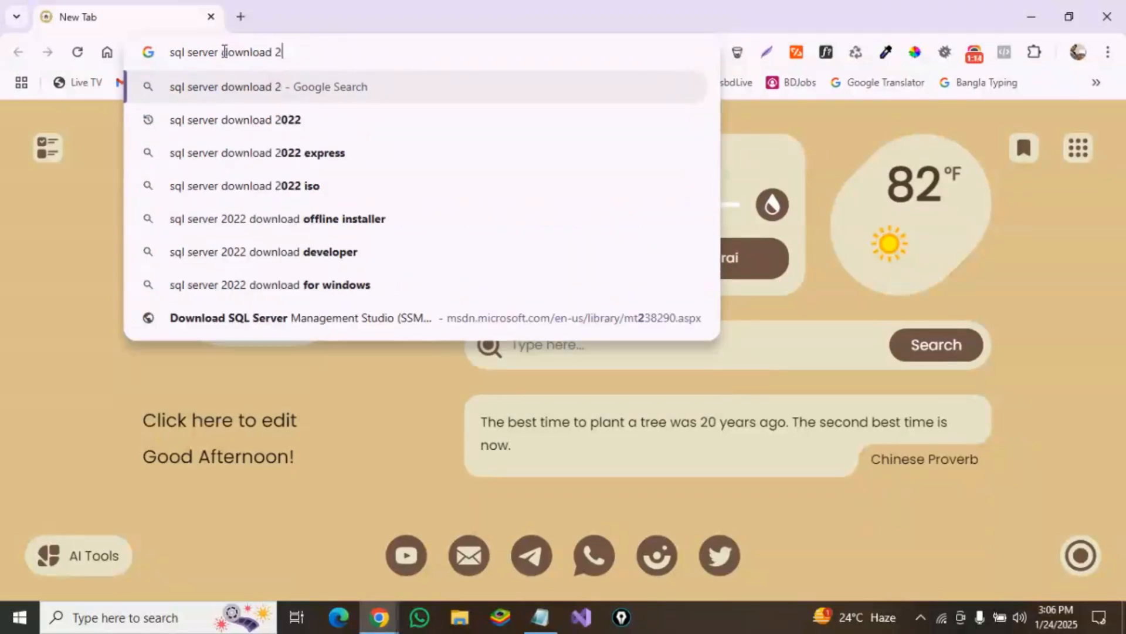
pyautogui.press('BackSpace')
pyautogui.press('Return')
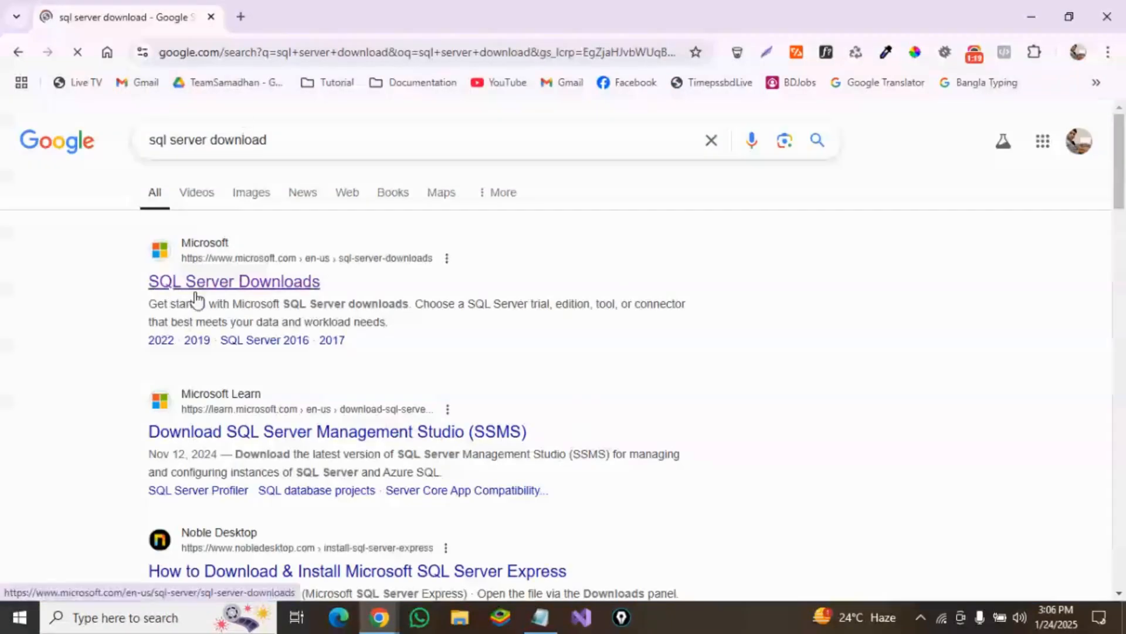
# Step: Open the Microsoft SQL Server Downloads page and save the SQL Server 2022 Express installer as SQL2022-SSEI-Expr
pyautogui.click(249, 287)
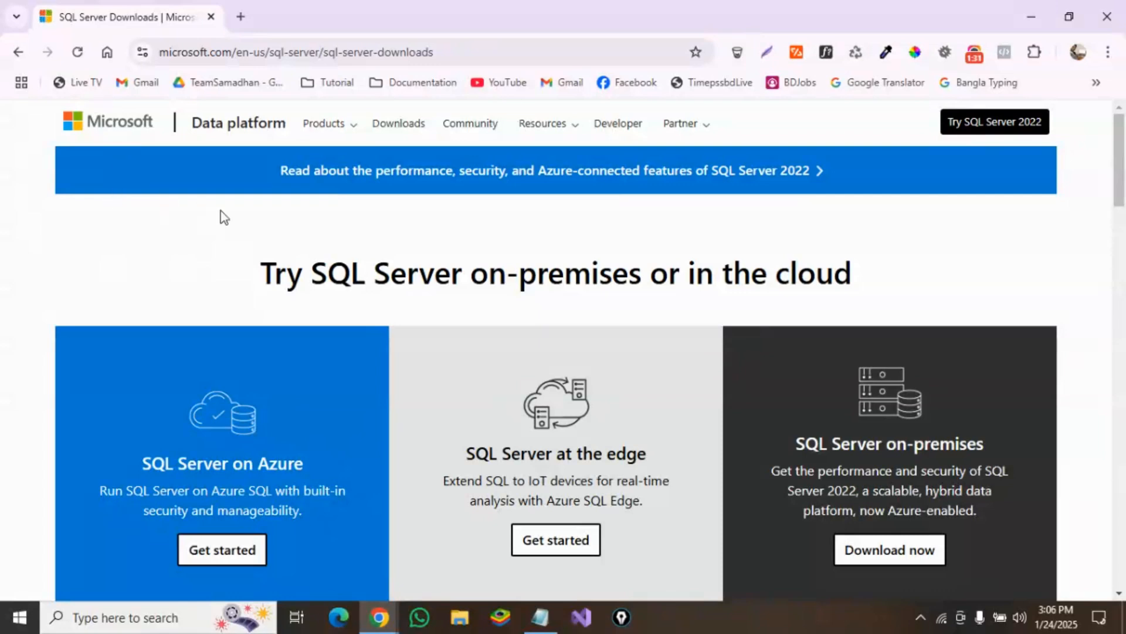
pyautogui.scroll(-2, 444, 241)
pyautogui.scroll(-3, 445, 238)
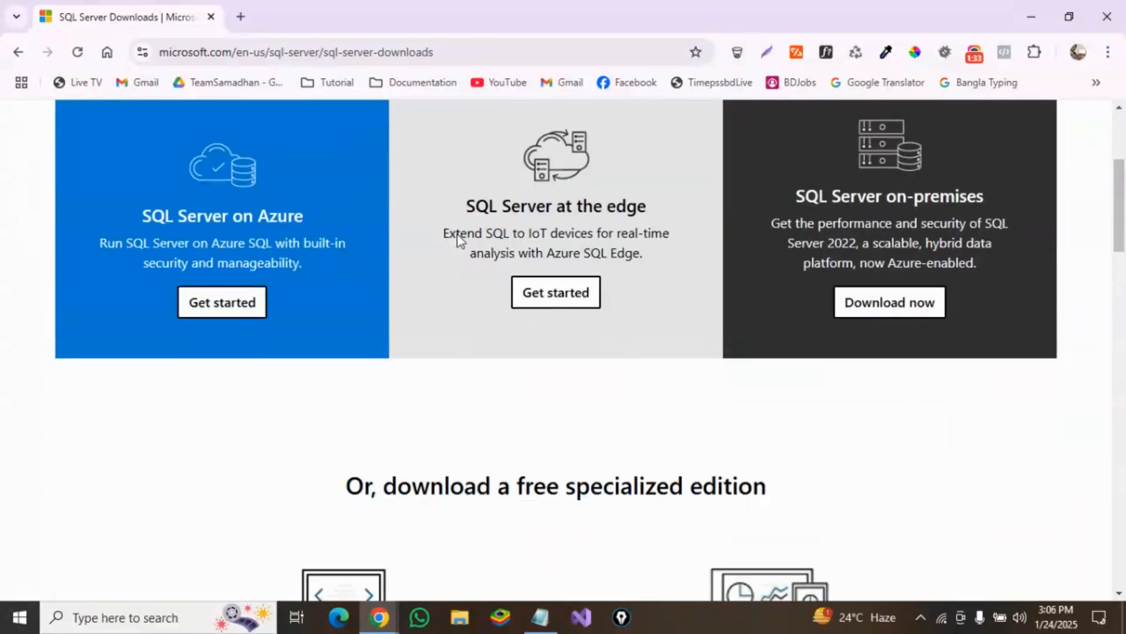
pyautogui.scroll(-4, 457, 241)
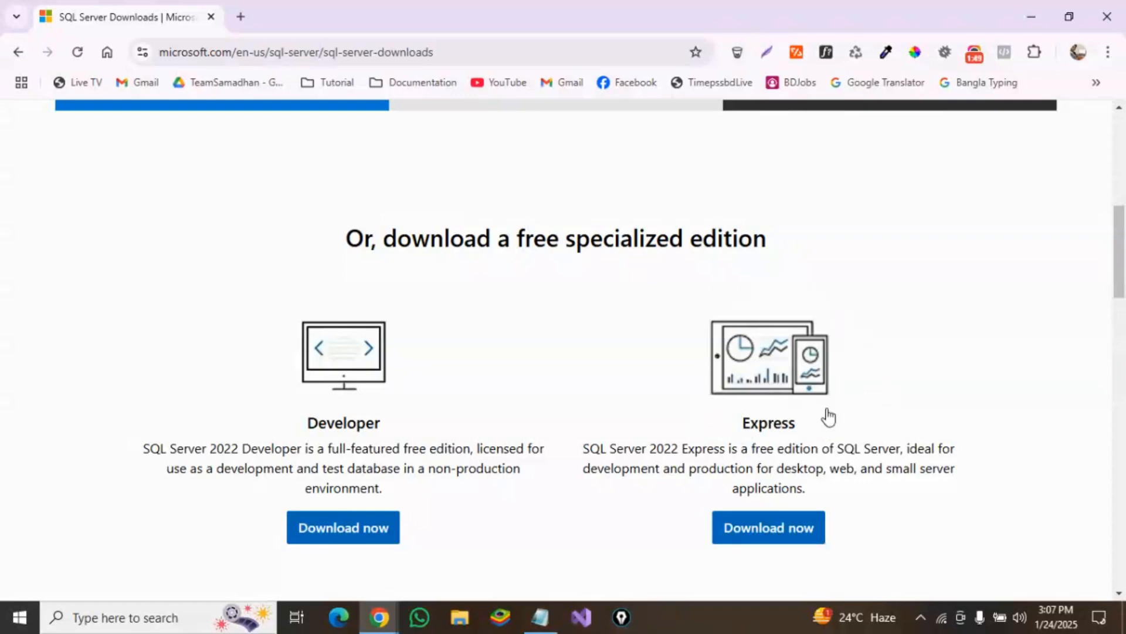
pyautogui.scroll(-1, 836, 390)
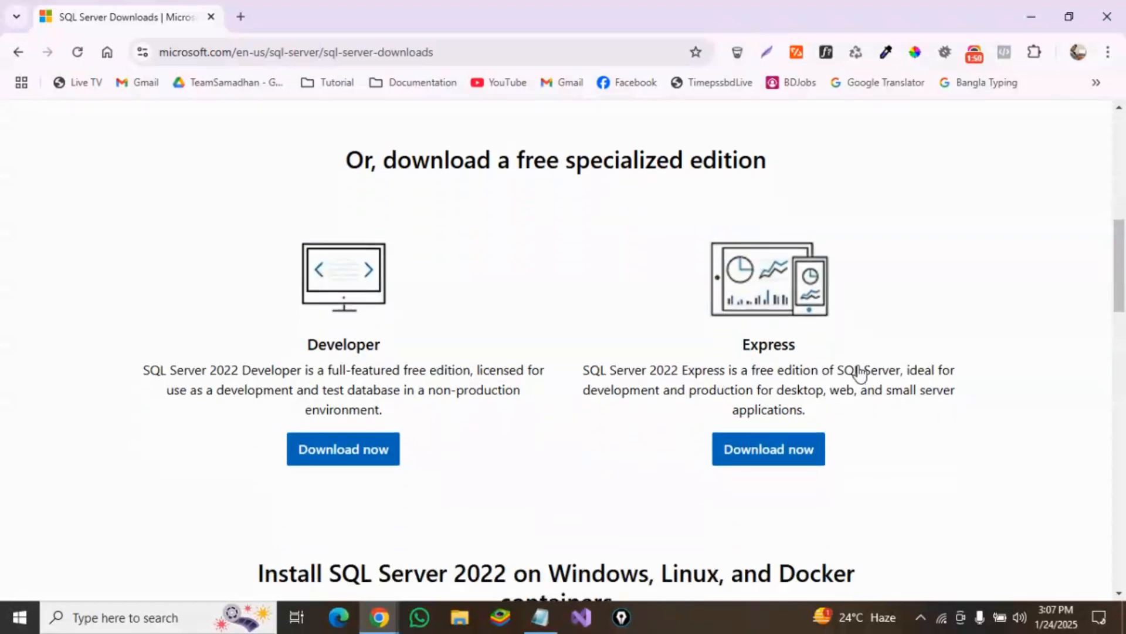
pyautogui.click(773, 449)
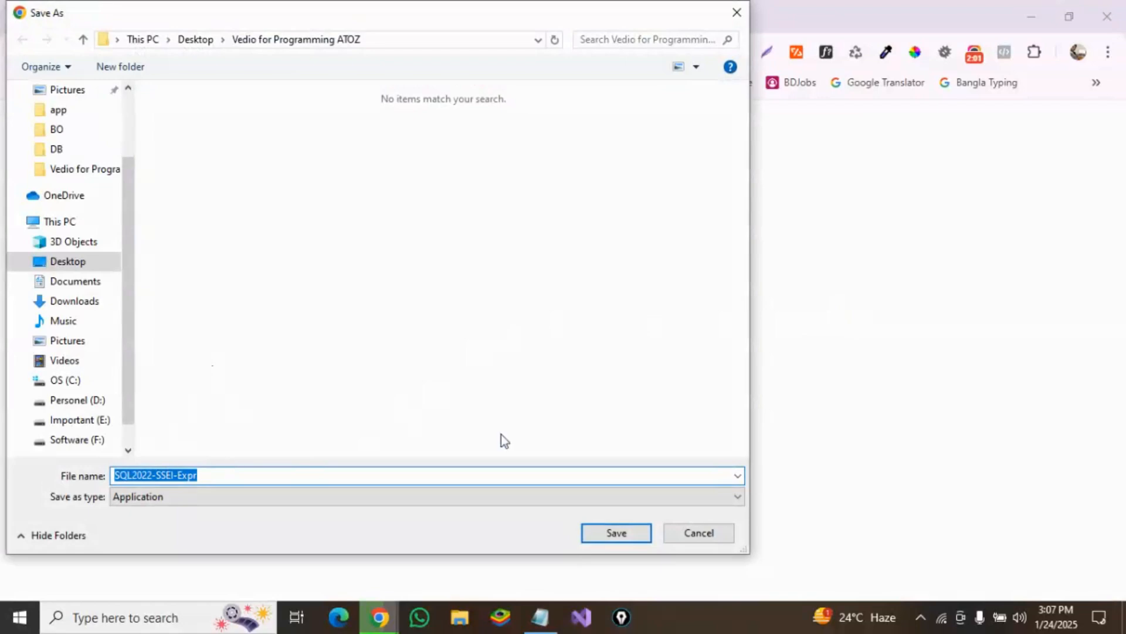
pyautogui.click(631, 534)
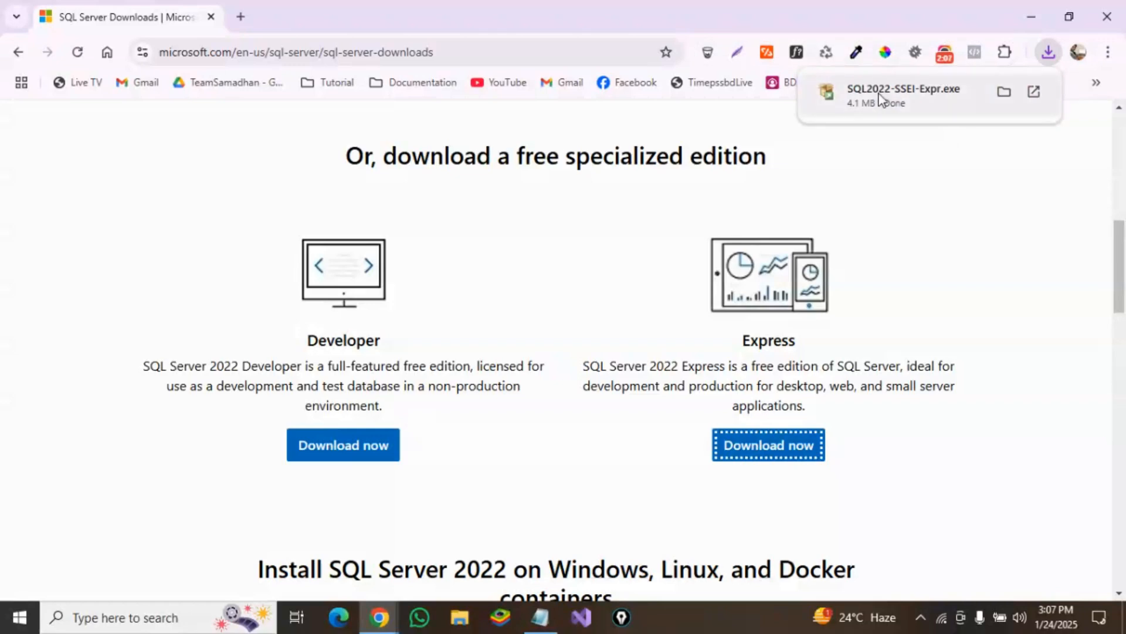
# Step: Run the downloaded SQL2022-SSEI-Expr installer, accept the license terms, and install to the default C:\Program Files\Microsoft SQL Server location
pyautogui.click(880, 96)
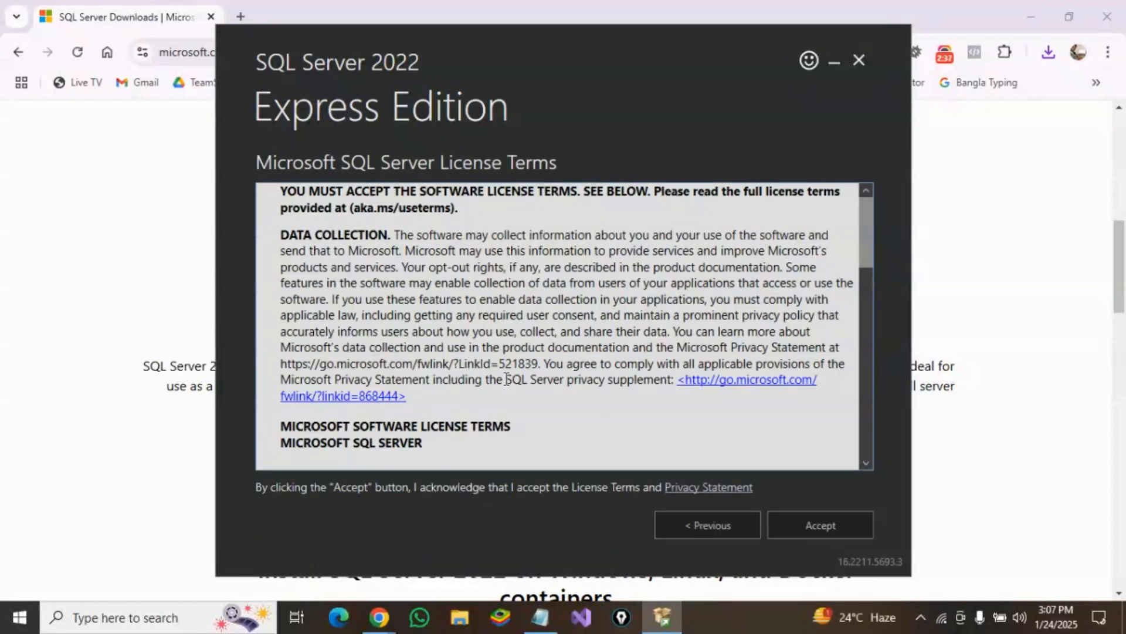
pyautogui.scroll(-10, 523, 372)
pyautogui.scroll(-5, 522, 372)
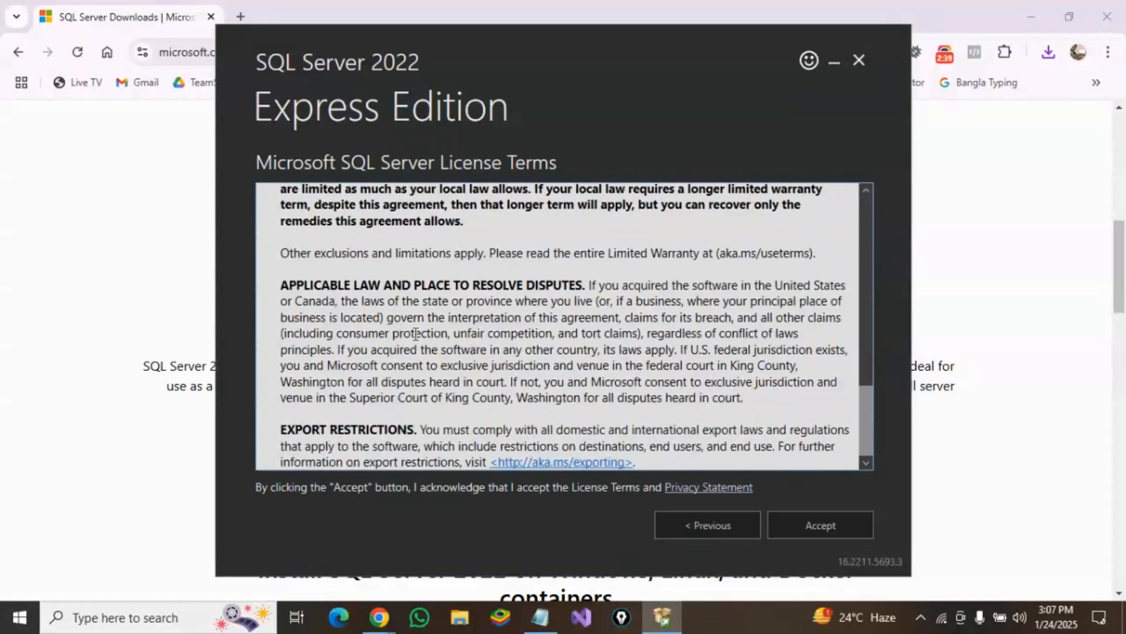
pyautogui.click(790, 526)
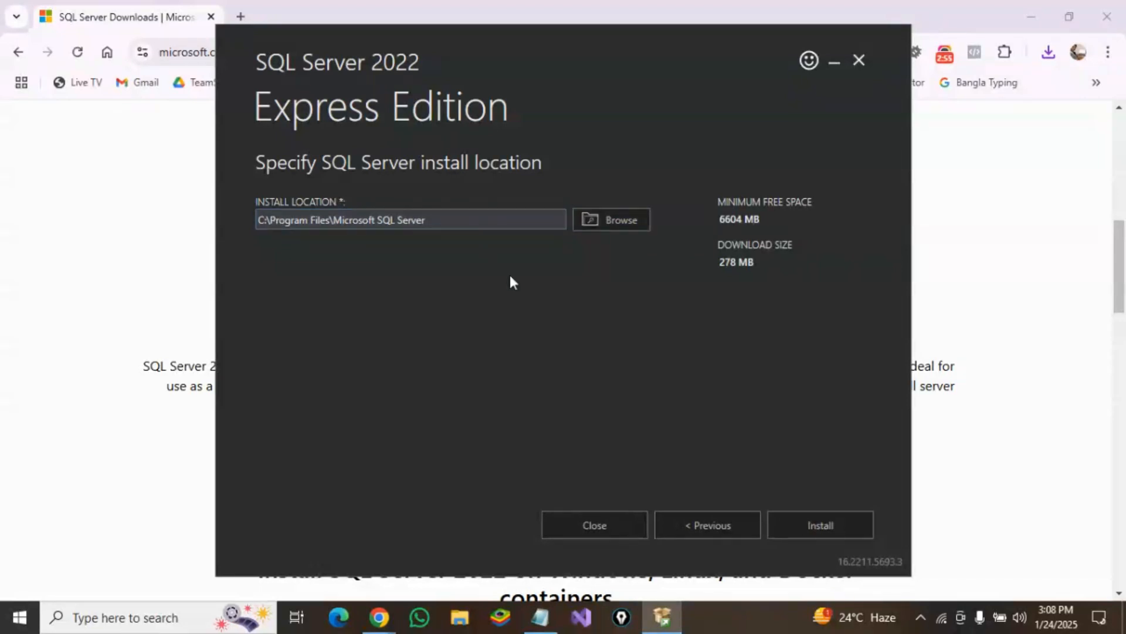
pyautogui.click(815, 526)
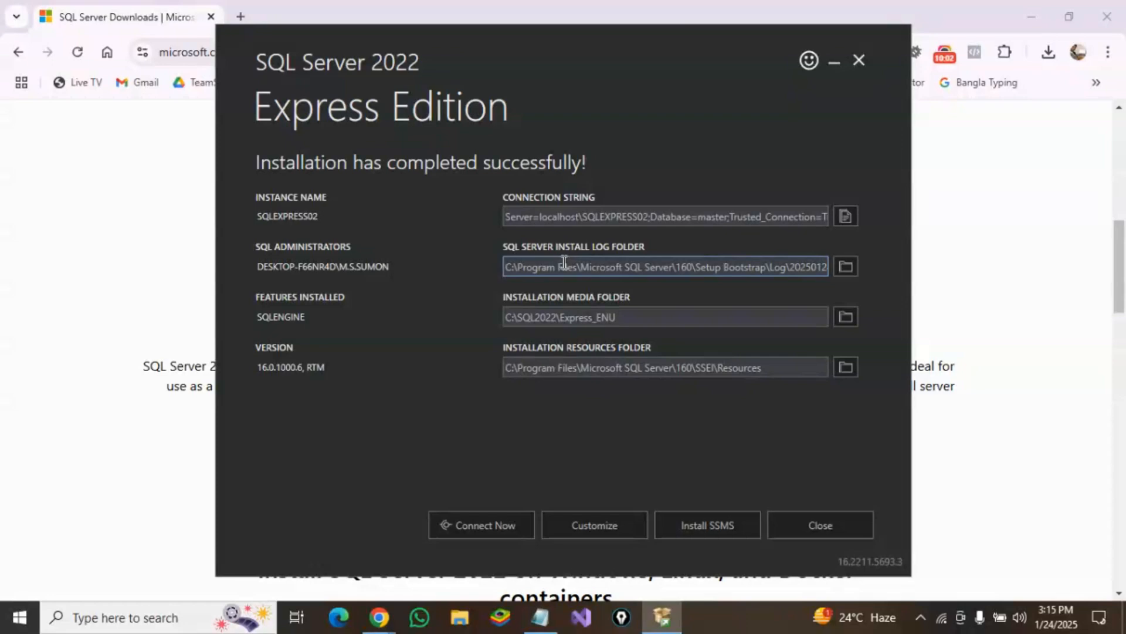
# Step: Open the SSMS download page from the installer and save SQL Server Management Studio (SSMS) 20.2 as SSMS-Setup-ENU
pyautogui.click(703, 522)
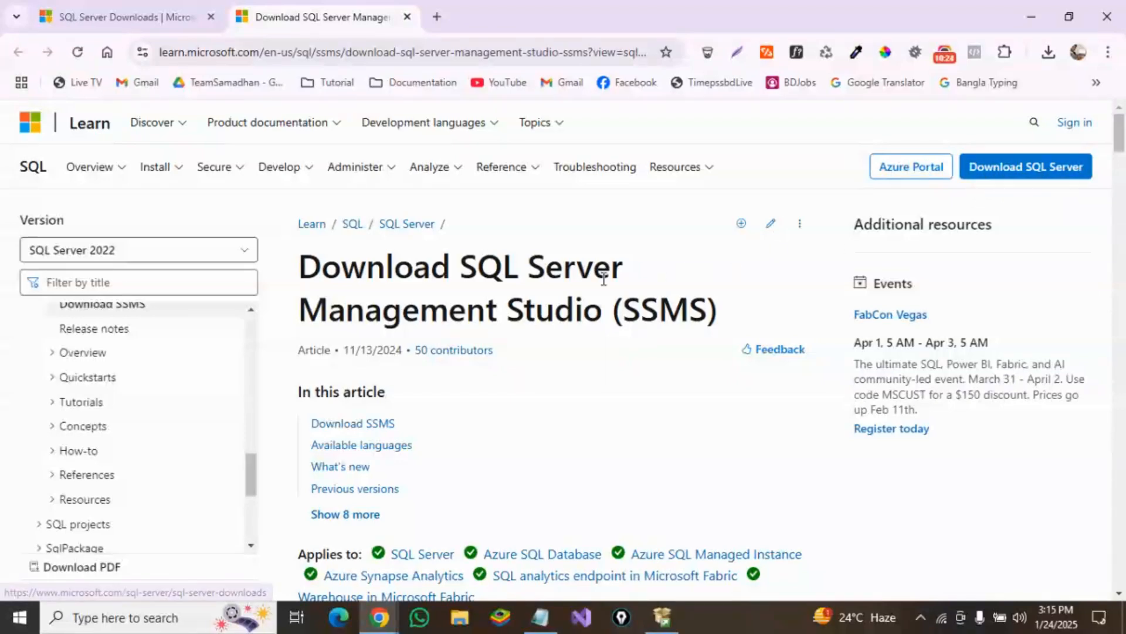
pyautogui.scroll(-2, 606, 279)
pyautogui.scroll(-10, 606, 284)
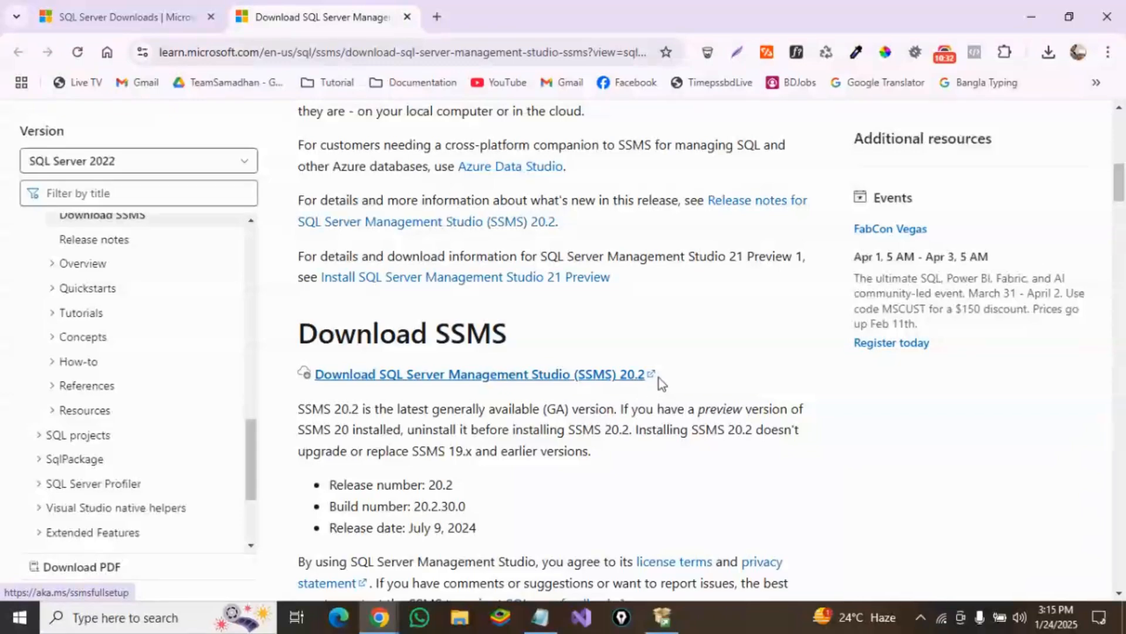
pyautogui.scroll(-1, 660, 378)
pyautogui.scroll(-1, 668, 377)
pyautogui.scroll(2, 663, 377)
pyautogui.scroll(-6, 663, 378)
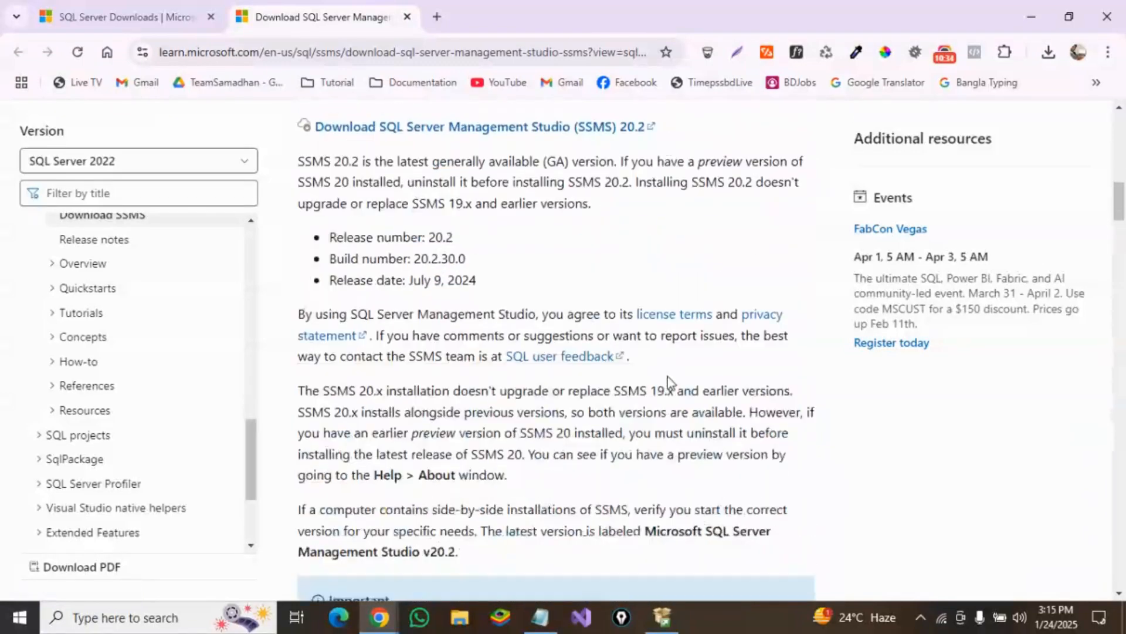
pyautogui.scroll(-7, 541, 379)
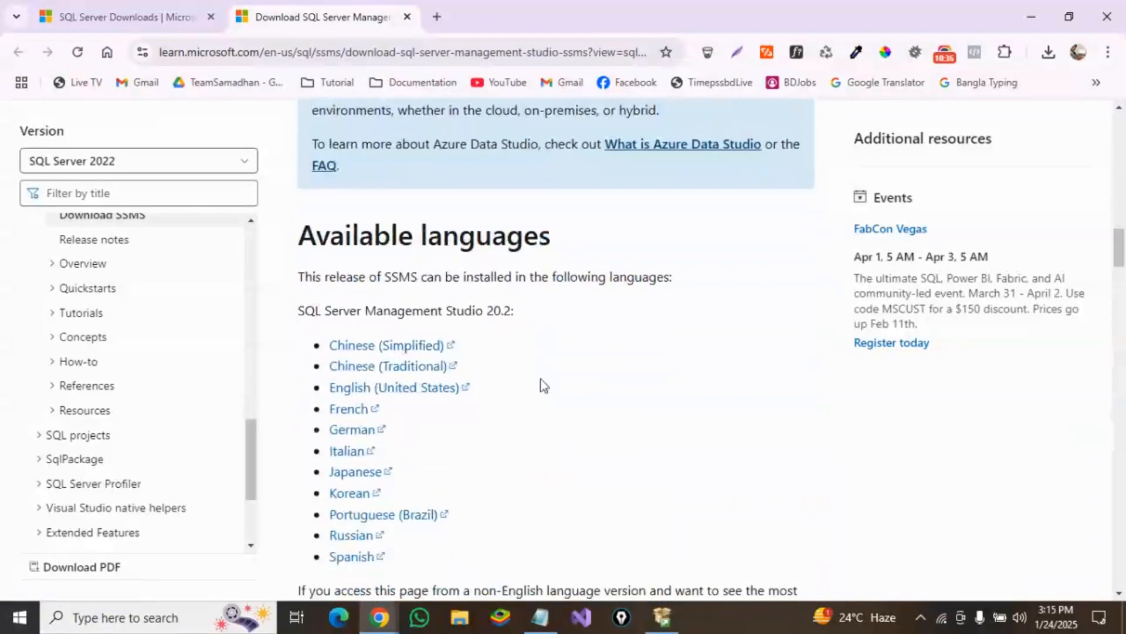
pyautogui.scroll(-2, 541, 379)
pyautogui.scroll(4, 541, 379)
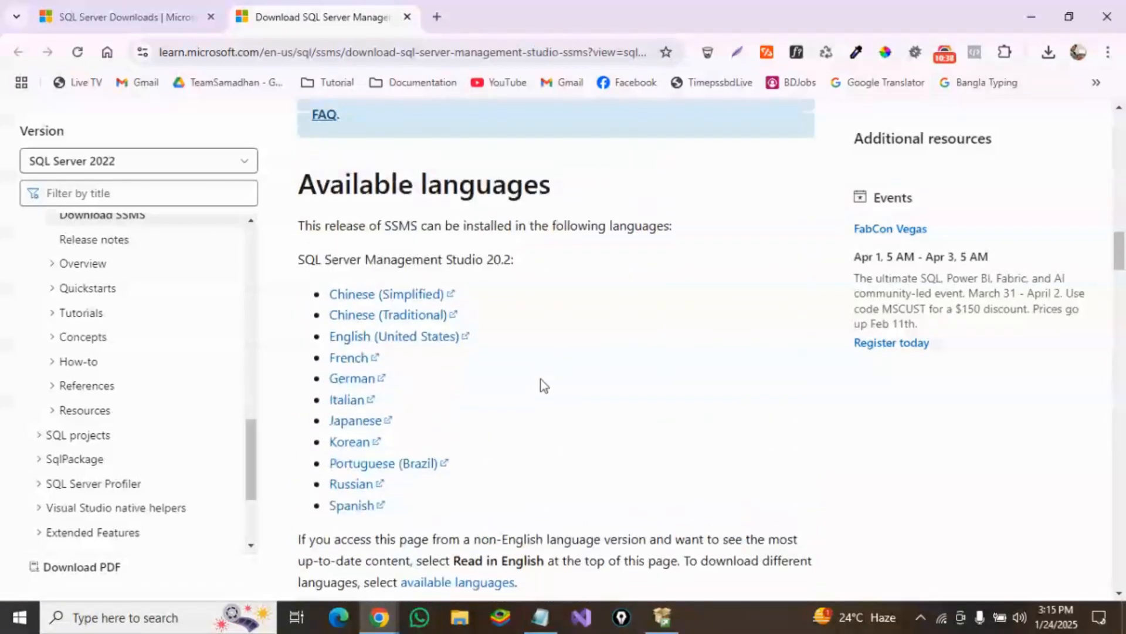
pyautogui.scroll(5, 534, 387)
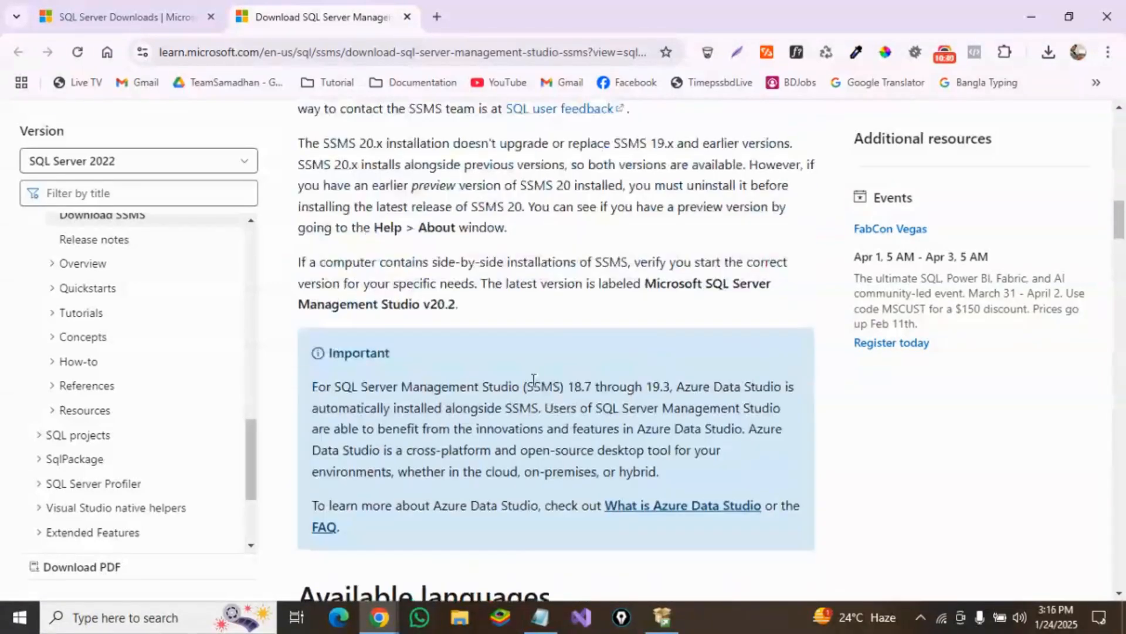
pyautogui.scroll(4, 534, 381)
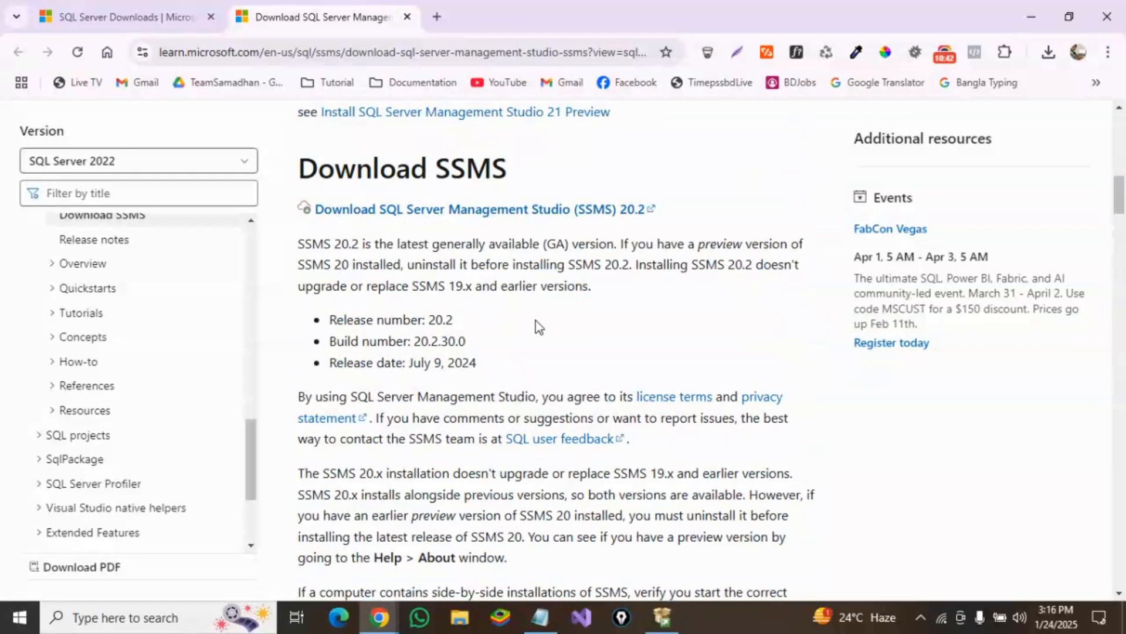
pyautogui.scroll(2, 536, 324)
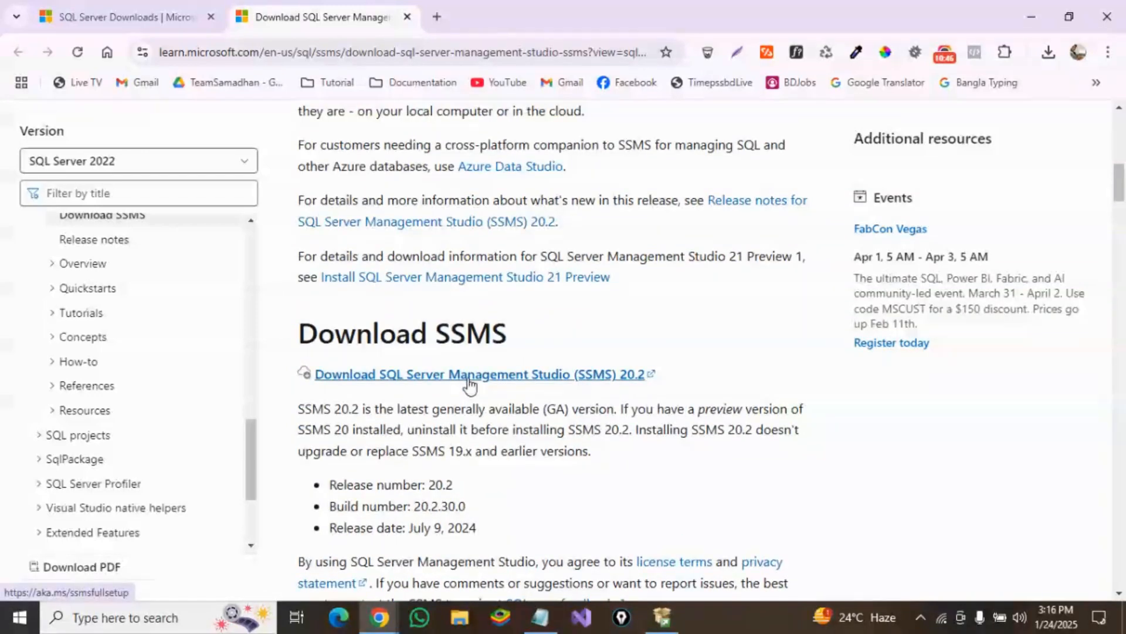
pyautogui.click(398, 379)
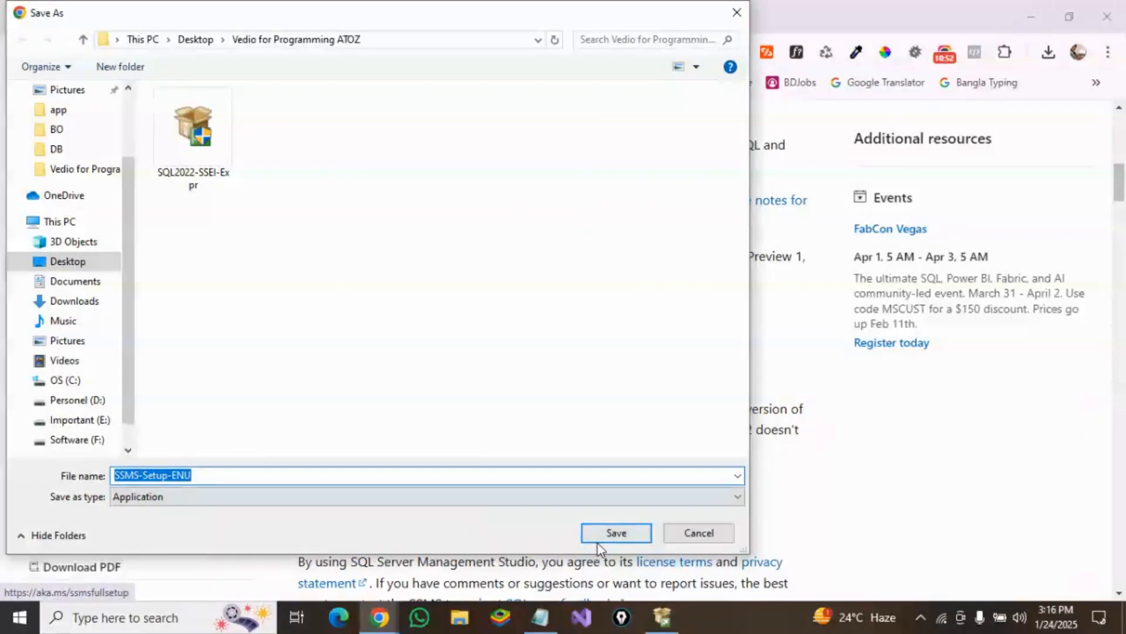
pyautogui.click(603, 534)
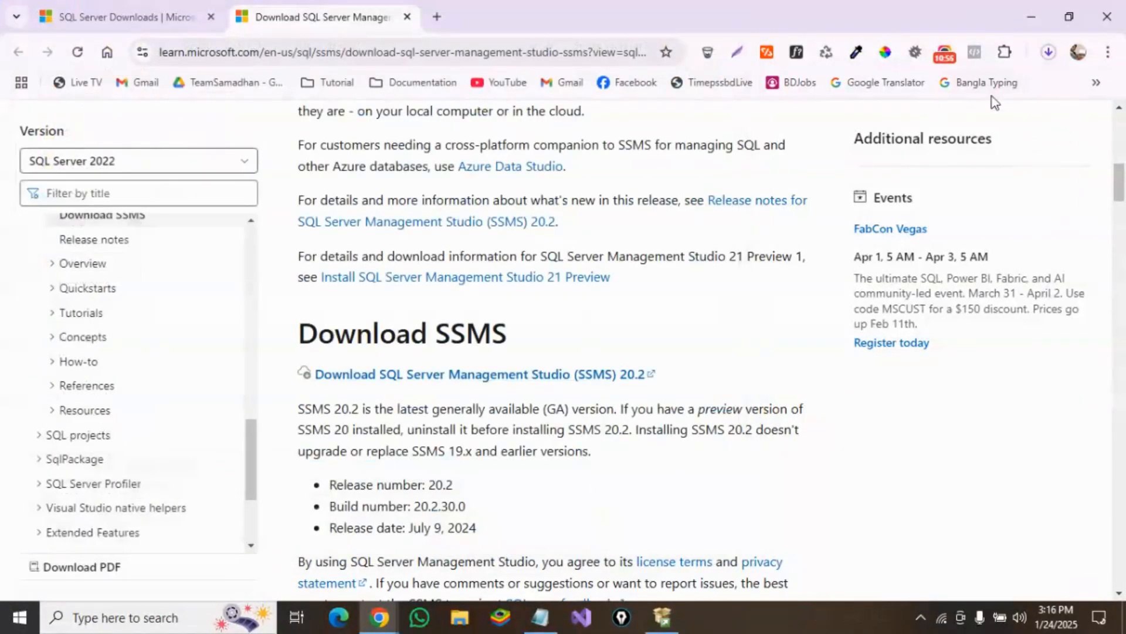
# Step: Run SSMS-Setup-ENU.exe from the download history and install SQL Server Management Studio to the default location, closing setup when done
pyautogui.click(1049, 53)
pyautogui.moveTo(874, 146)
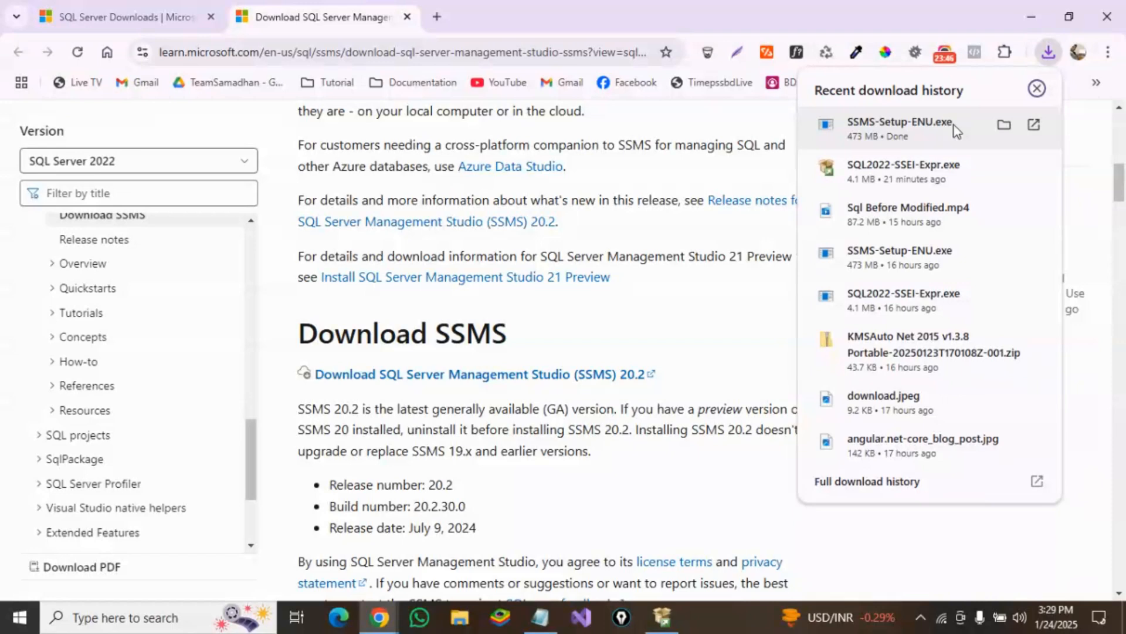
pyautogui.click(953, 131)
pyautogui.click(895, 122)
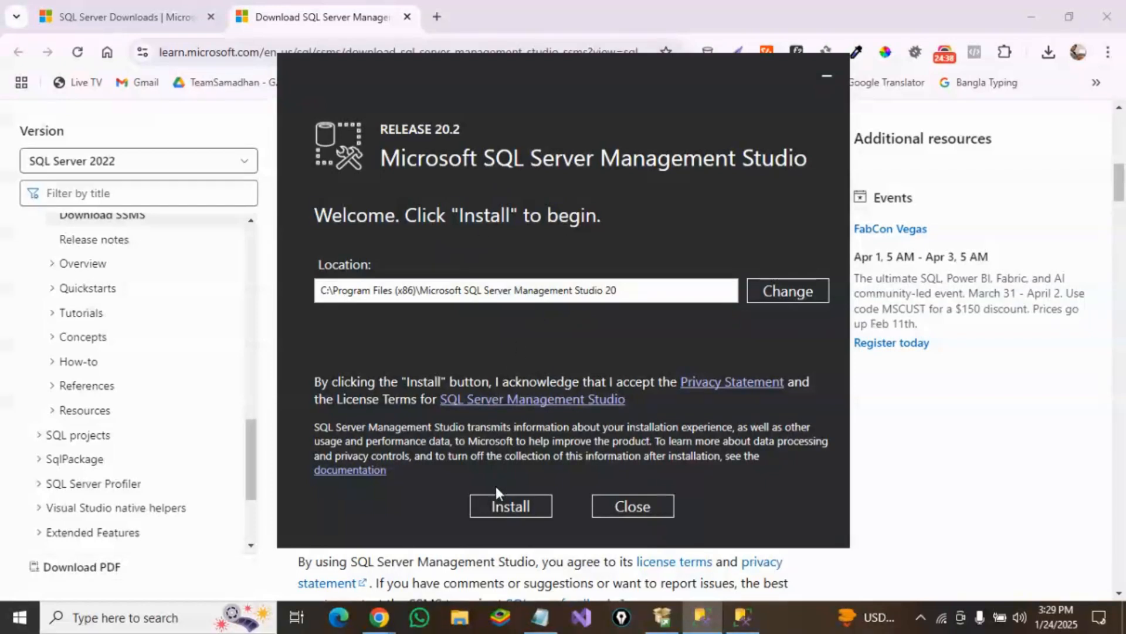
pyautogui.click(499, 508)
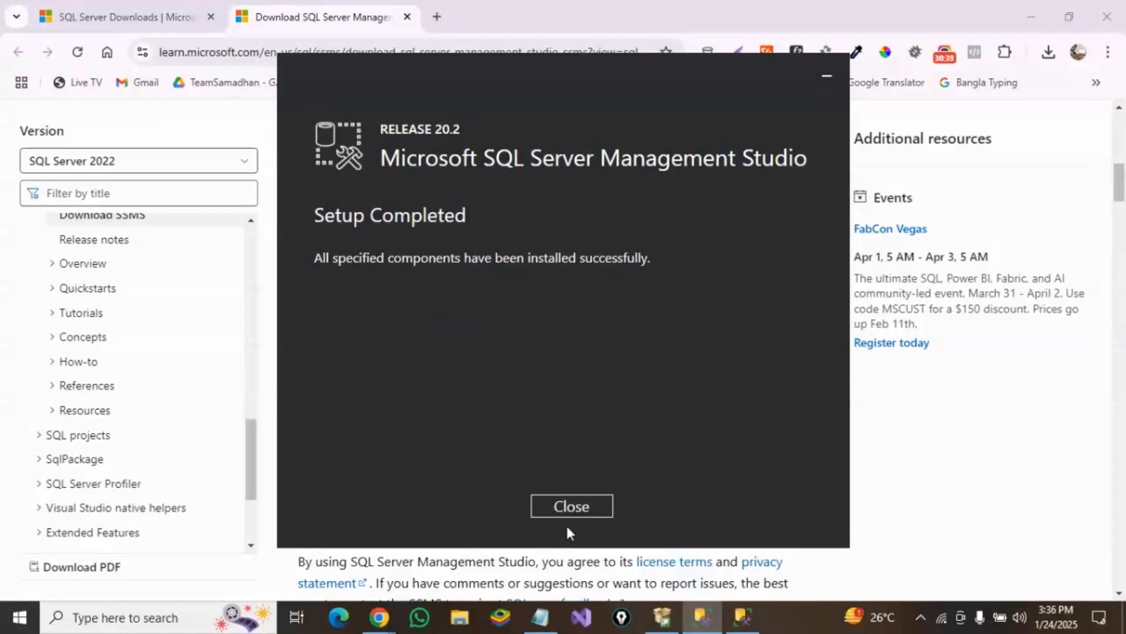
pyautogui.click(572, 508)
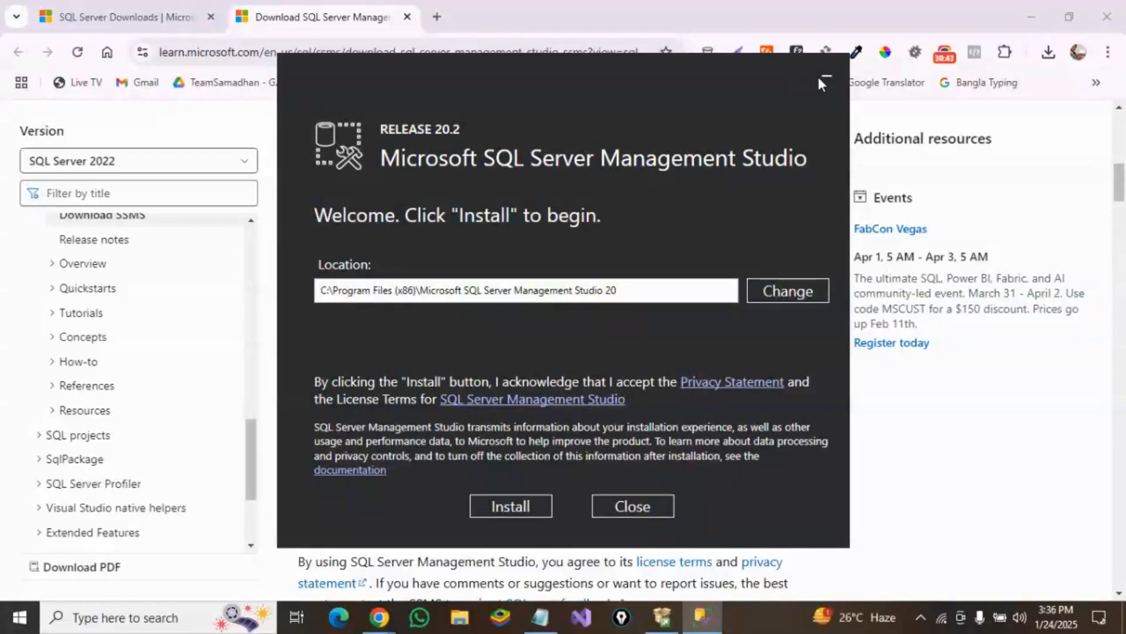
# Step: Close the leftover SSMS setup window and exit the SQL Server 2022 Express installer
pyautogui.click(635, 508)
pyautogui.click(662, 616)
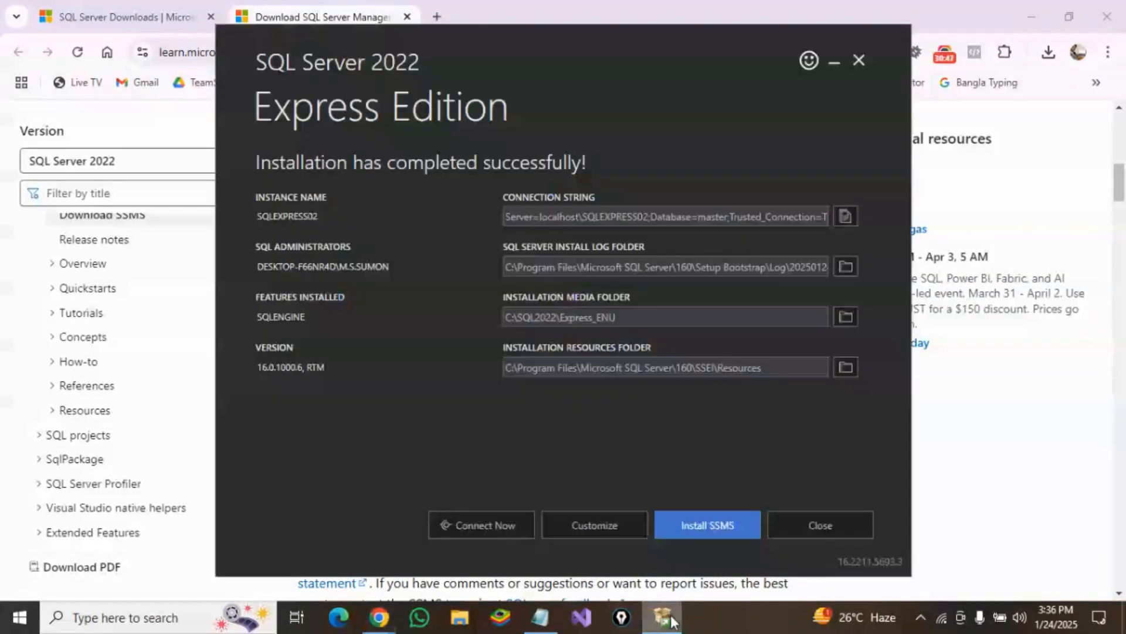
pyautogui.click(860, 60)
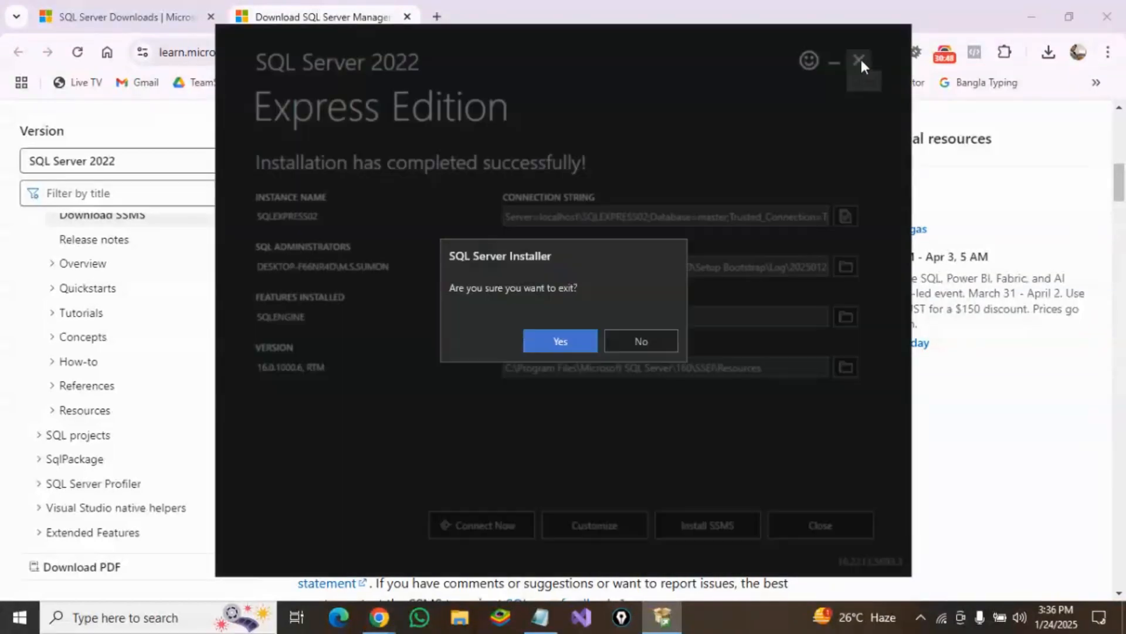
pyautogui.click(578, 347)
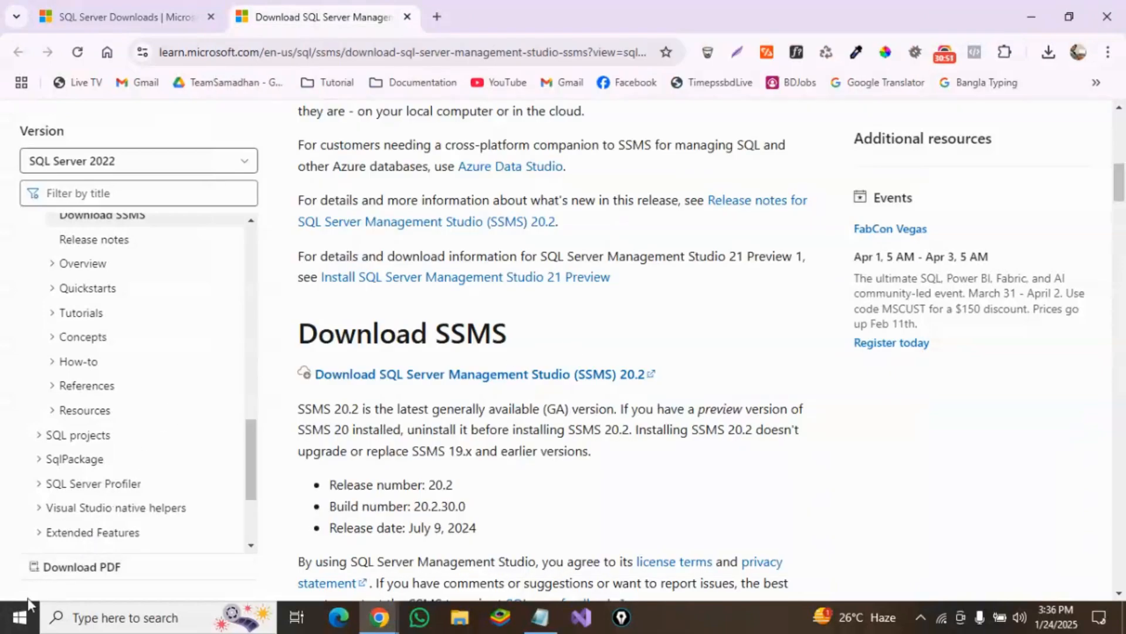
# Step: Search the Start menu for SQL and launch SQL Server Management Studio 20
pyautogui.click(20, 617)
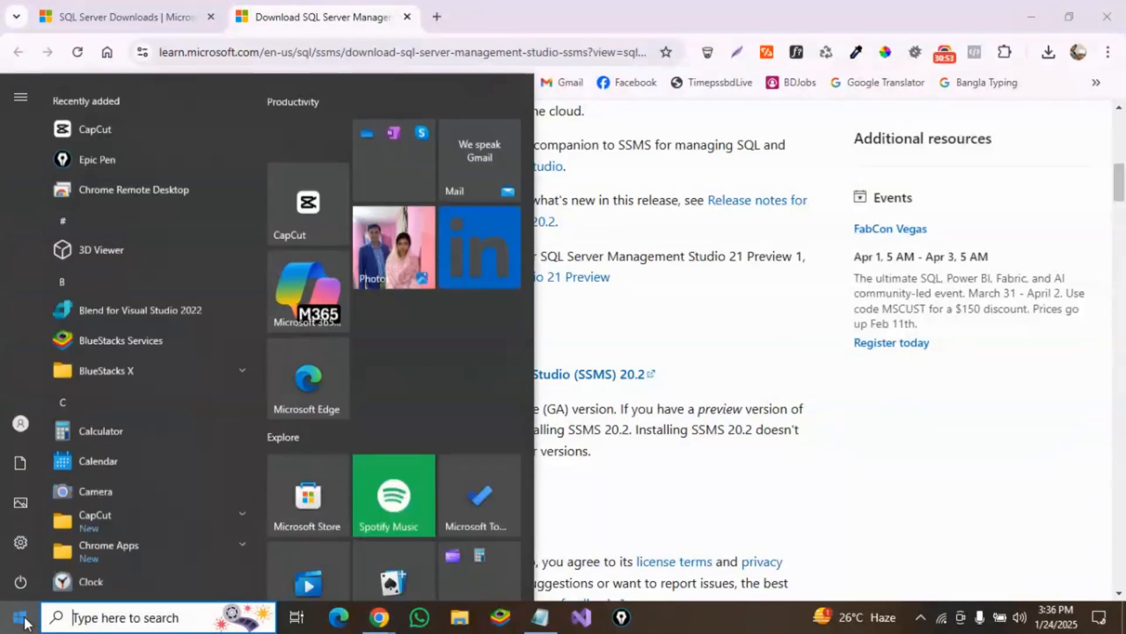
pyautogui.write('sq')
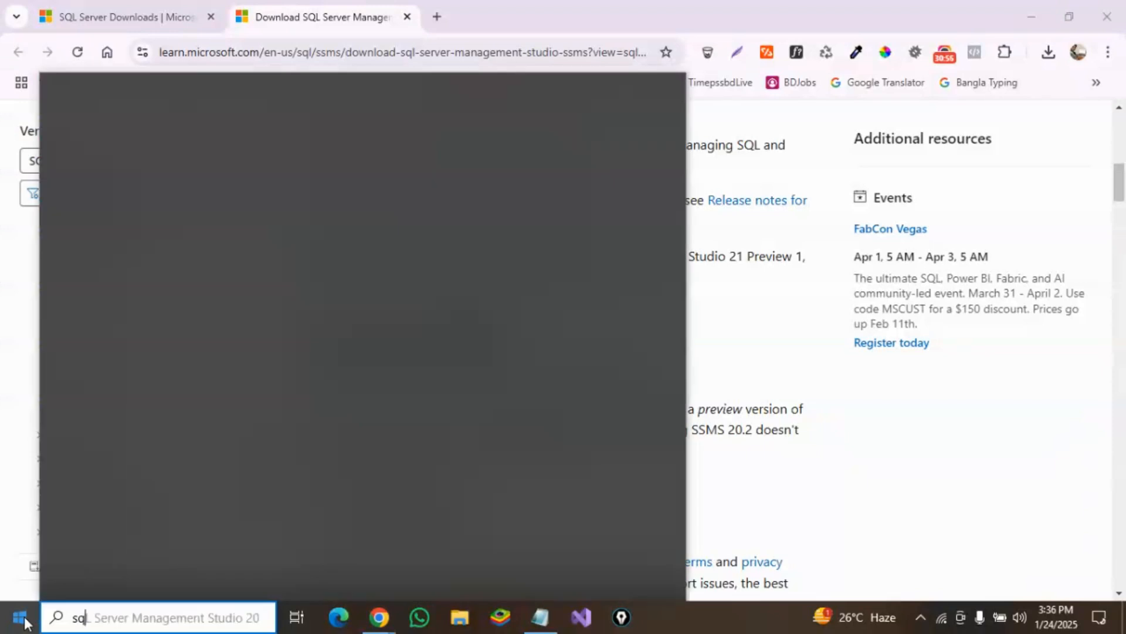
pyautogui.write('l')
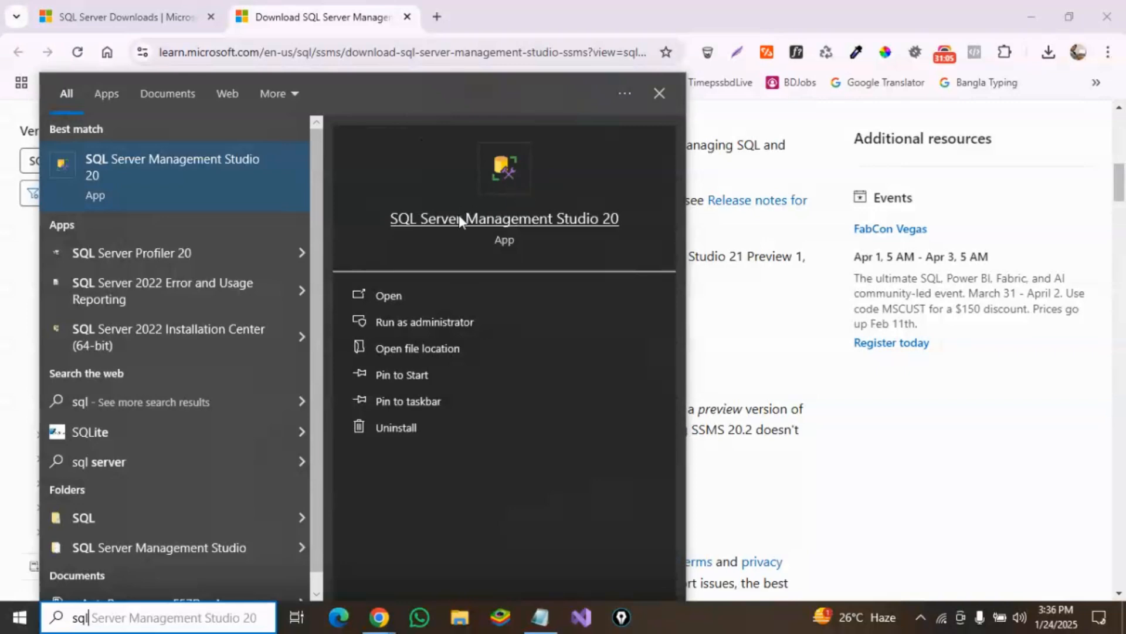
pyautogui.click(510, 220)
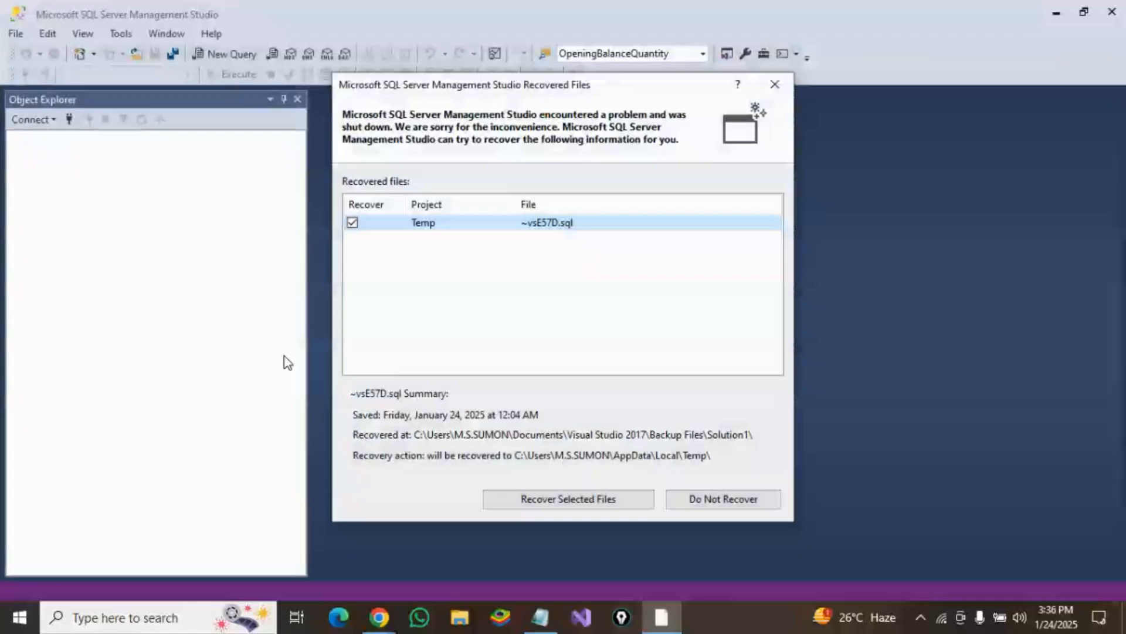
# Step: Close the recovered files dialog and connect to the local DESKTOP-F66NR4D\SQLEXPRESS server using Windows Authentication
pyautogui.click(772, 85)
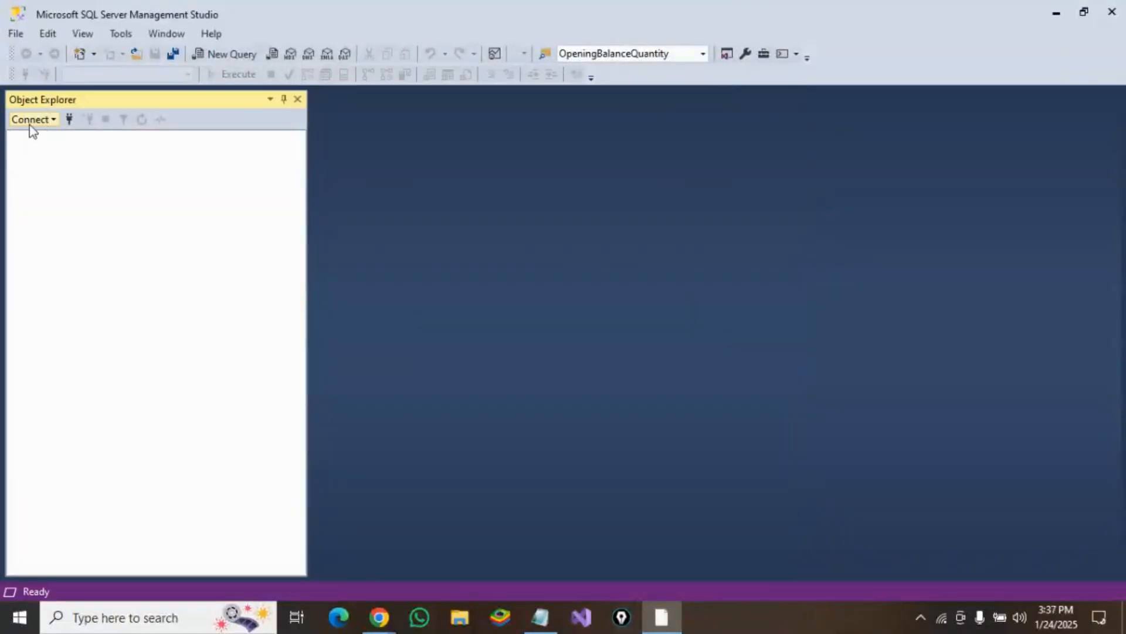
pyautogui.click(69, 120)
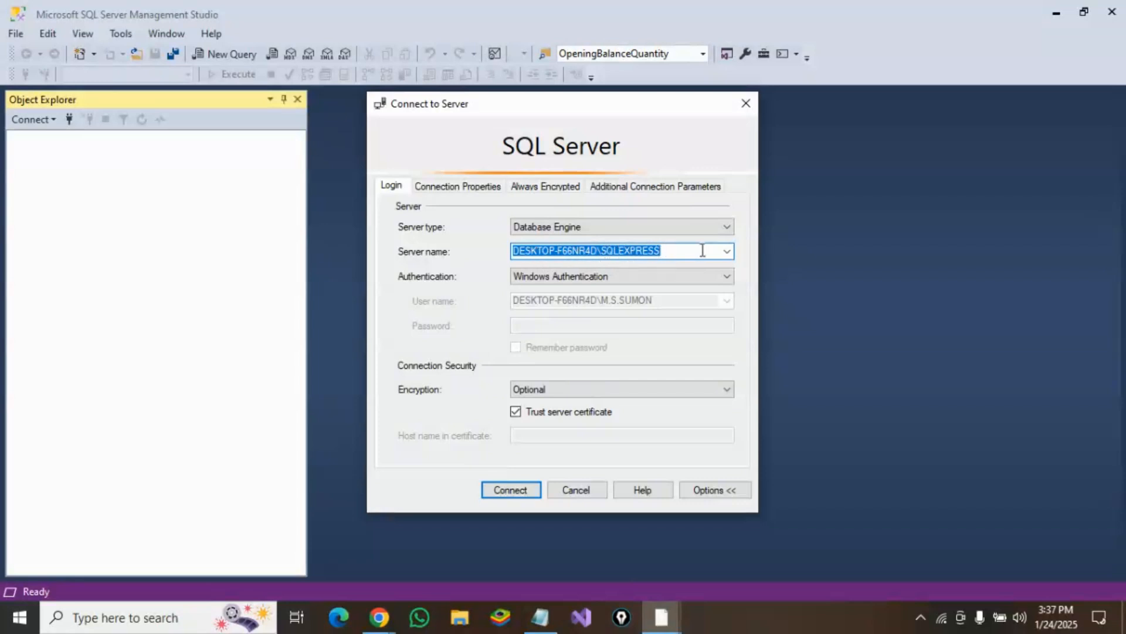
pyautogui.click(726, 252)
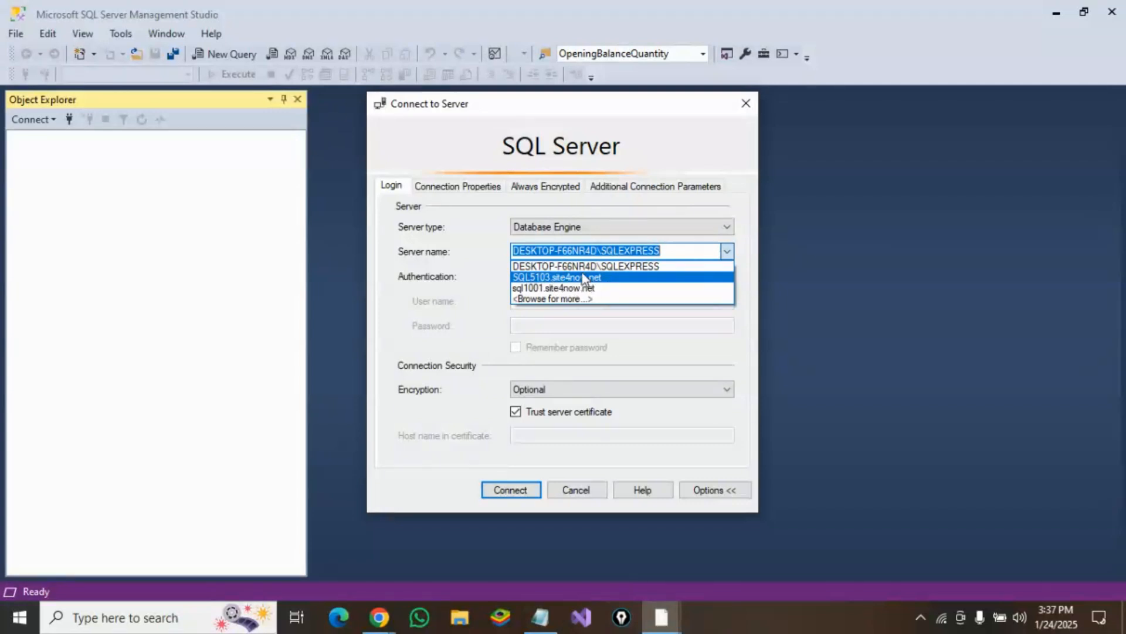
pyautogui.click(667, 251)
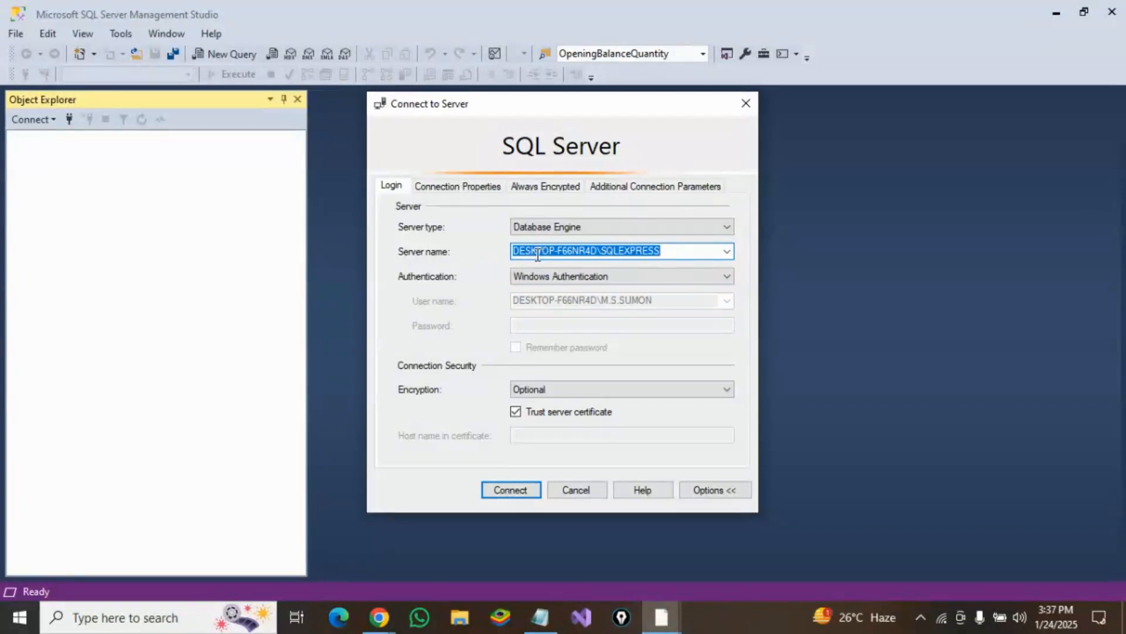
pyautogui.click(600, 252)
pyautogui.moveTo(598, 251); pyautogui.dragTo(506, 261)
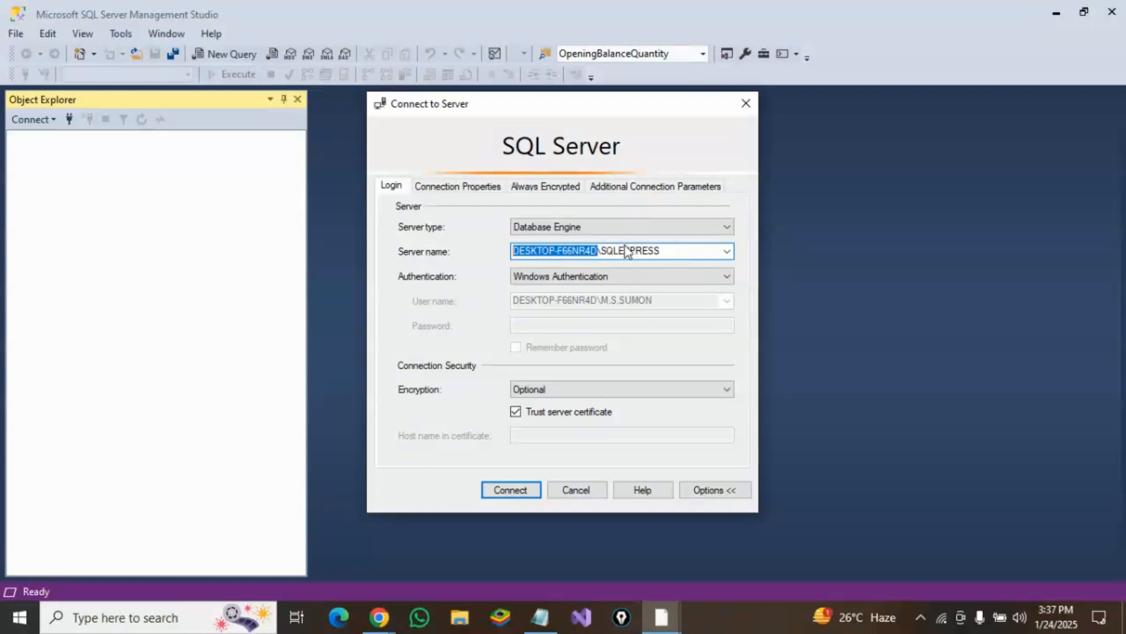
pyautogui.moveTo(602, 250); pyautogui.dragTo(665, 250)
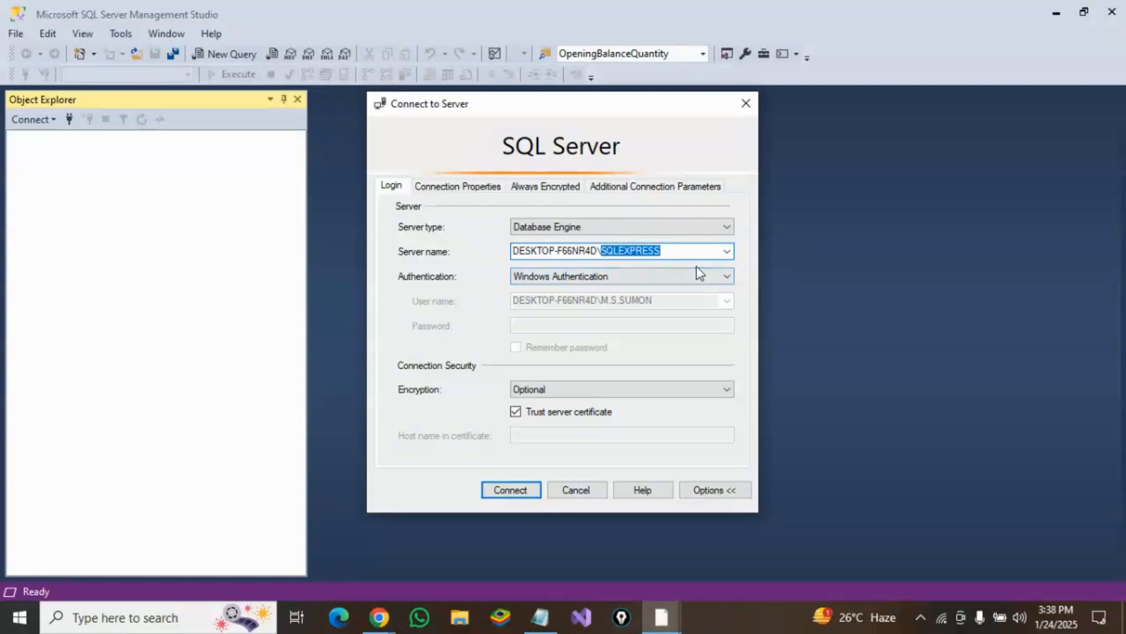
pyautogui.click(513, 492)
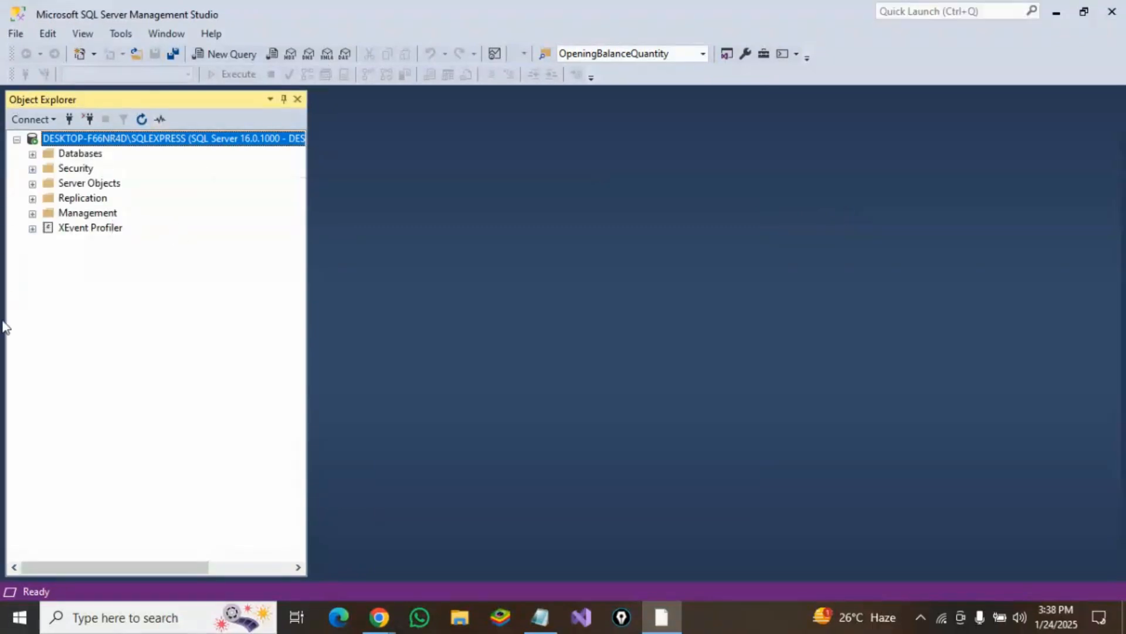
# Step: Create a new database named Pharmacy_Management on the server
pyautogui.click(70, 156)
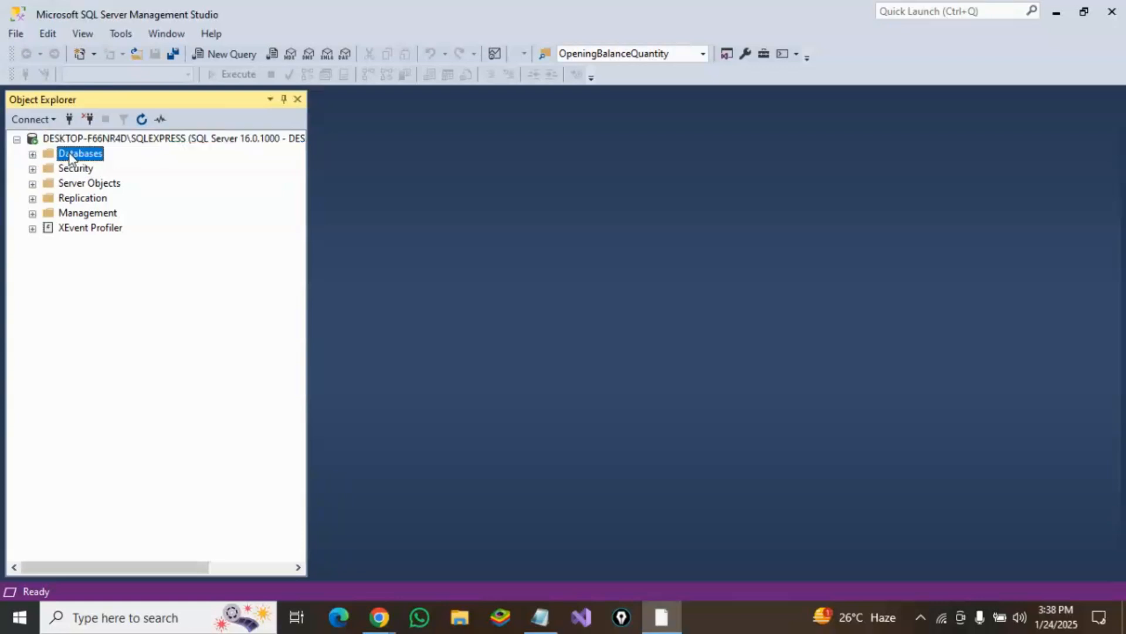
pyautogui.rightClick(70, 158)
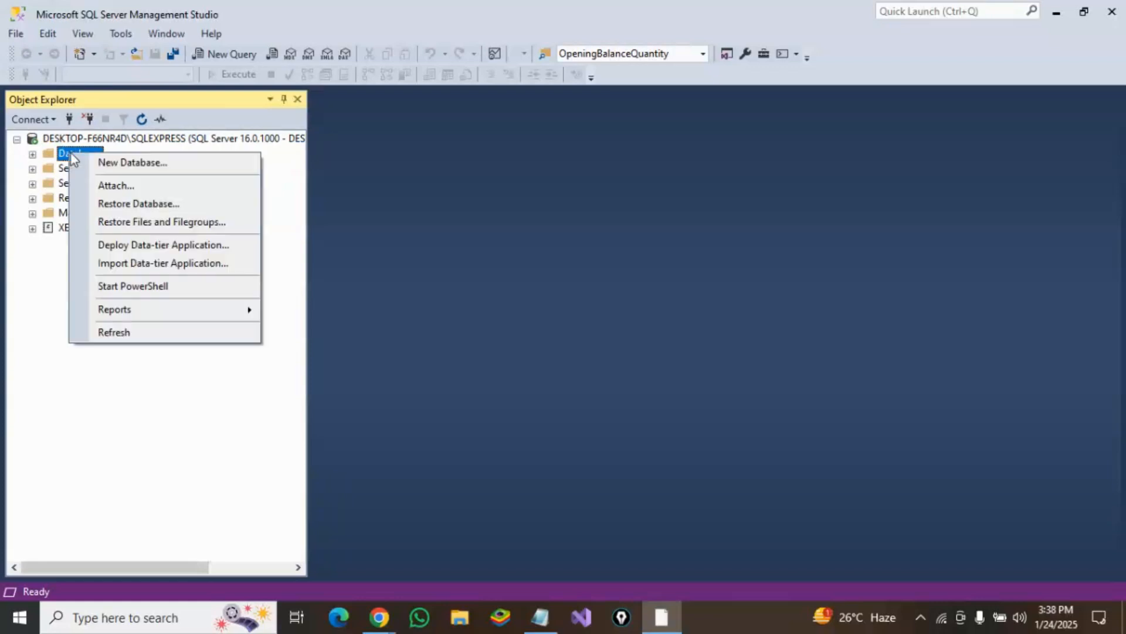
pyautogui.click(148, 167)
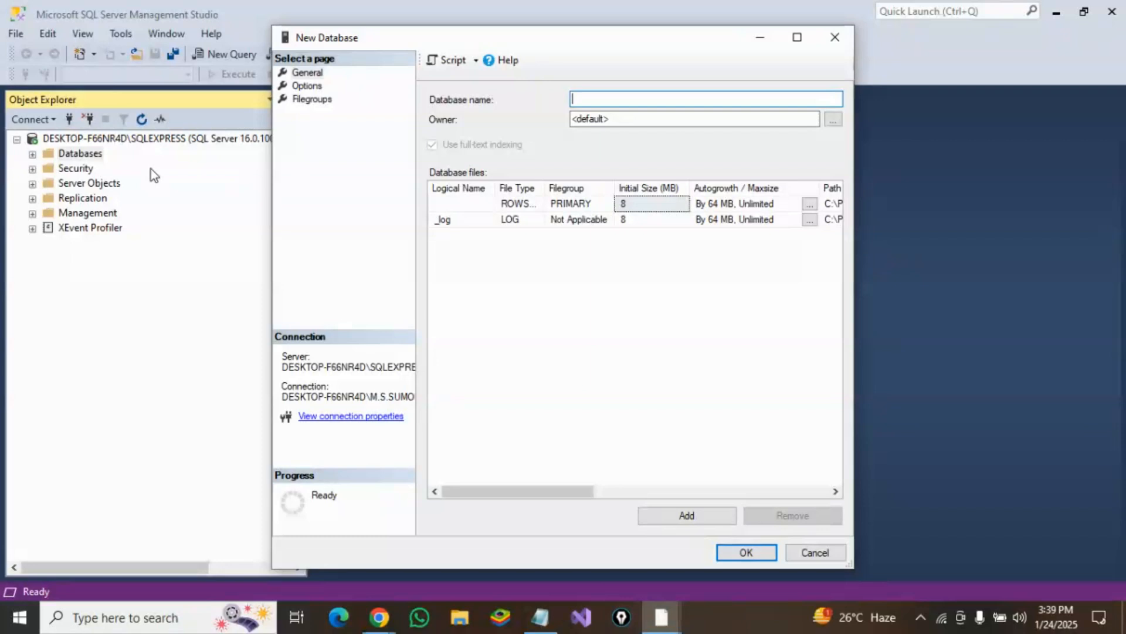
pyautogui.write('Pharmacy')
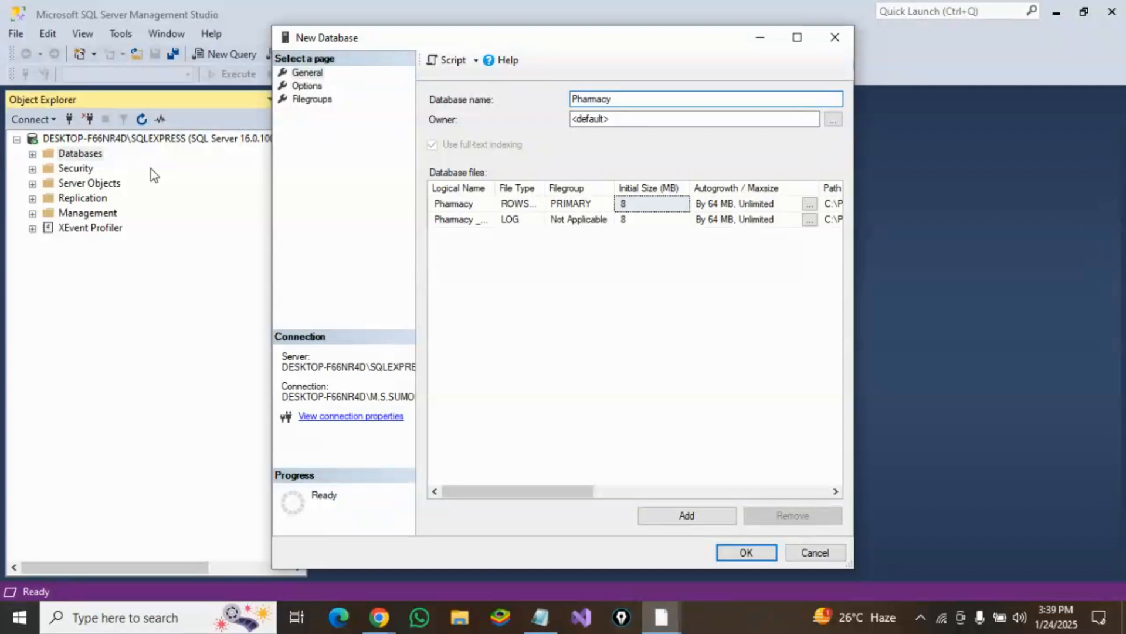
pyautogui.press('BackSpace')
pyautogui.write('_Management')
pyautogui.click(746, 554)
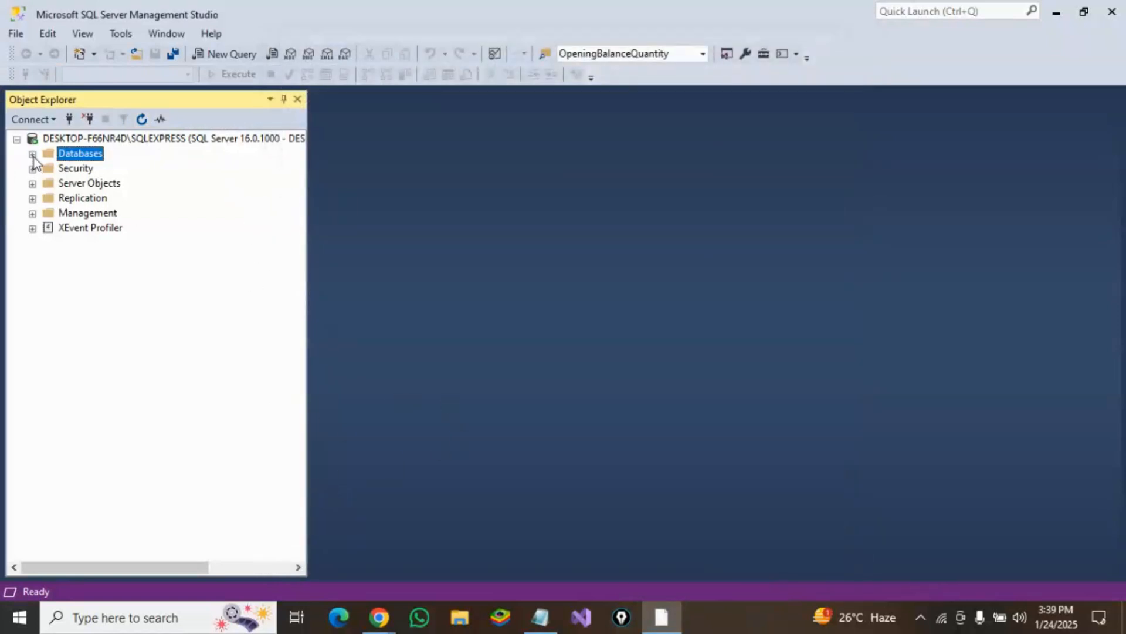
# Step: Expand the Pharmacy_Management database's Tables folder and start a new table in the table designer
pyautogui.click(32, 155)
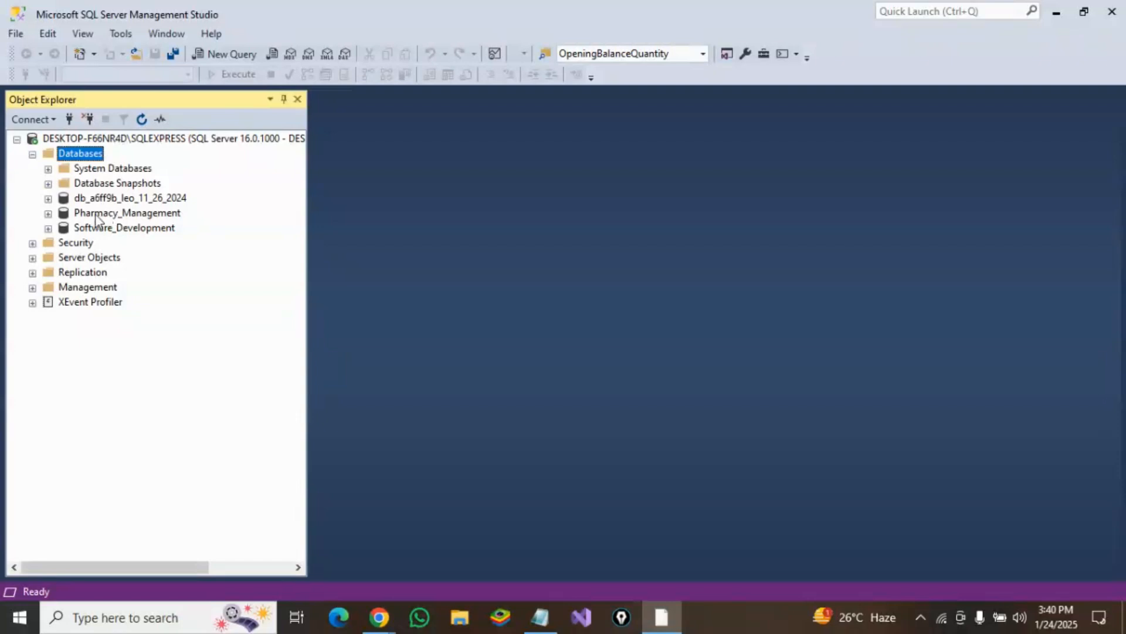
pyautogui.click(48, 213)
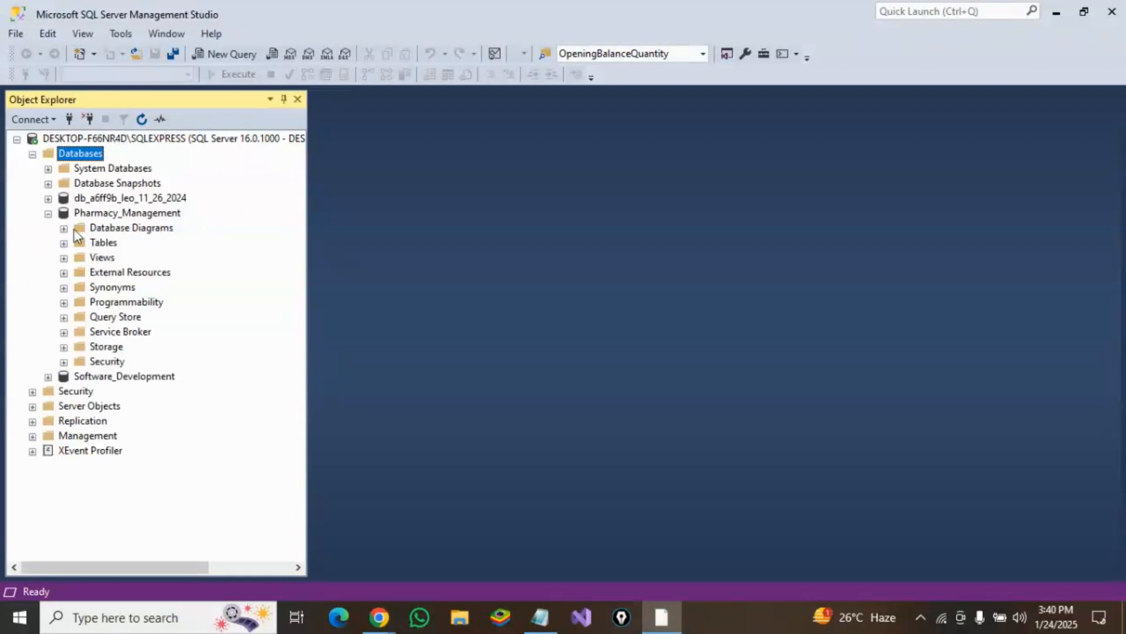
pyautogui.click(64, 243)
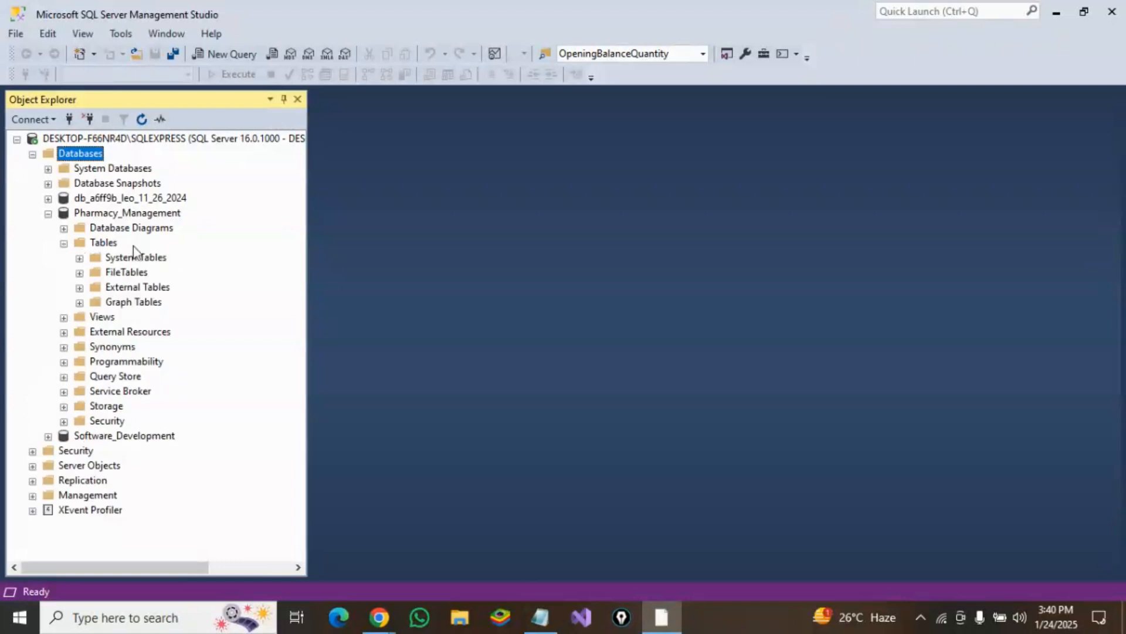
pyautogui.click(103, 244)
pyautogui.rightClick(103, 244)
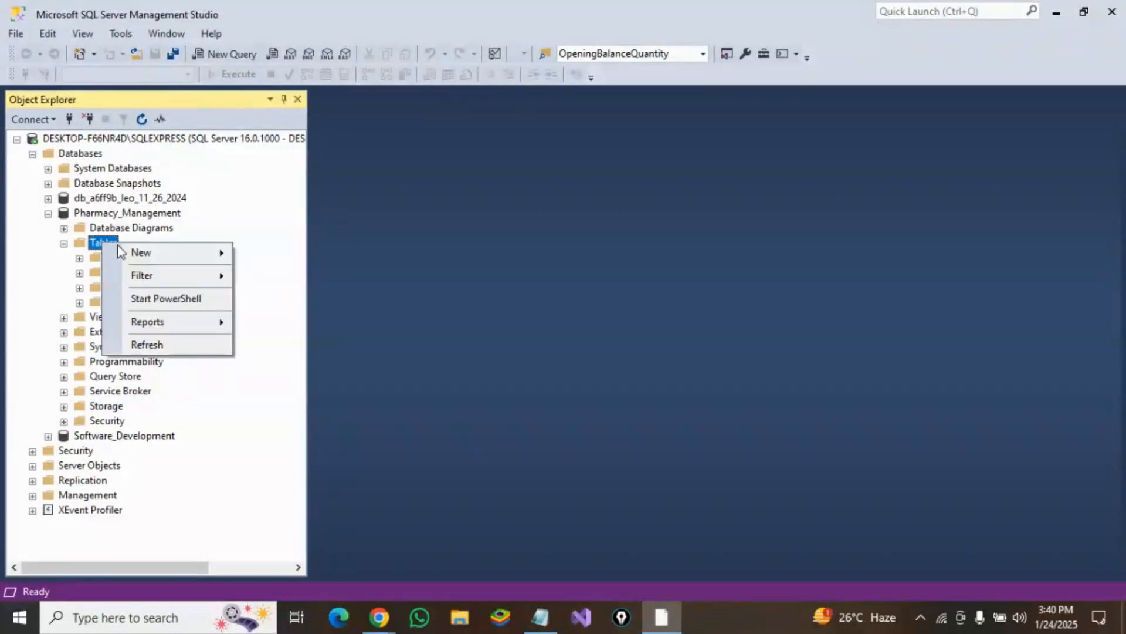
pyautogui.moveTo(159, 259)
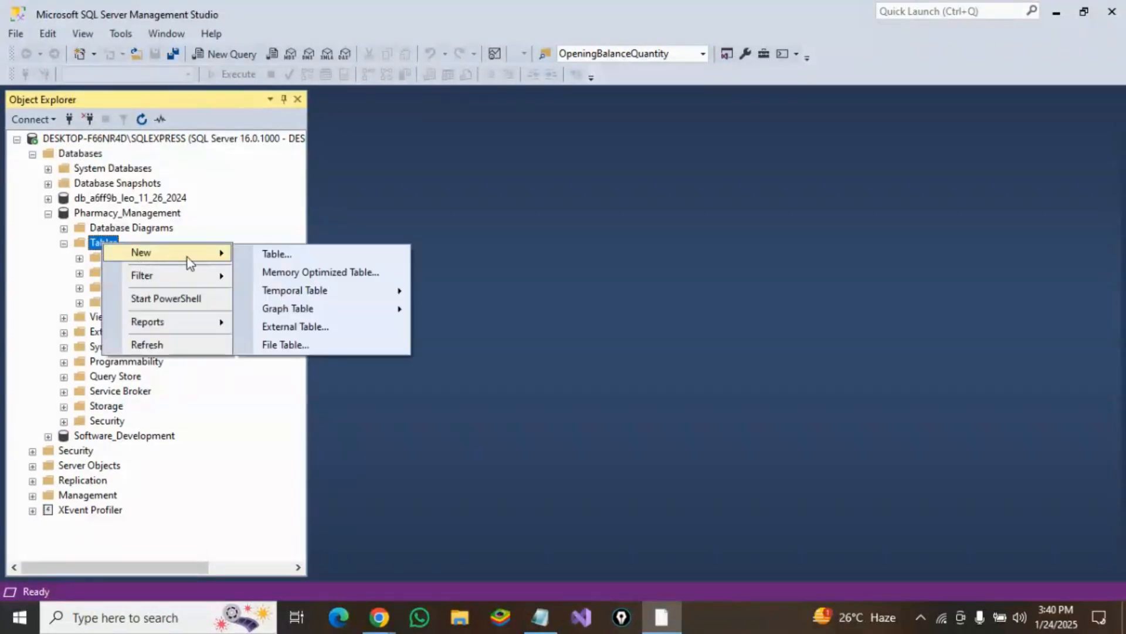
pyautogui.click(286, 257)
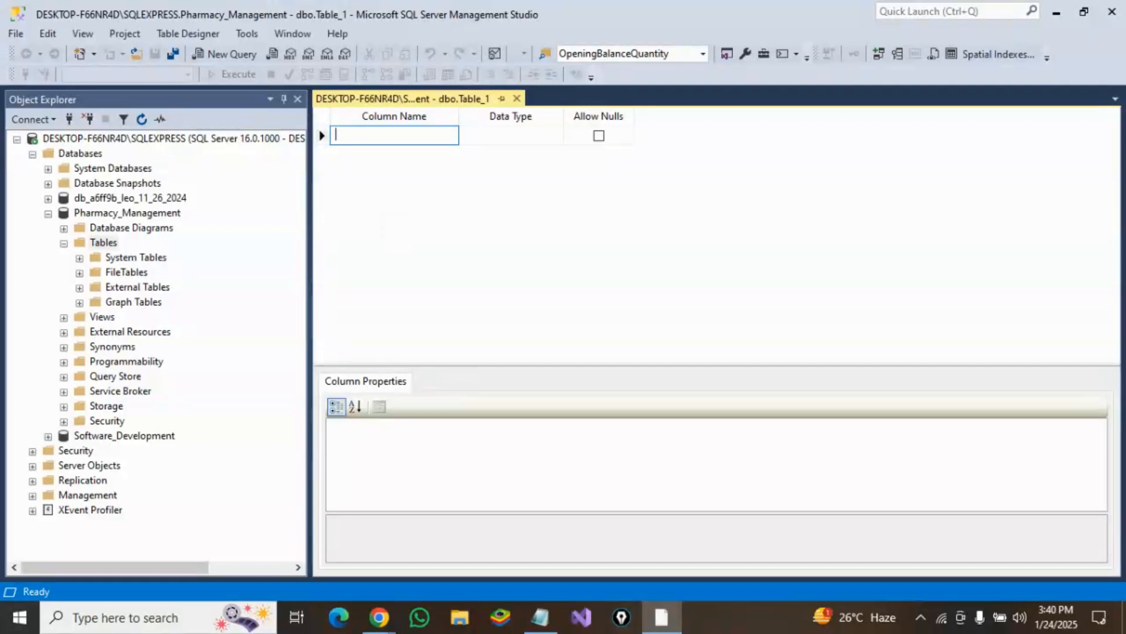
# Step: Add a PK_ProductID column with data type int that does not allow nulls
pyautogui.write('PK_')
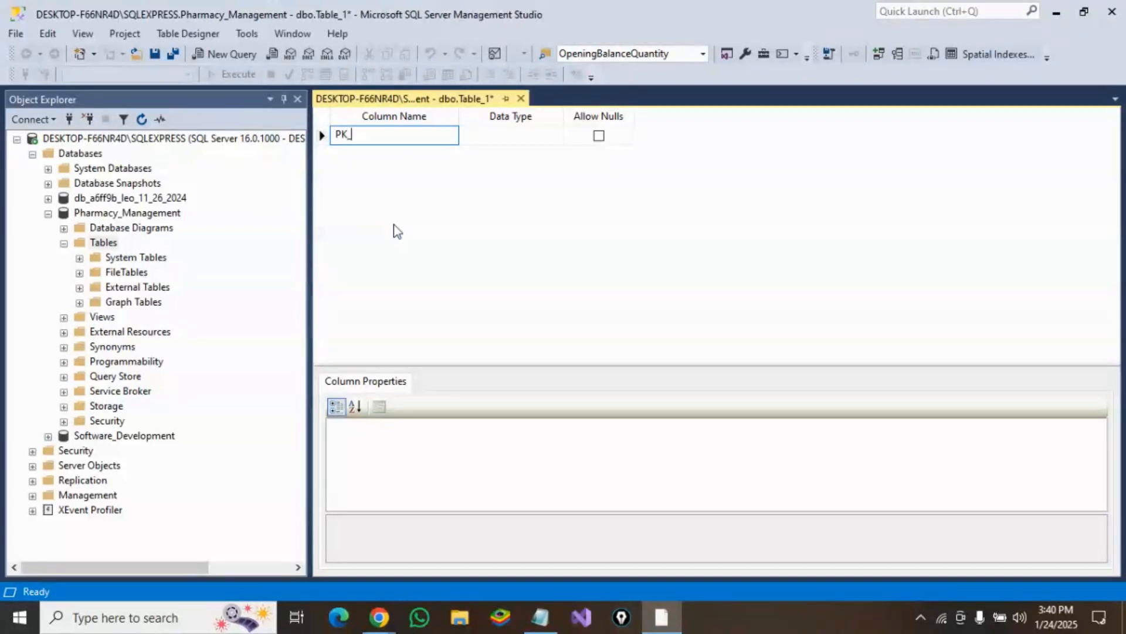
pyautogui.write('Pr')
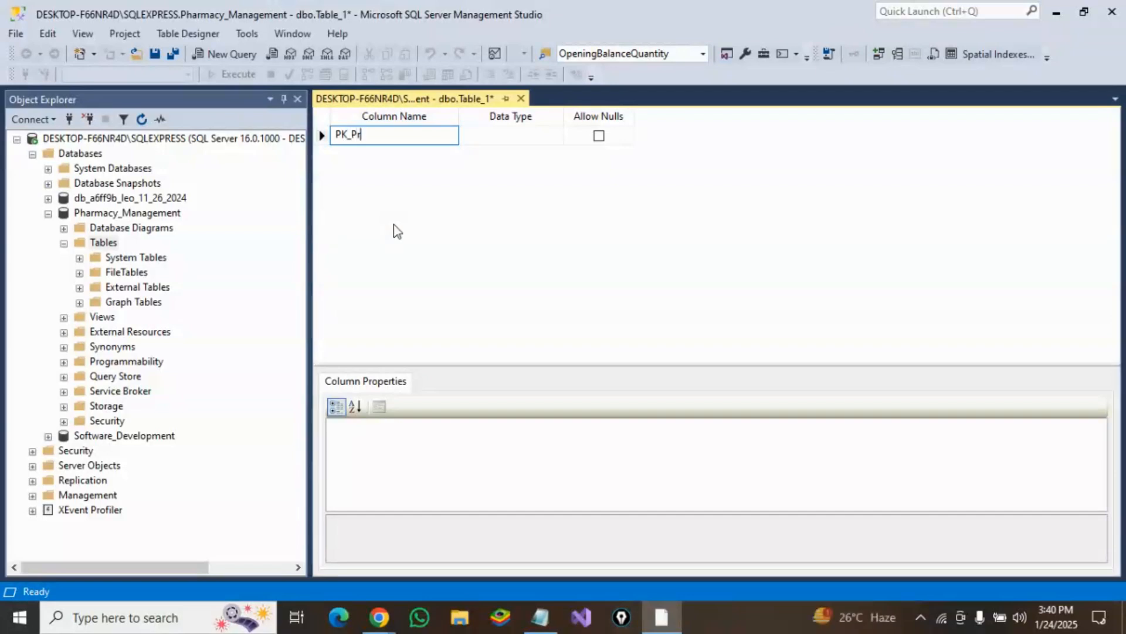
pyautogui.write('oduct')
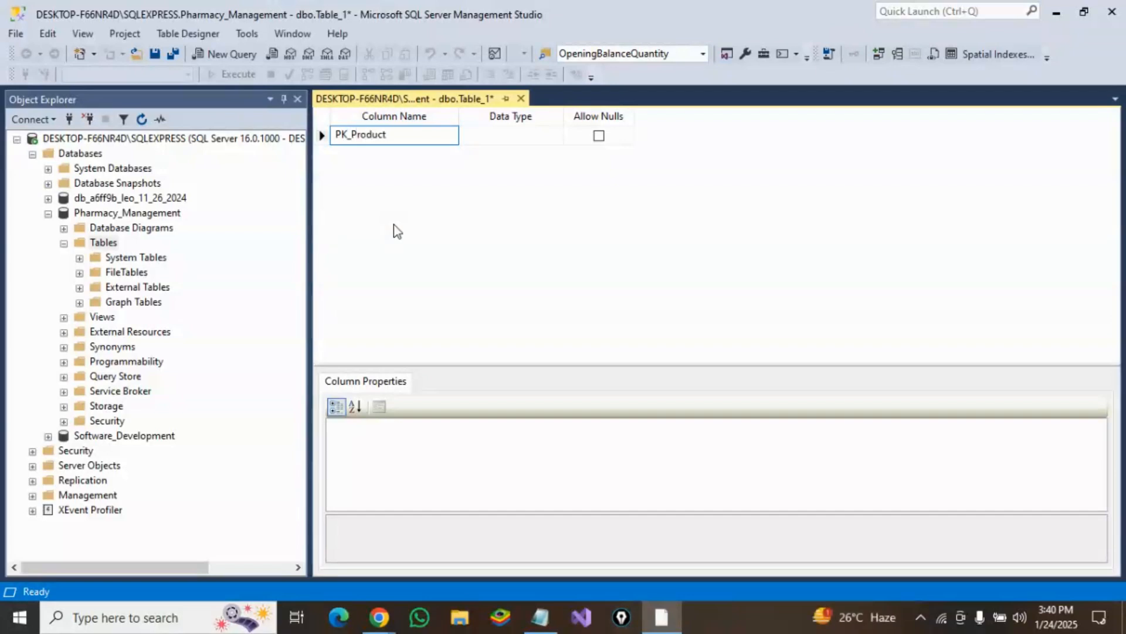
pyautogui.write('ID')
pyautogui.click(497, 137)
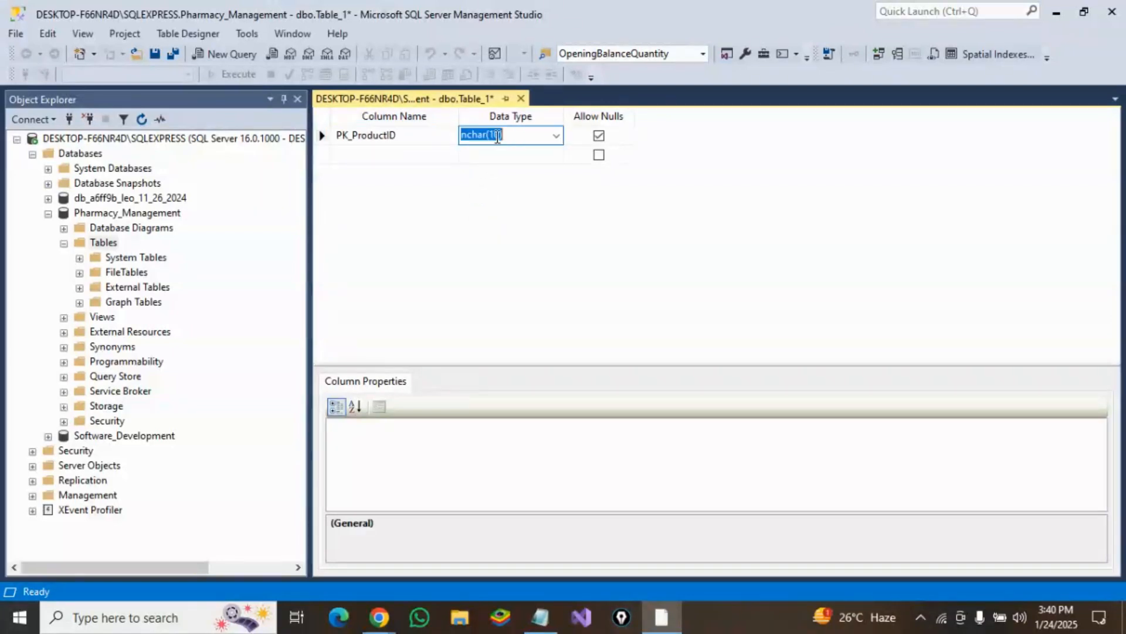
pyautogui.write('int')
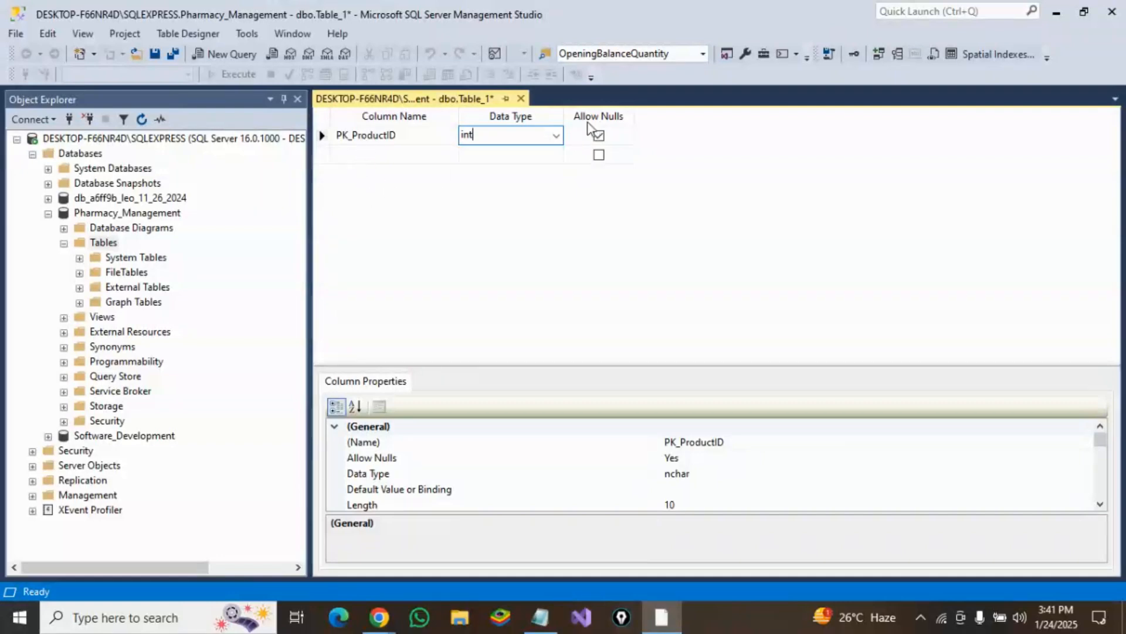
pyautogui.click(599, 136)
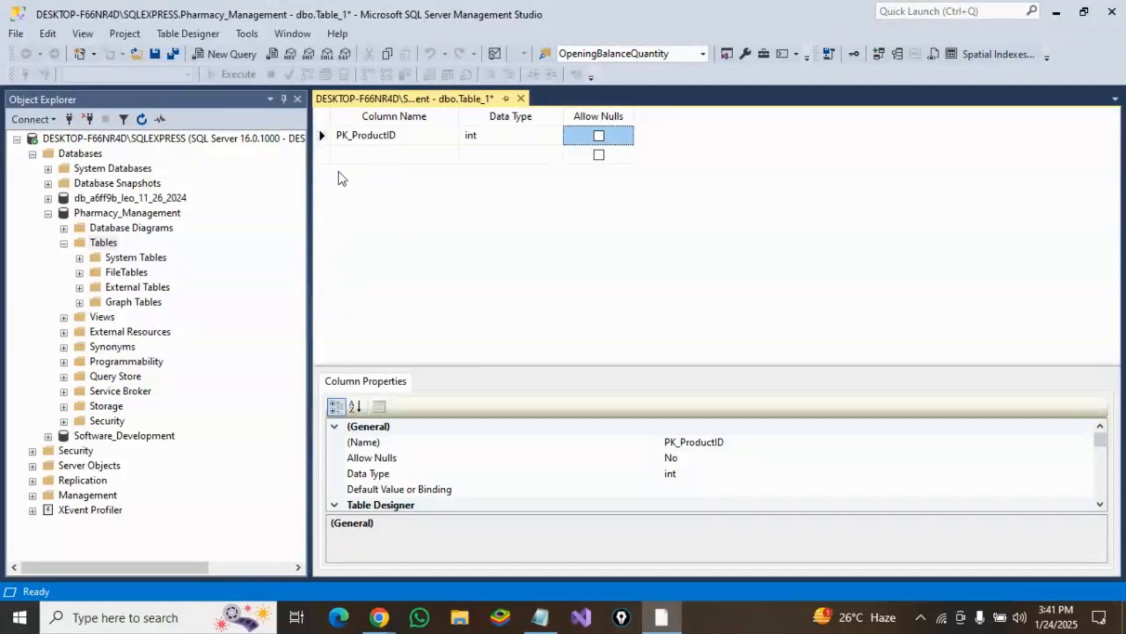
# Step: Make PK_ProductID the table's primary key and set its Is Identity property to Yes
pyautogui.click(321, 139)
pyautogui.rightClick(321, 139)
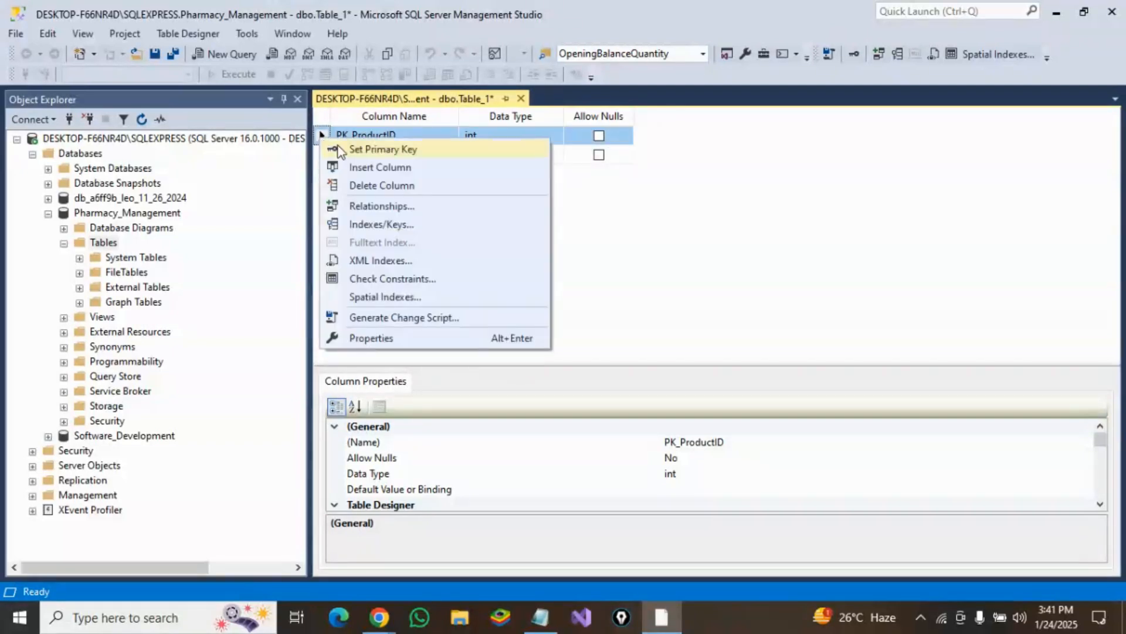
pyautogui.click(374, 151)
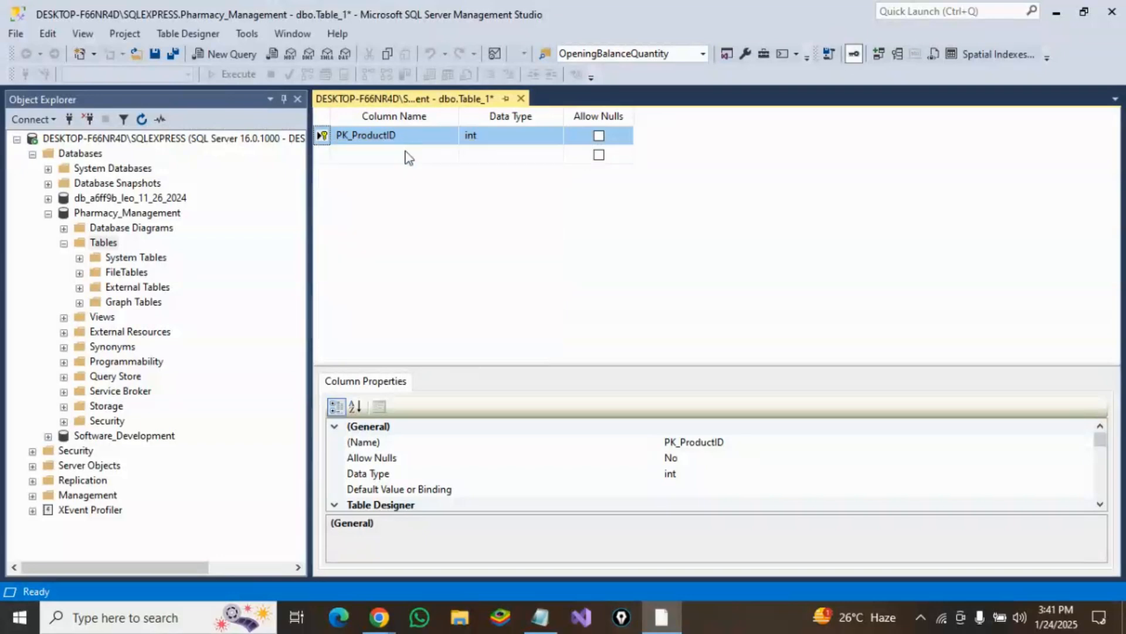
pyautogui.scroll(-1, 411, 453)
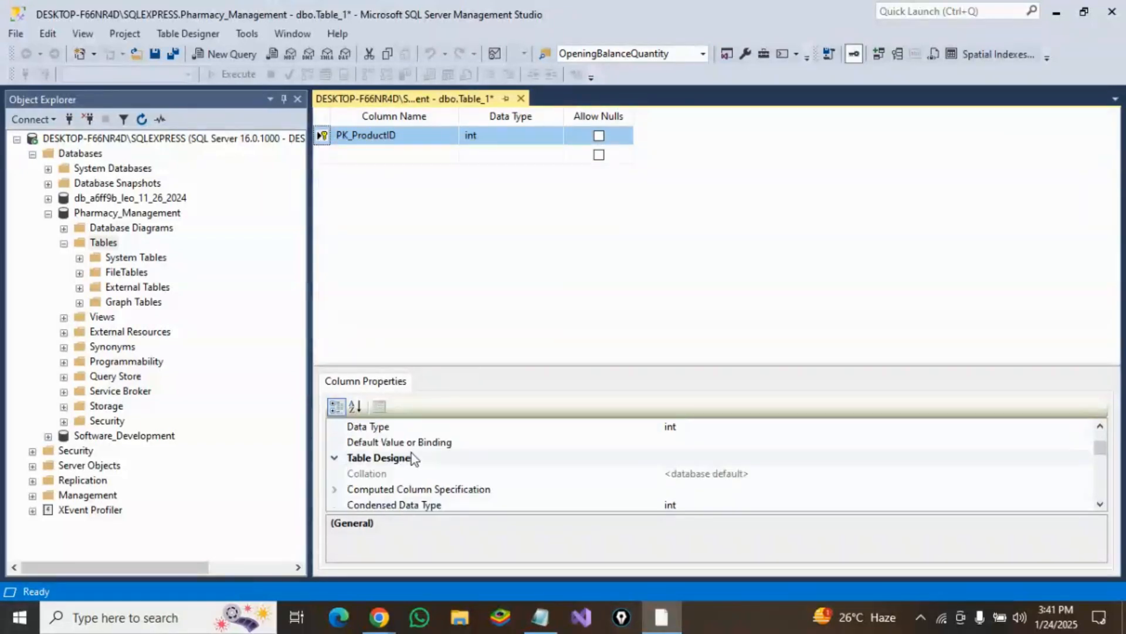
pyautogui.scroll(-1, 414, 455)
pyautogui.scroll(-2, 372, 460)
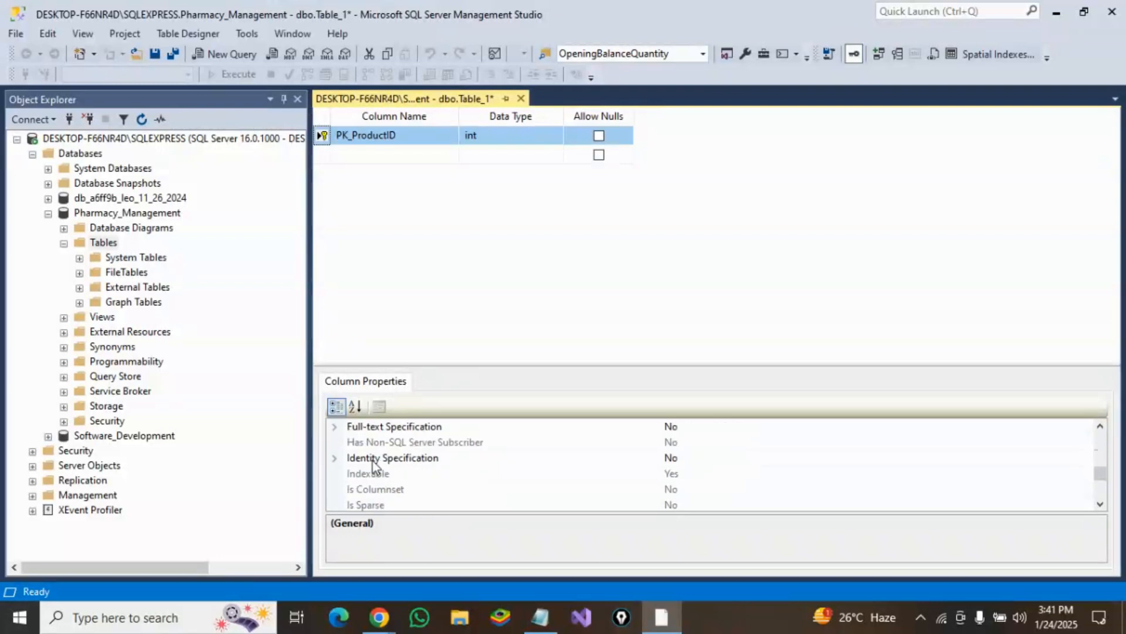
pyautogui.click(334, 458)
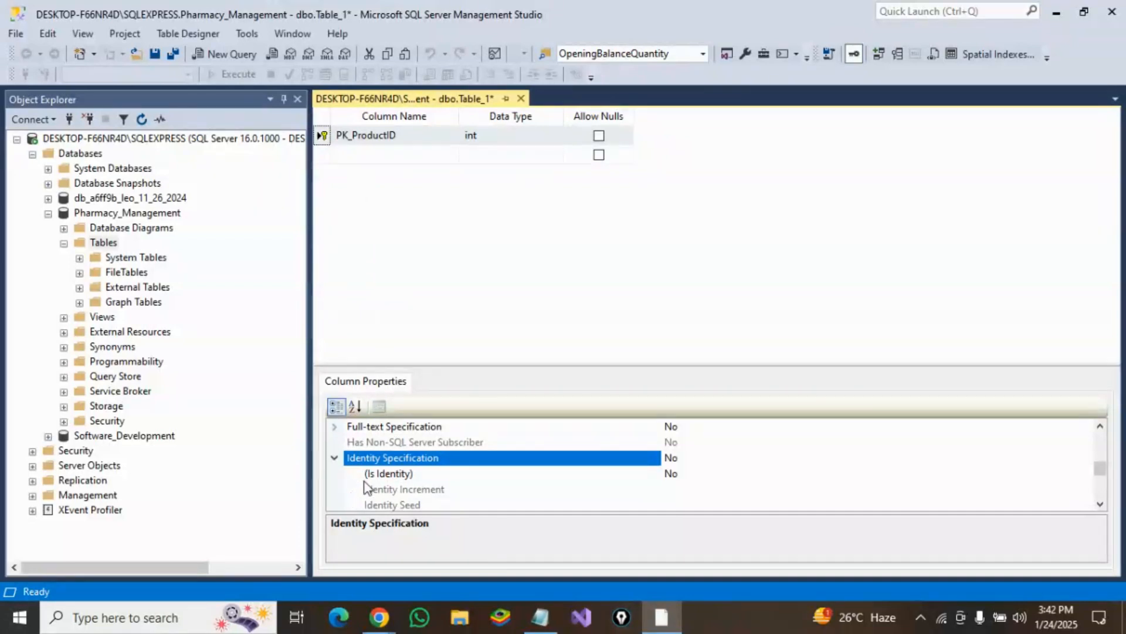
pyautogui.click(414, 473)
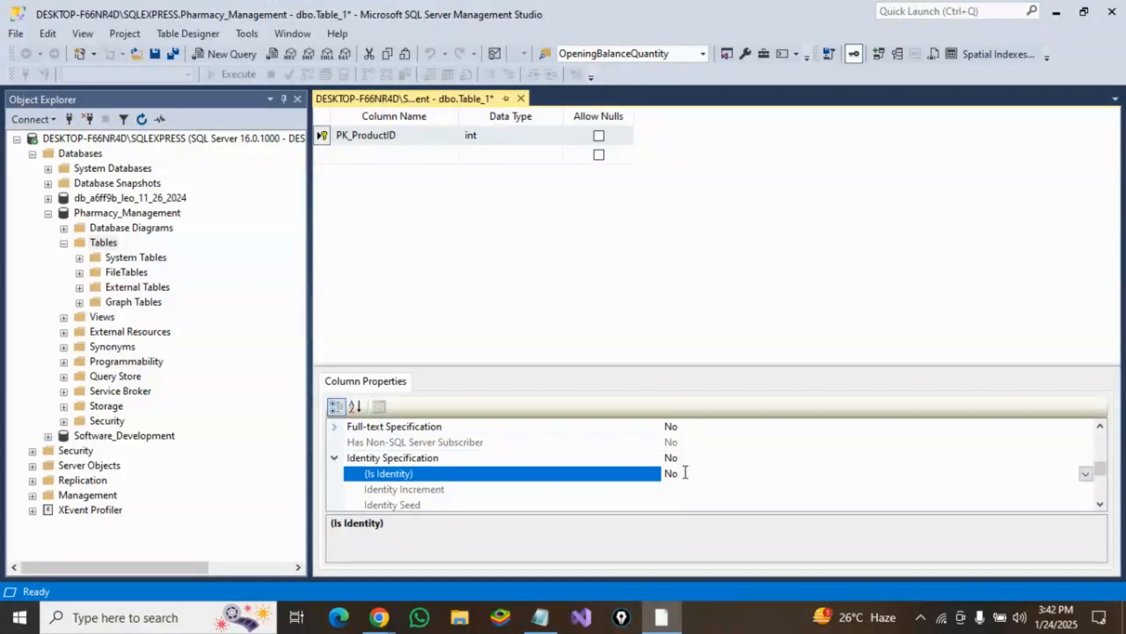
pyautogui.doubleClick(684, 473)
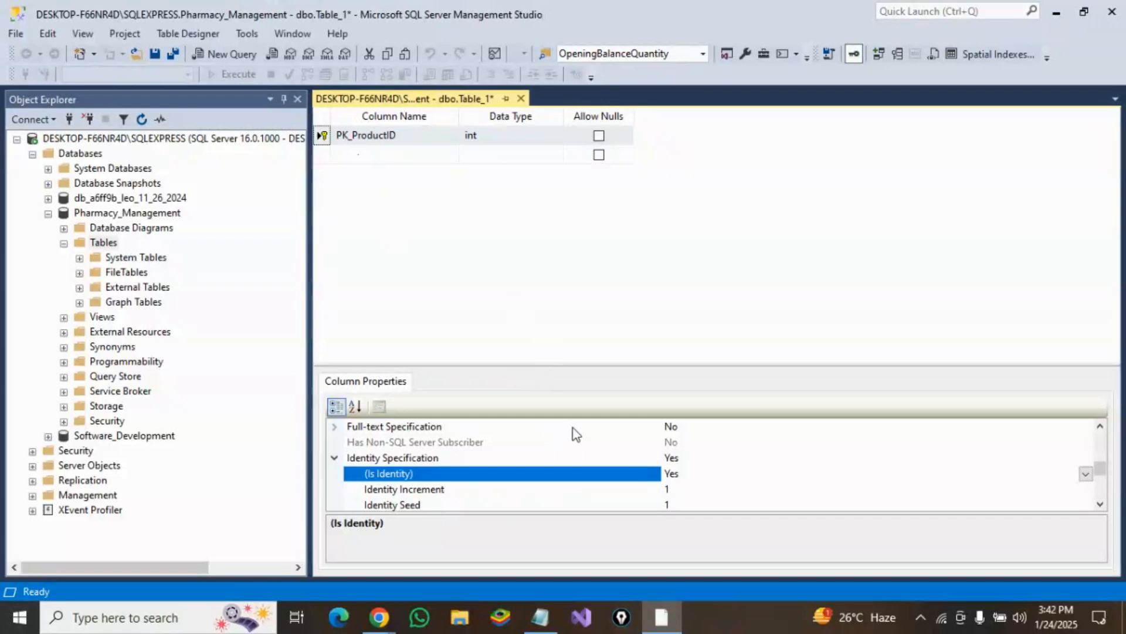
# Step: Add a ProductName column with data type varchar(100)
pyautogui.click(674, 491)
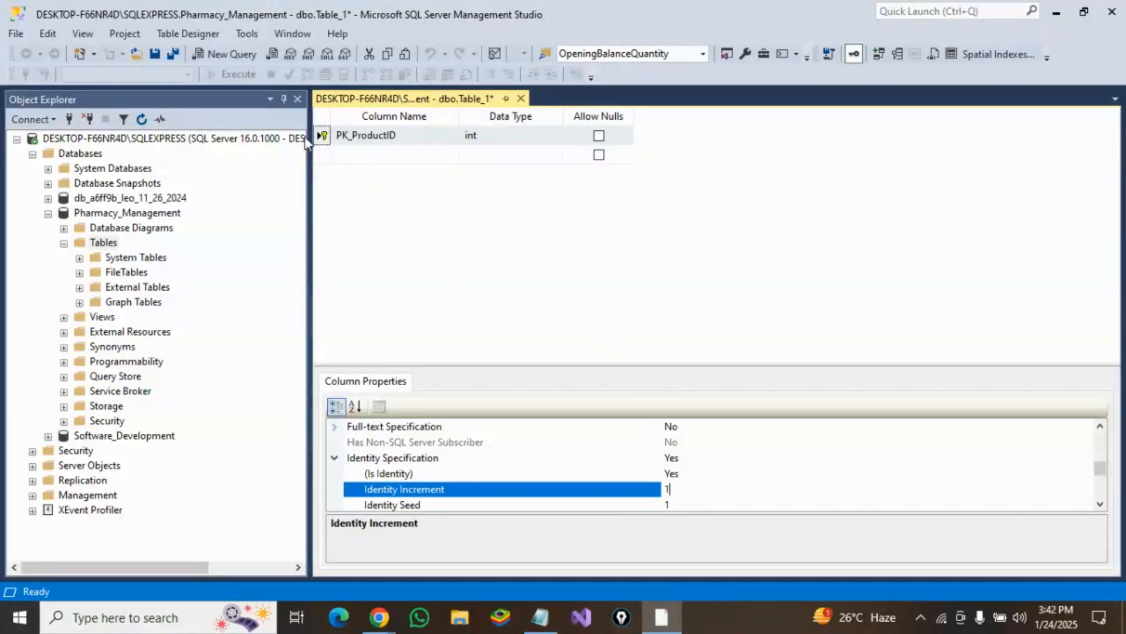
pyautogui.click(392, 154)
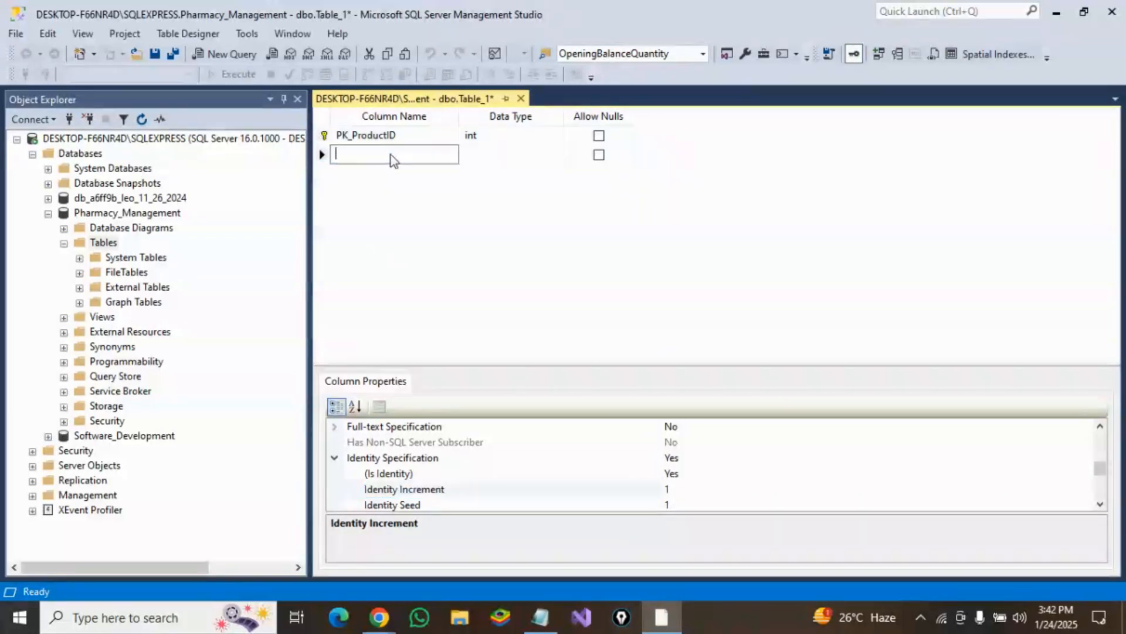
pyautogui.write('Pro')
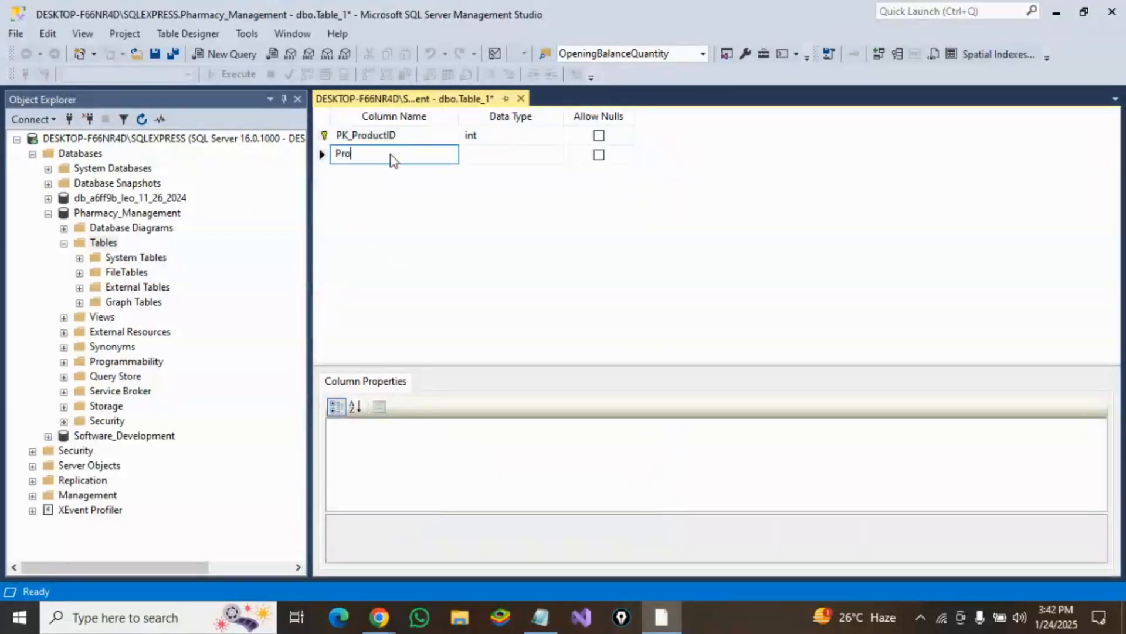
pyautogui.write('ductName')
pyautogui.click(497, 156)
pyautogui.write('v')
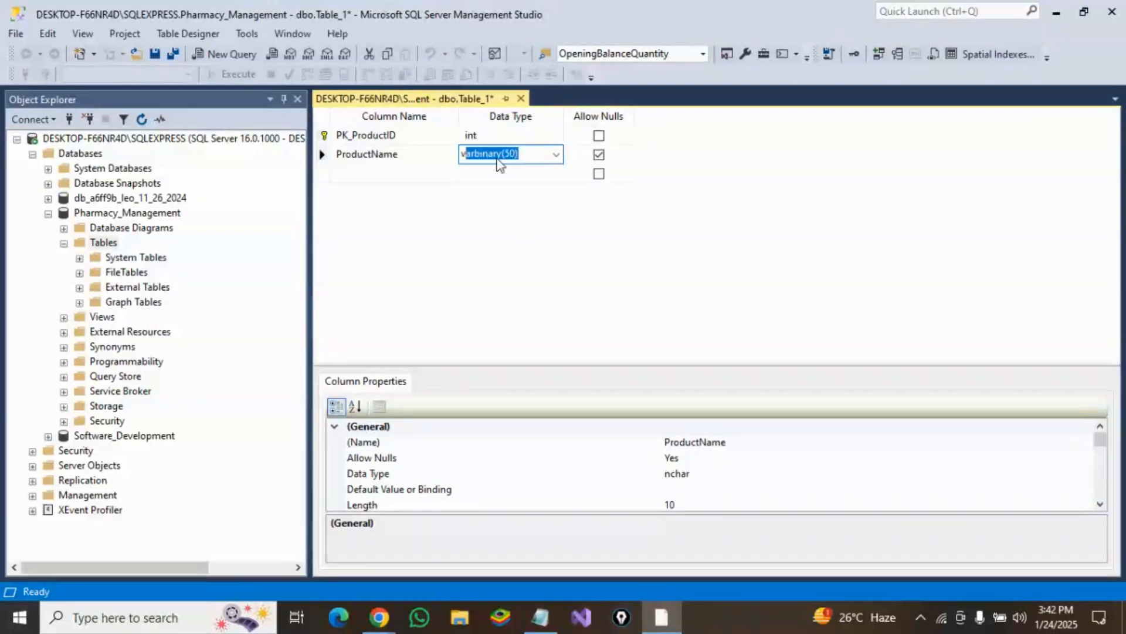
pyautogui.write('archar(100)')
# Step: Add an FK_CategoryID column with data type int
pyautogui.click(369, 174)
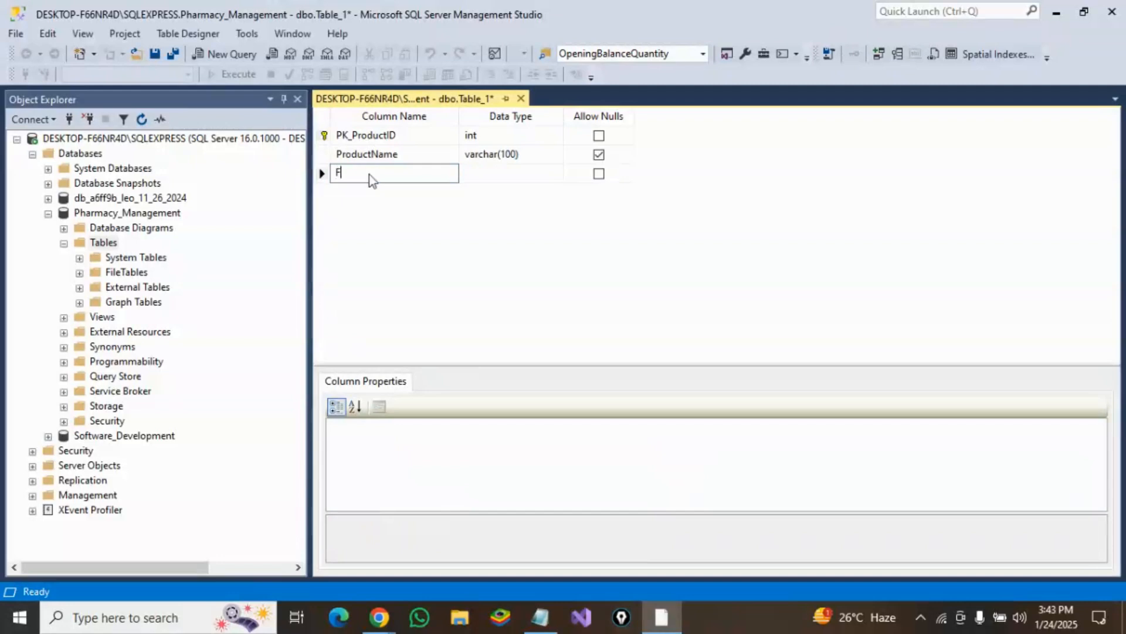
pyautogui.write('CategoryID')
pyautogui.click(496, 172)
pyautogui.write('int')
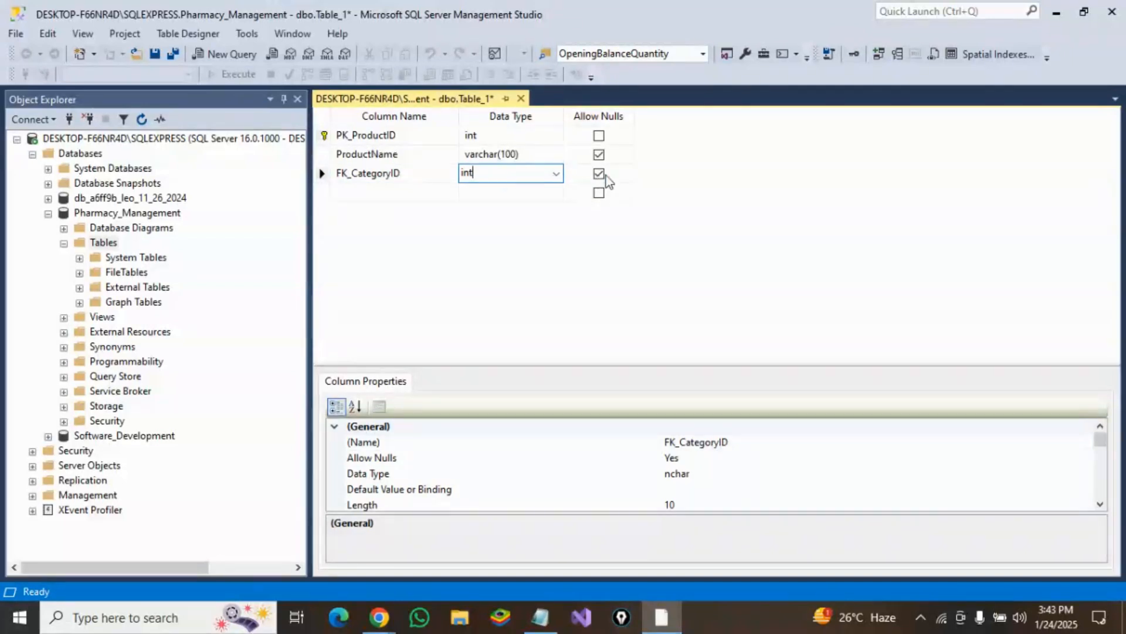
# Step: Add a ProductNumber column with data type int
pyautogui.click(408, 194)
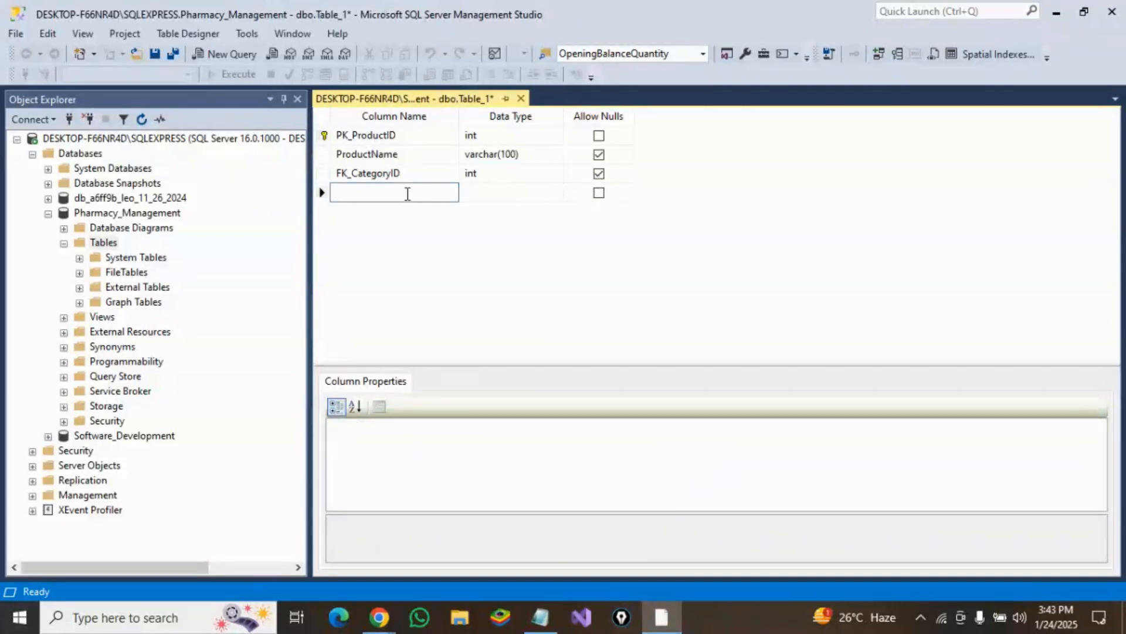
pyautogui.write('ProductNumber')
pyautogui.click(480, 195)
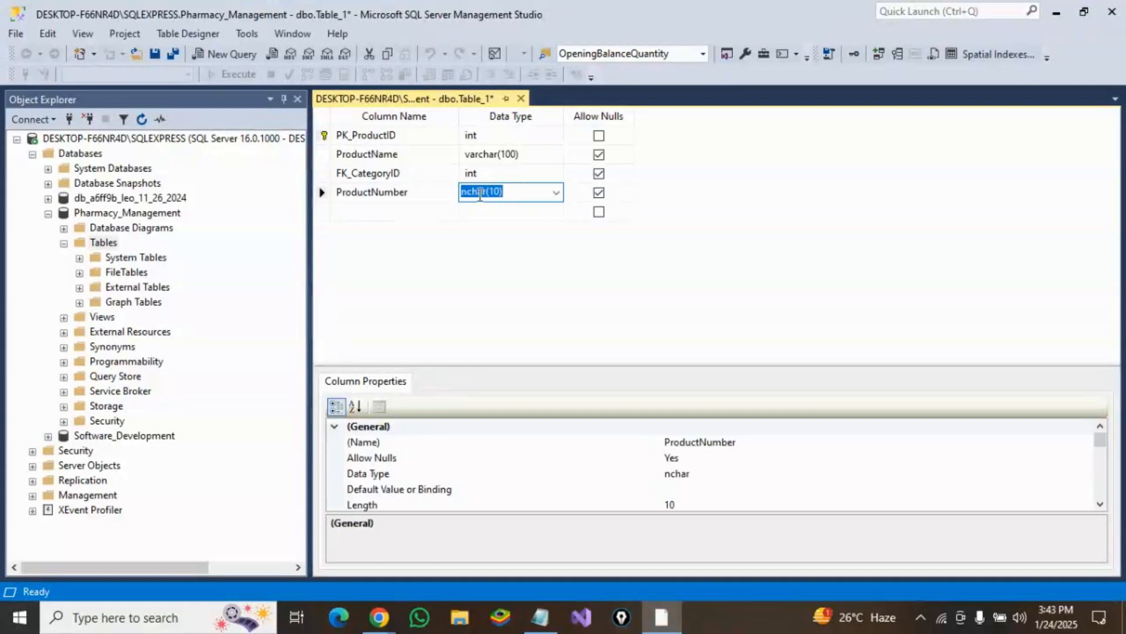
pyautogui.write('int')
# Step: Add a Quantity column with data type int
pyautogui.click(413, 216)
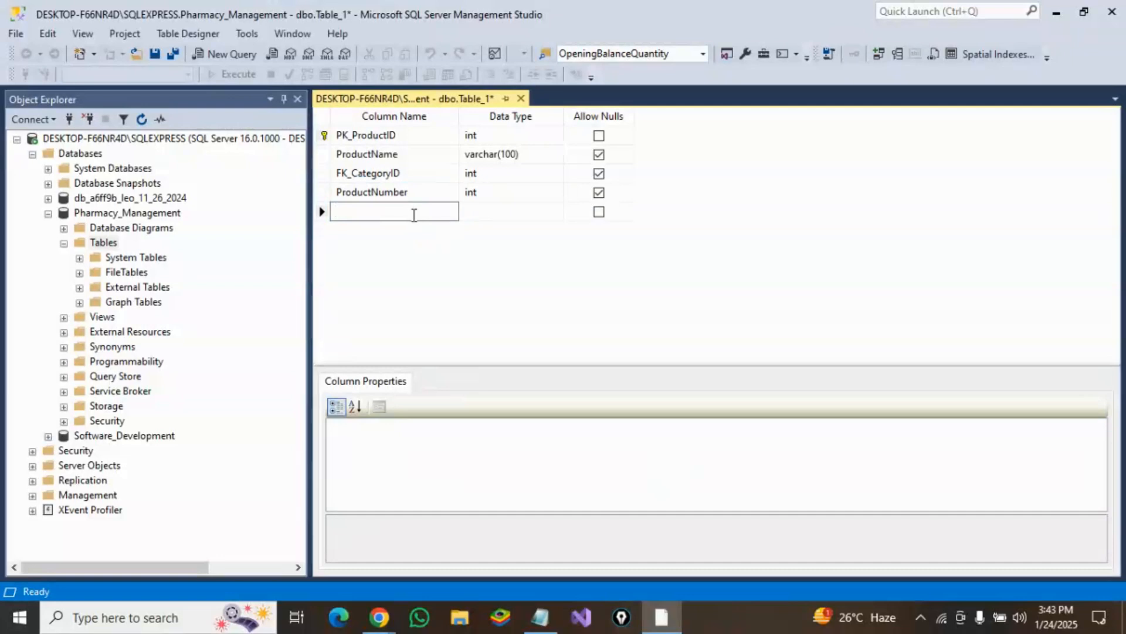
pyautogui.write('Quantity')
pyautogui.click(508, 214)
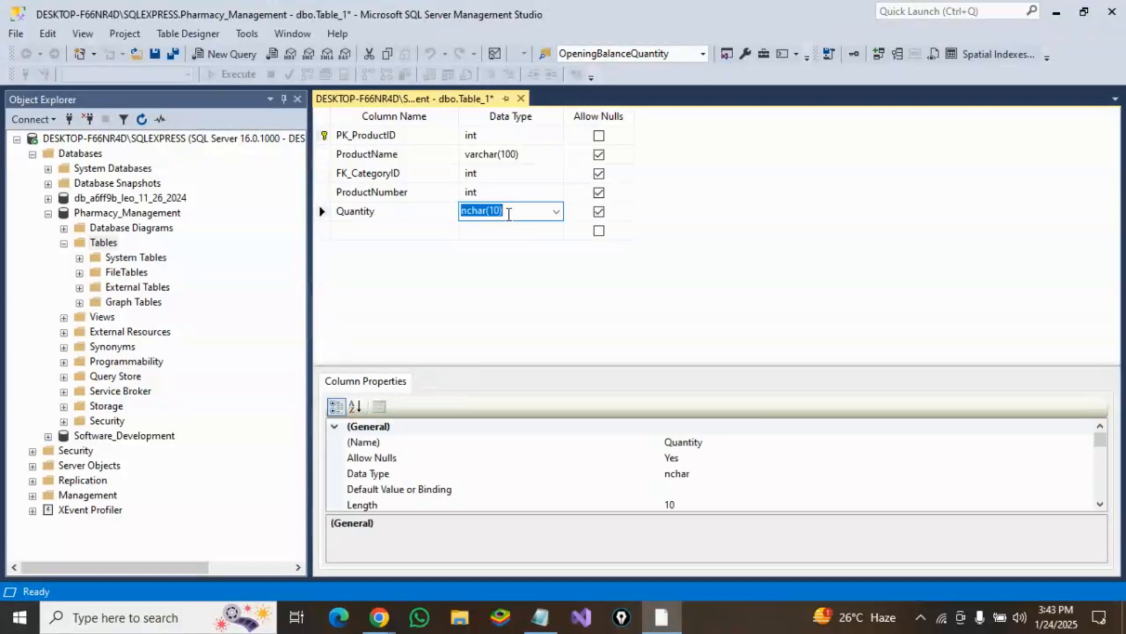
pyautogui.write('int')
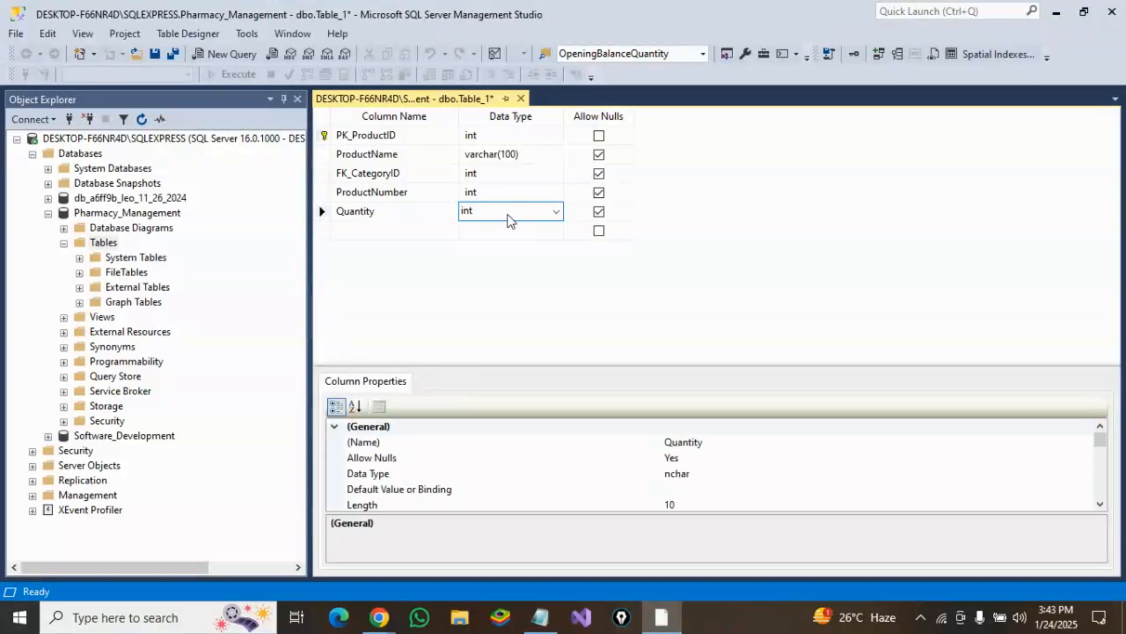
# Step: Add a BuyingPrice column with data type money
pyautogui.click(376, 232)
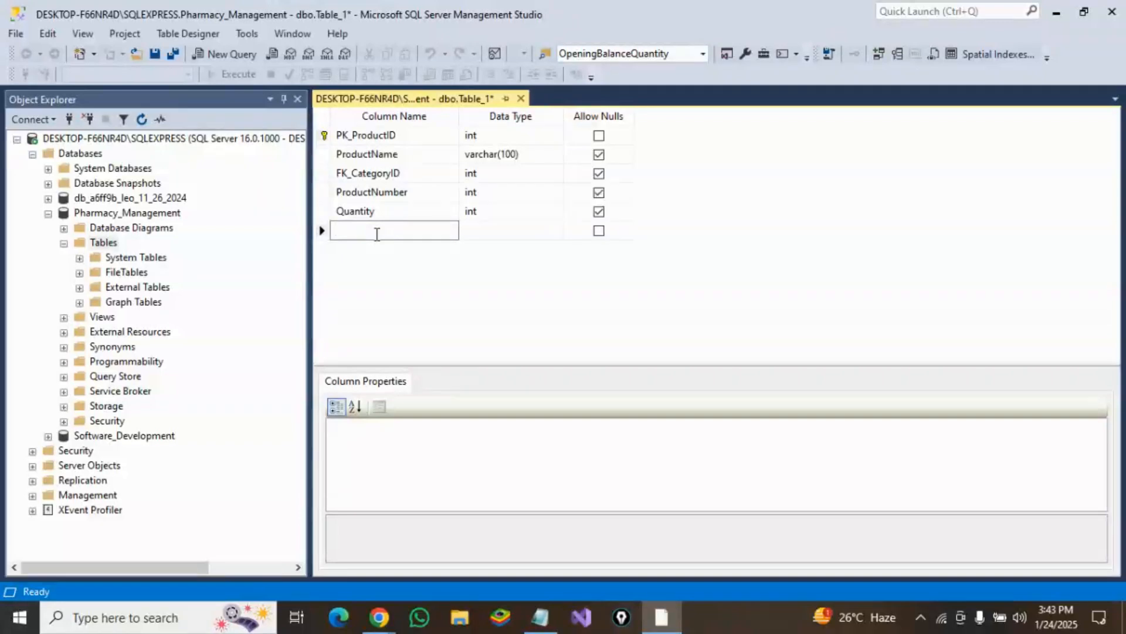
pyautogui.write('BuyingPrice')
pyautogui.click(477, 232)
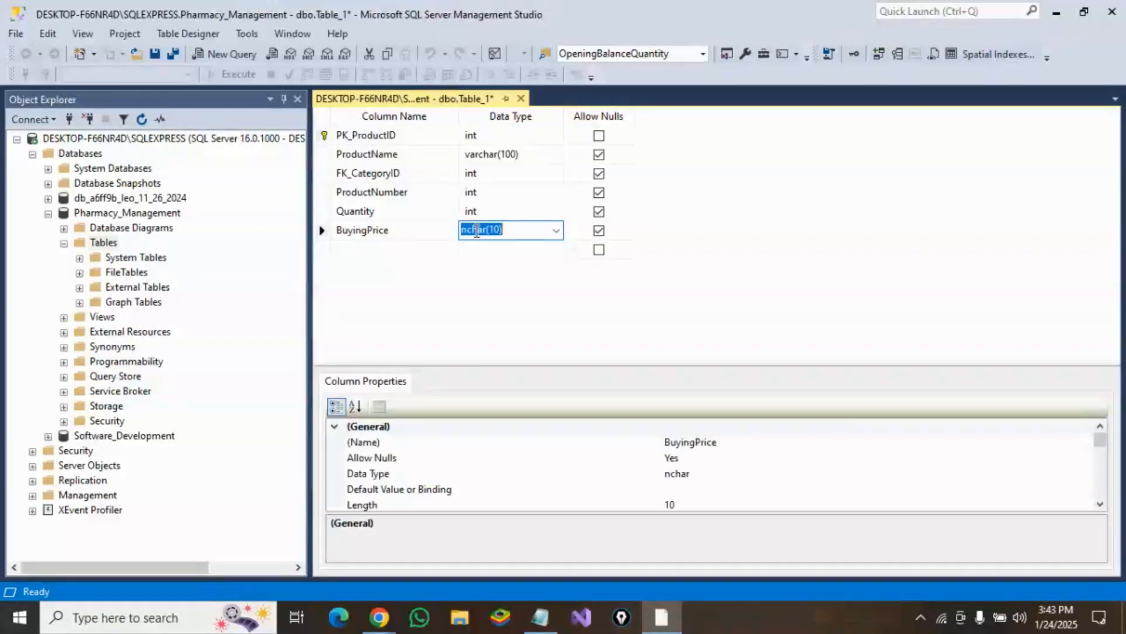
pyautogui.write('money')
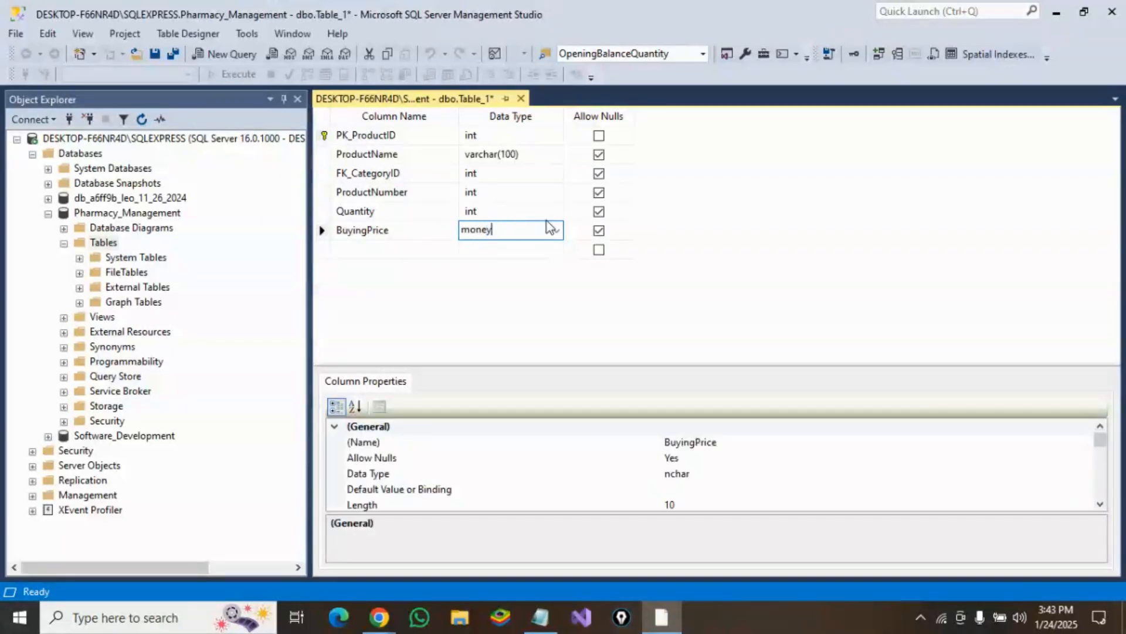
# Step: Add a SellingPrice column with data type money
pyautogui.click(410, 245)
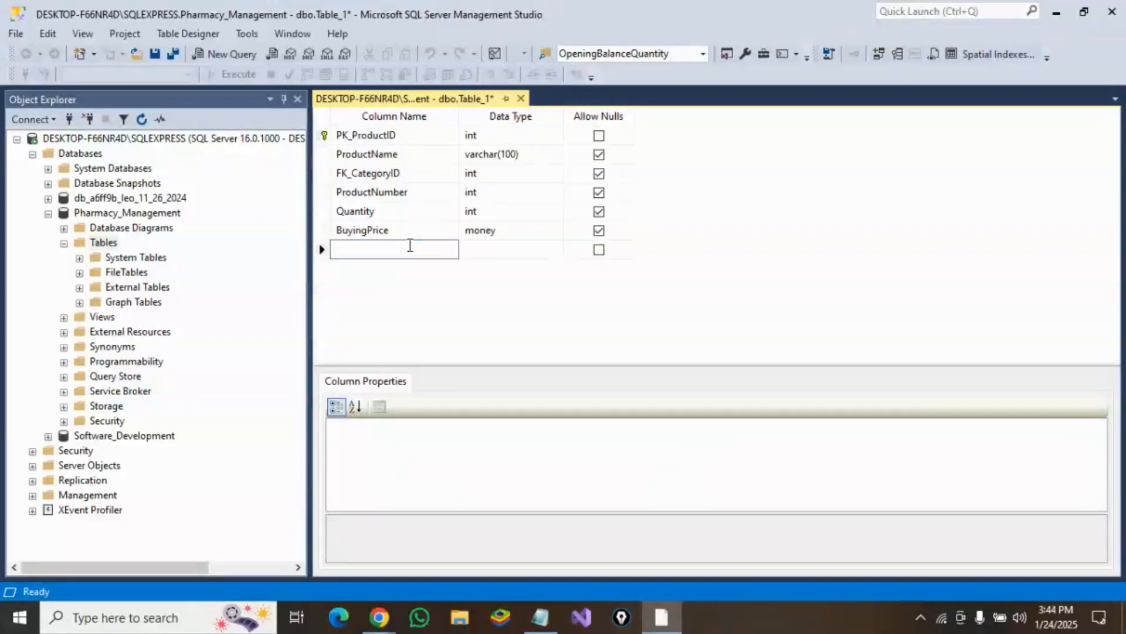
pyautogui.write('Selling')
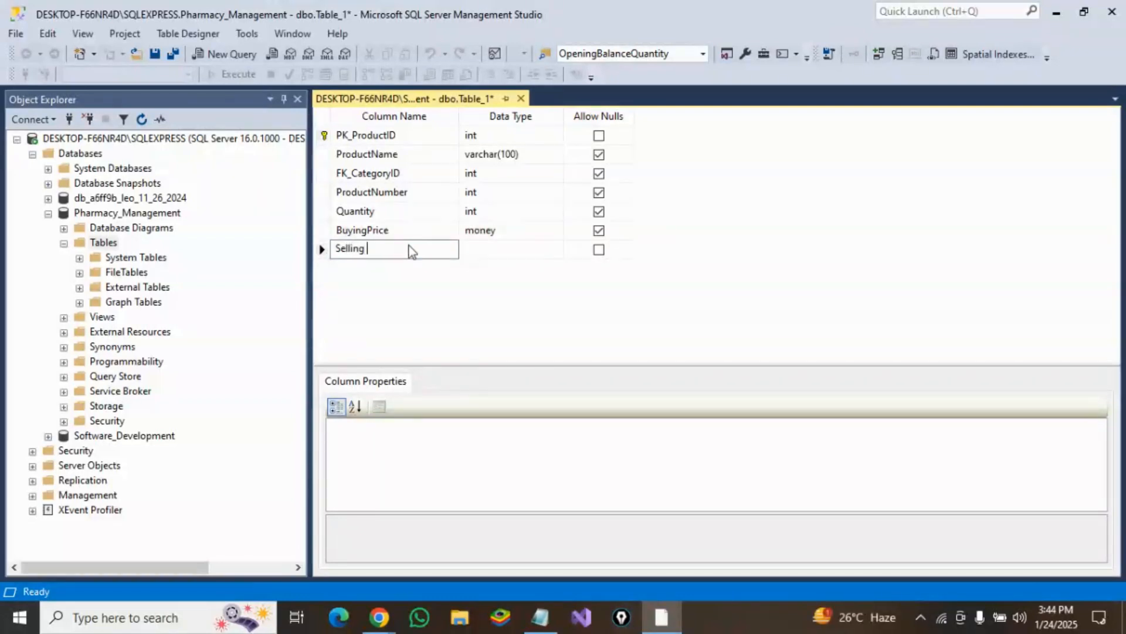
pyautogui.write('Price')
pyautogui.click(510, 245)
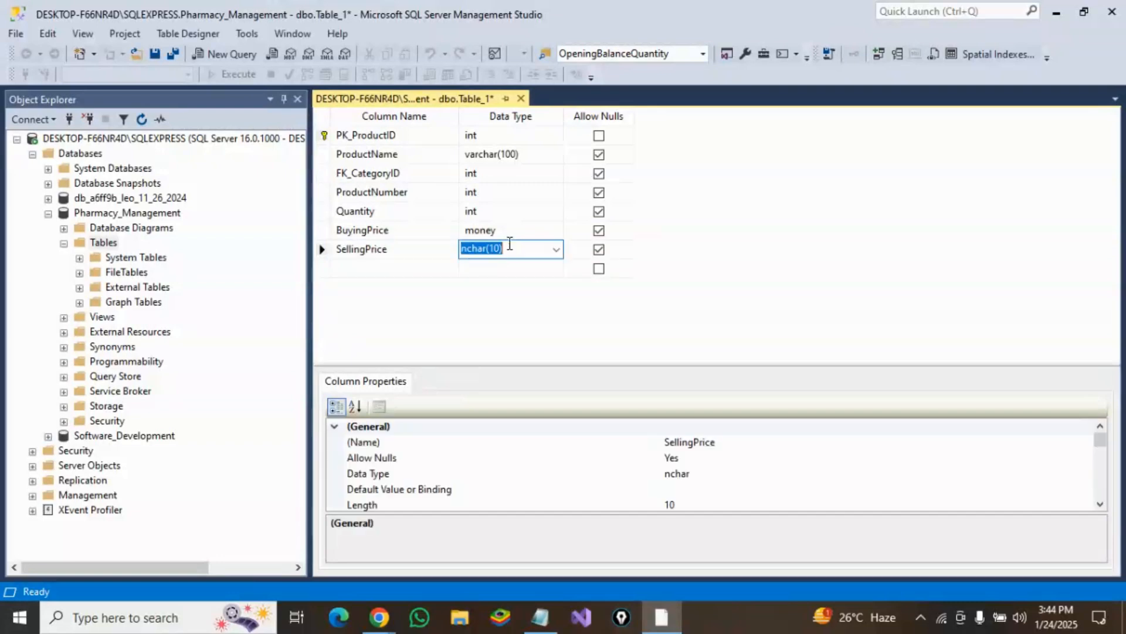
pyautogui.write('money')
# Step: Add a Description column with data type varchar(MAX)
pyautogui.click(403, 268)
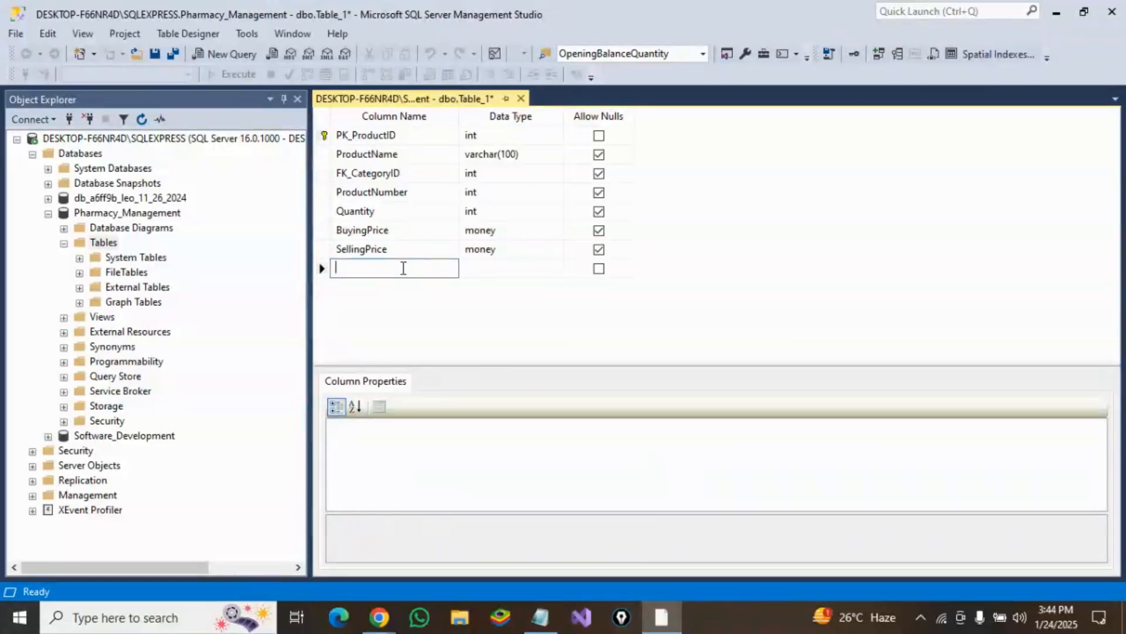
pyautogui.write('Description')
pyautogui.click(551, 271)
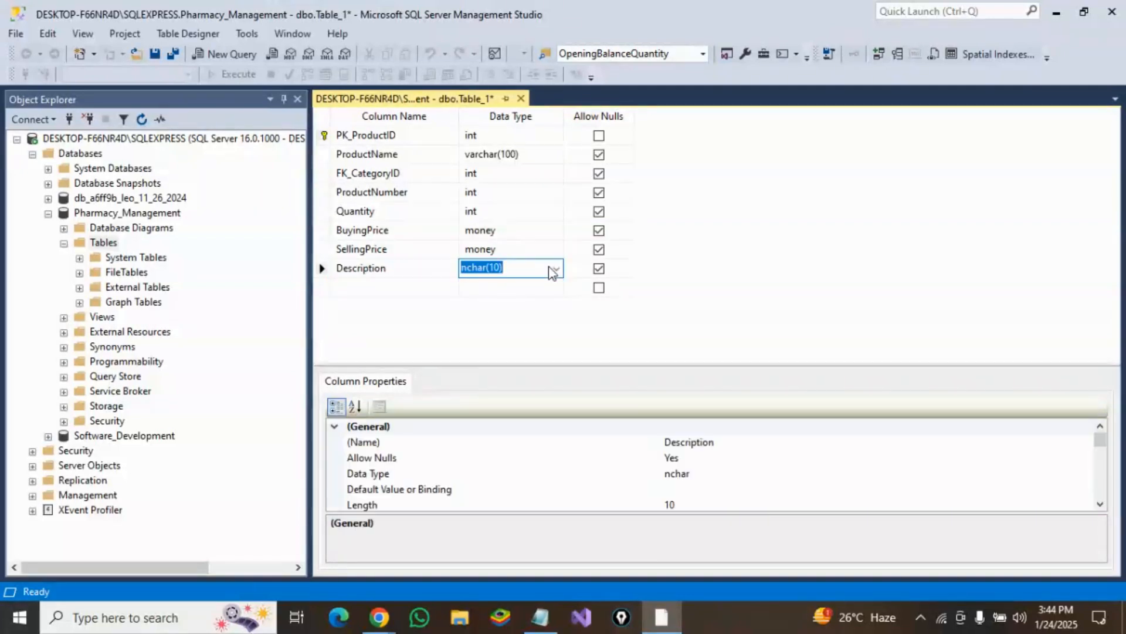
pyautogui.write('var')
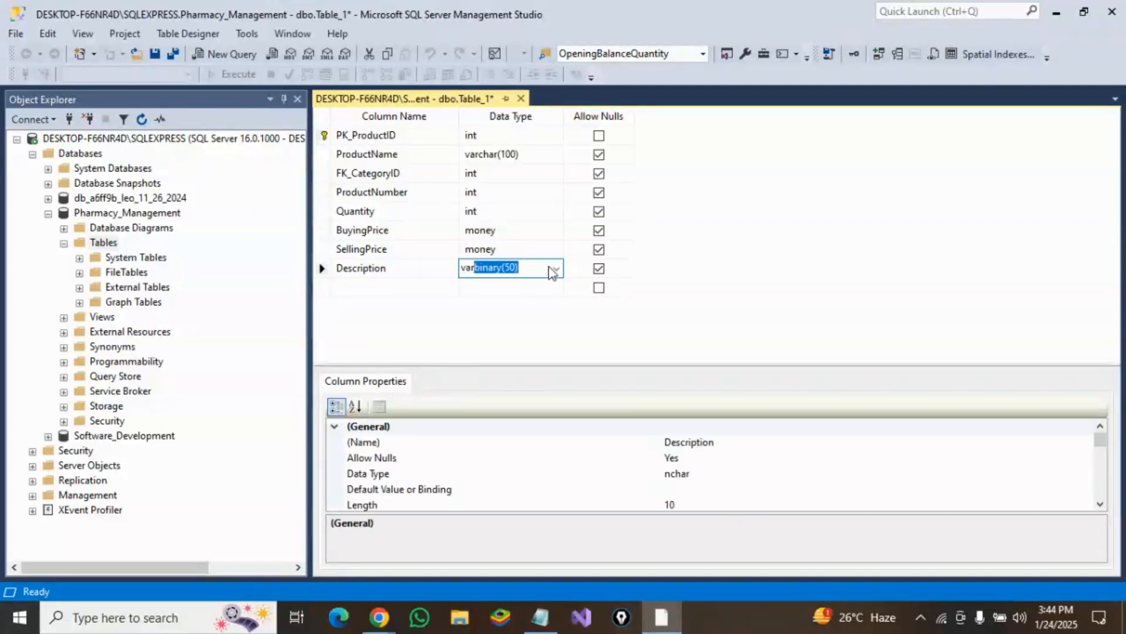
pyautogui.write('char(max')
pyautogui.click(527, 212)
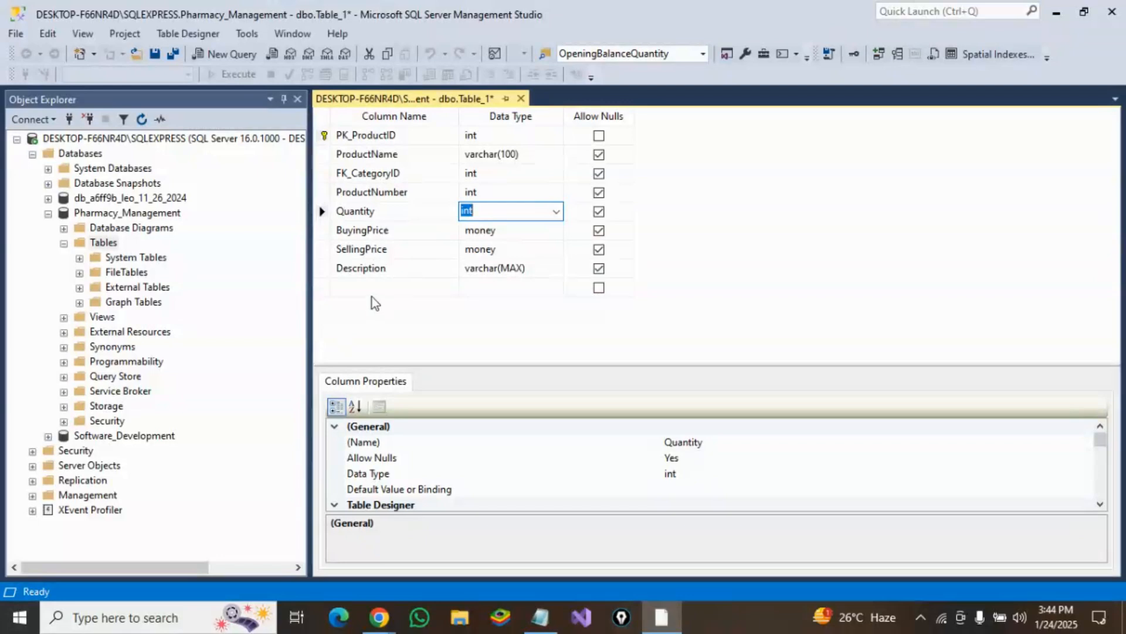
# Step: Save the new table under the name tblProducts
pyautogui.click(155, 59)
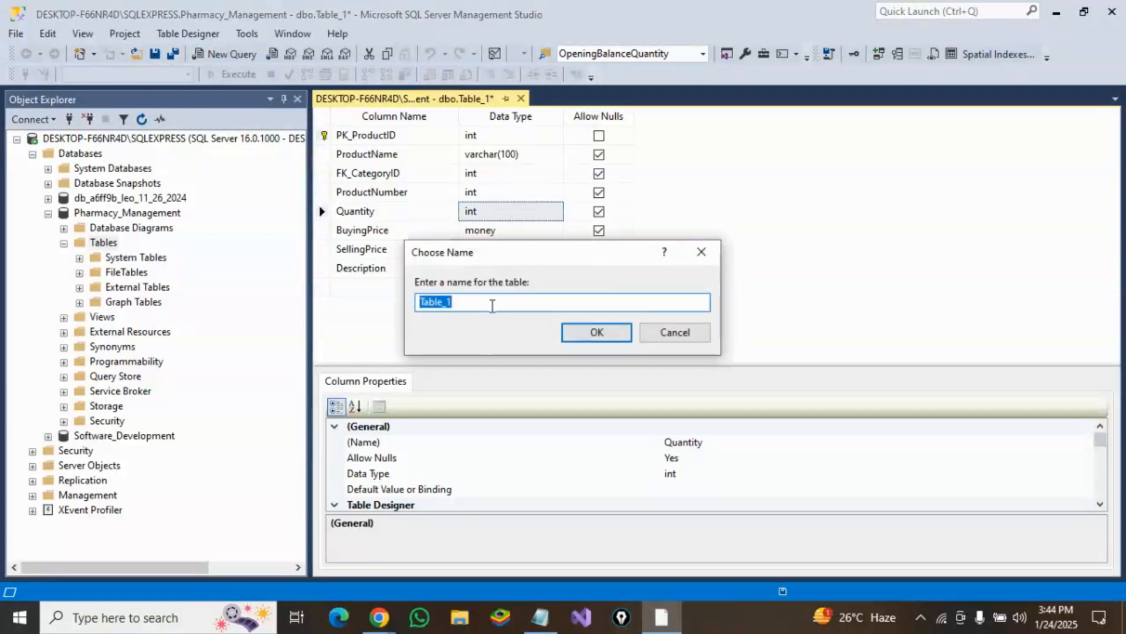
pyautogui.write('t')
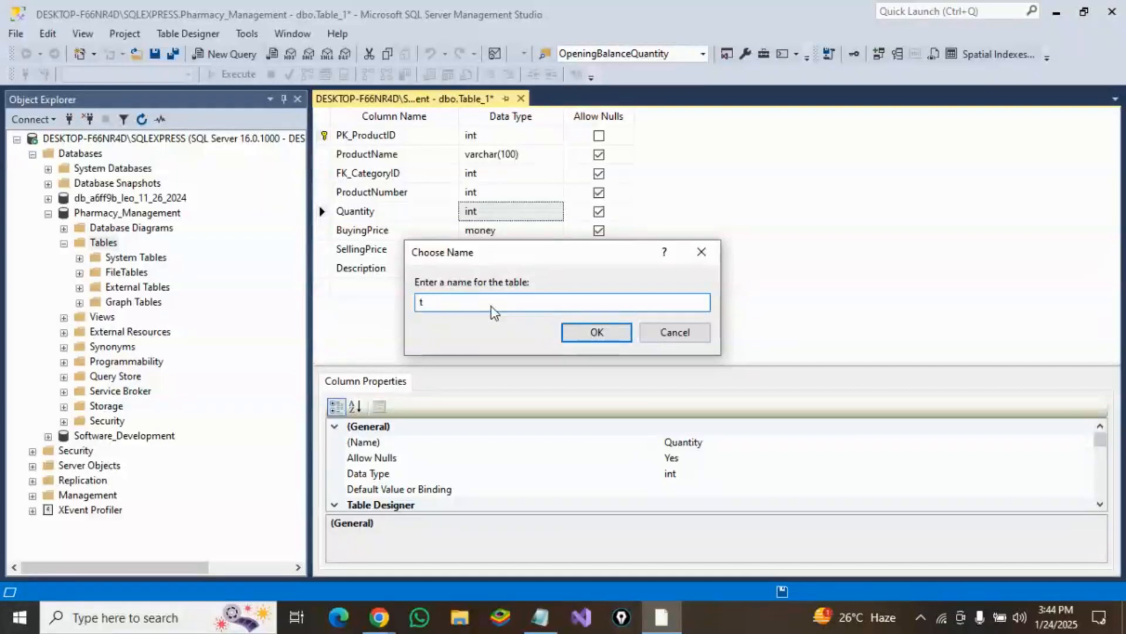
pyautogui.write('blProducts')
pyautogui.click(597, 332)
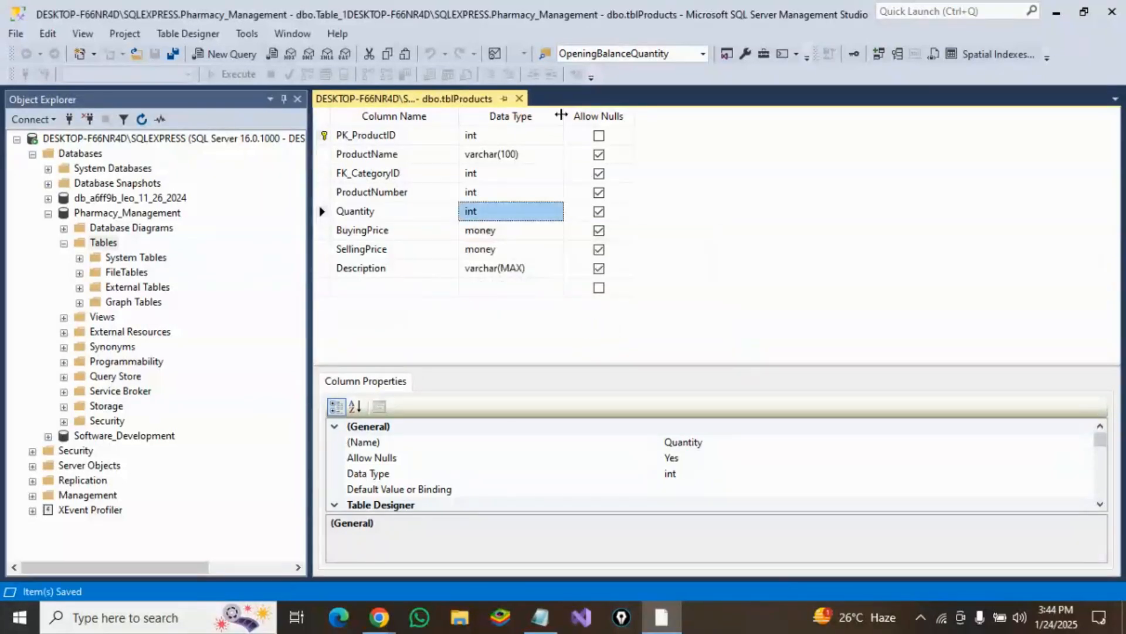
# Step: Close the table designer and refresh the Pharmacy_Management Tables folder
pyautogui.click(520, 99)
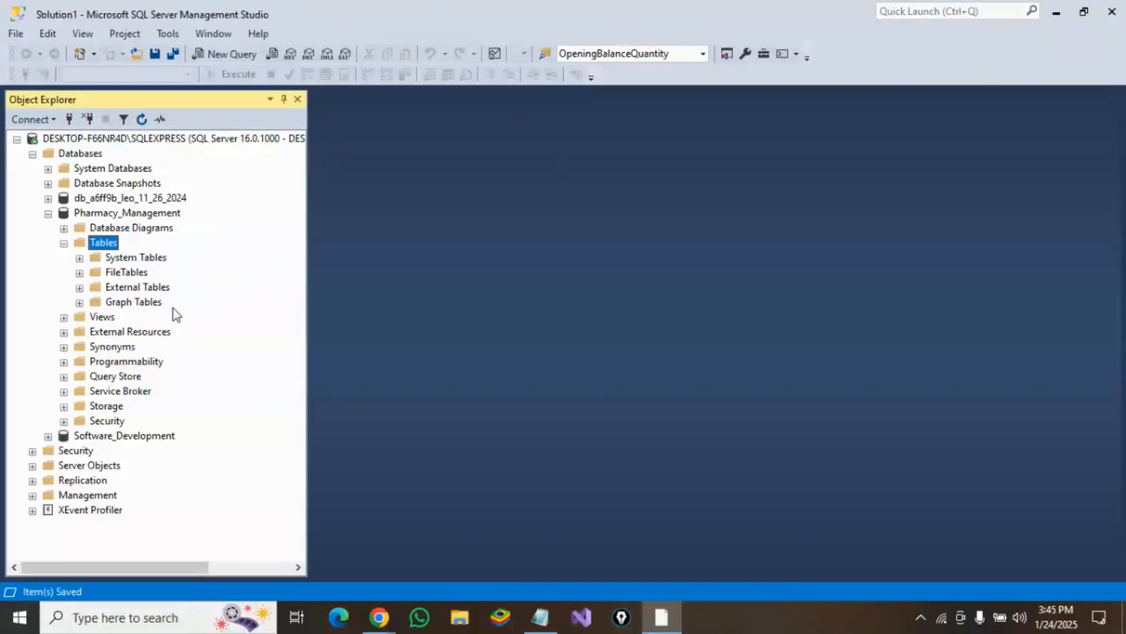
pyautogui.rightClick(103, 248)
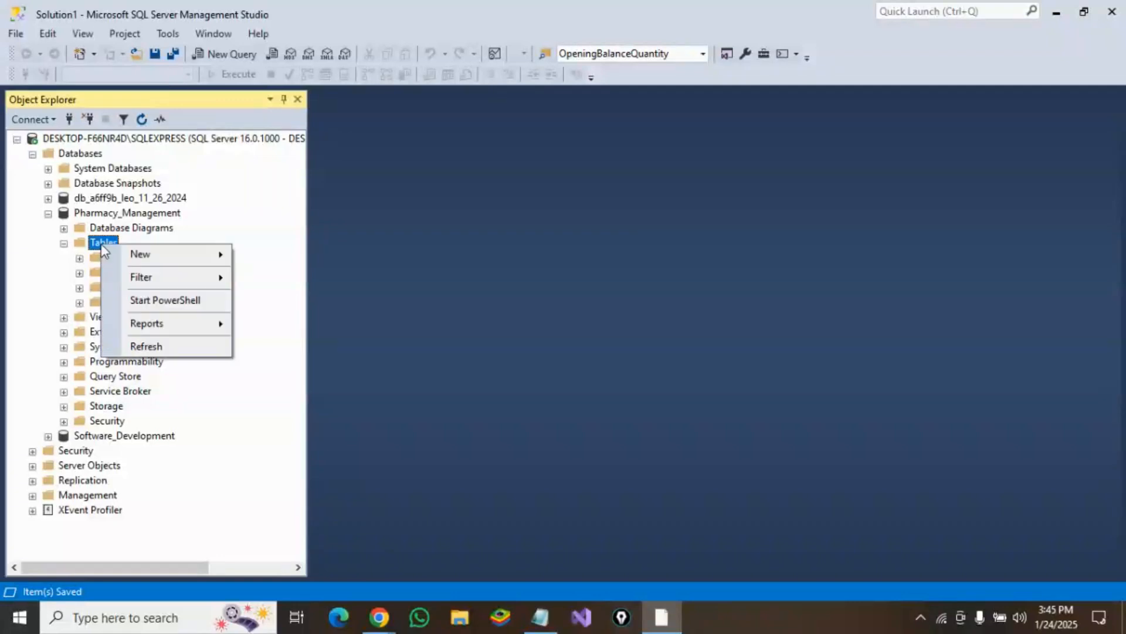
pyautogui.click(157, 345)
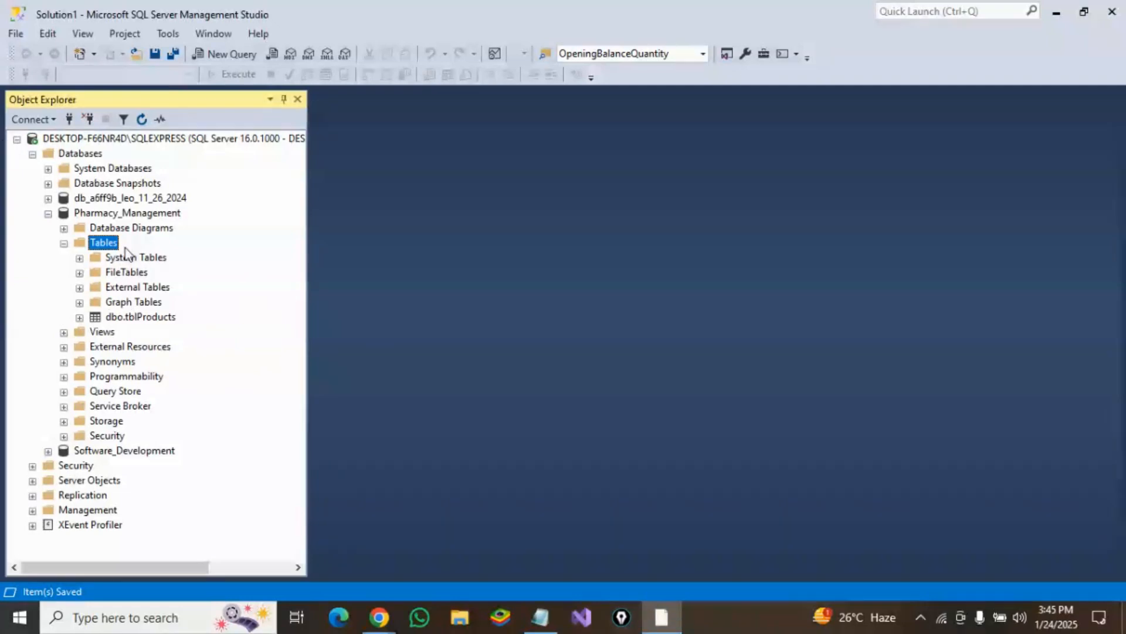
# Step: Open the dbo.tblProducts table for editing its top 200 rows
pyautogui.click(122, 320)
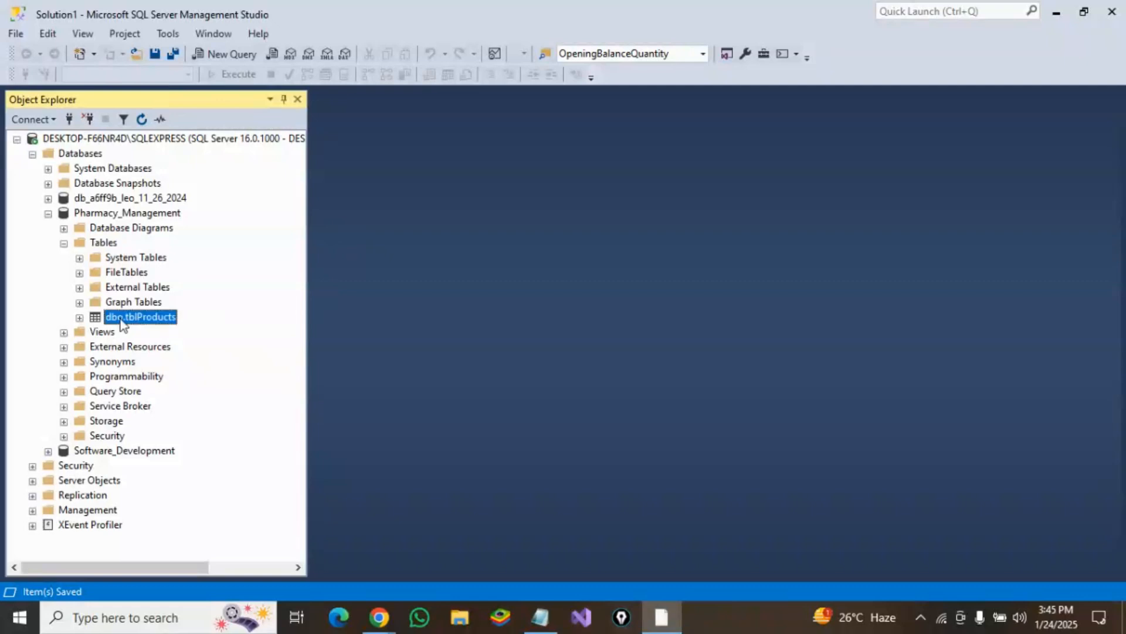
pyautogui.rightClick(122, 323)
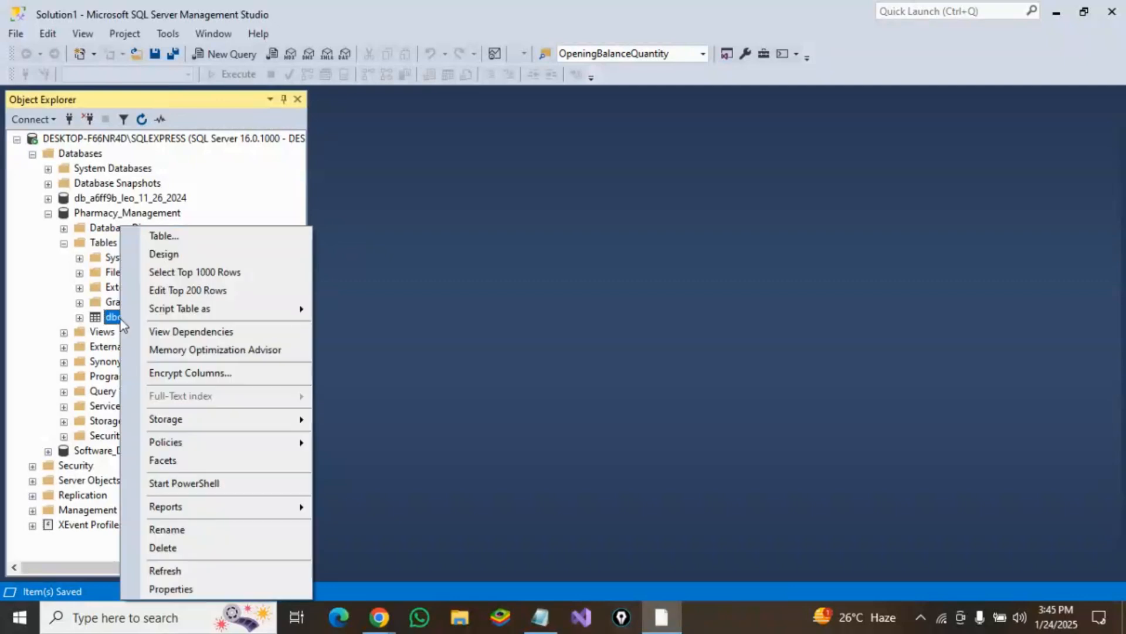
pyautogui.click(198, 291)
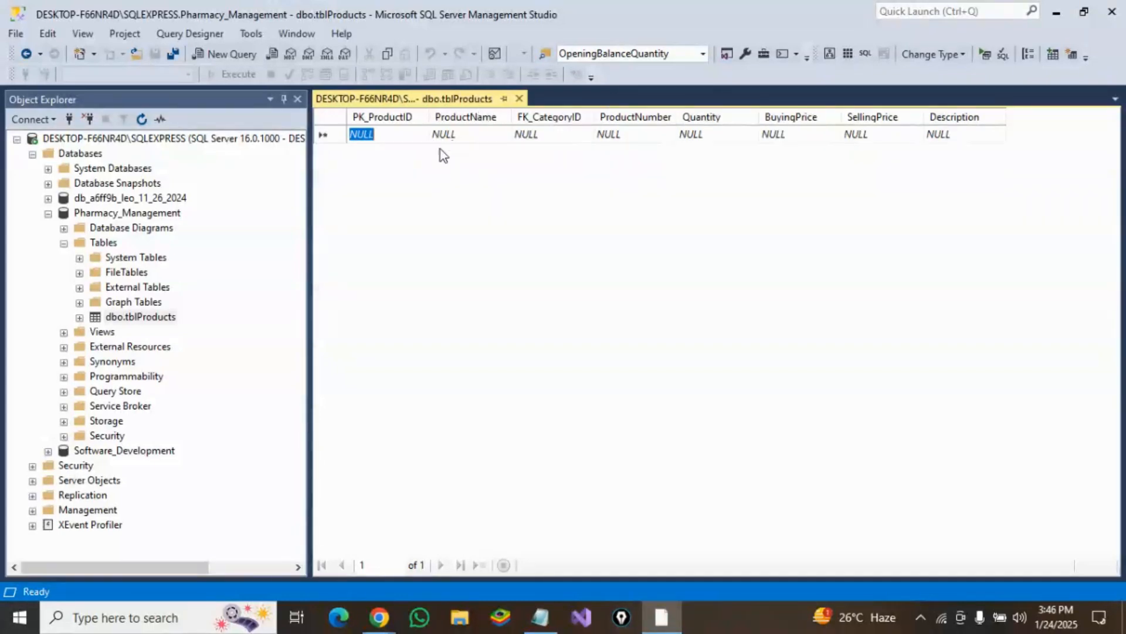
# Step: Start a new product row with product name Napa Extra and category ID 1
pyautogui.click(470, 136)
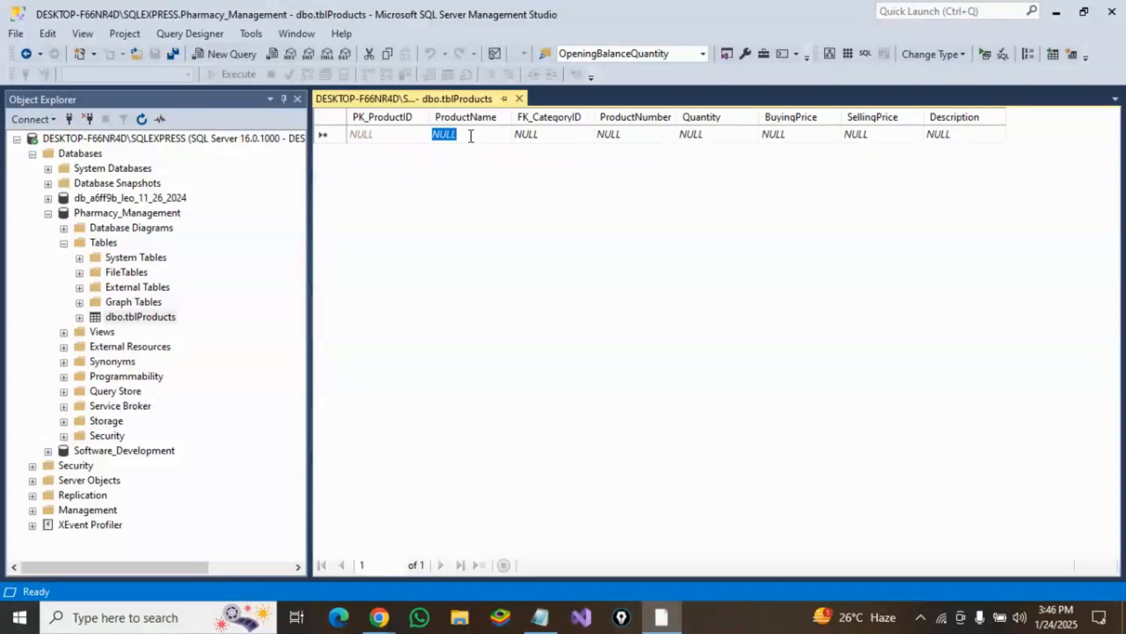
pyautogui.write('Na')
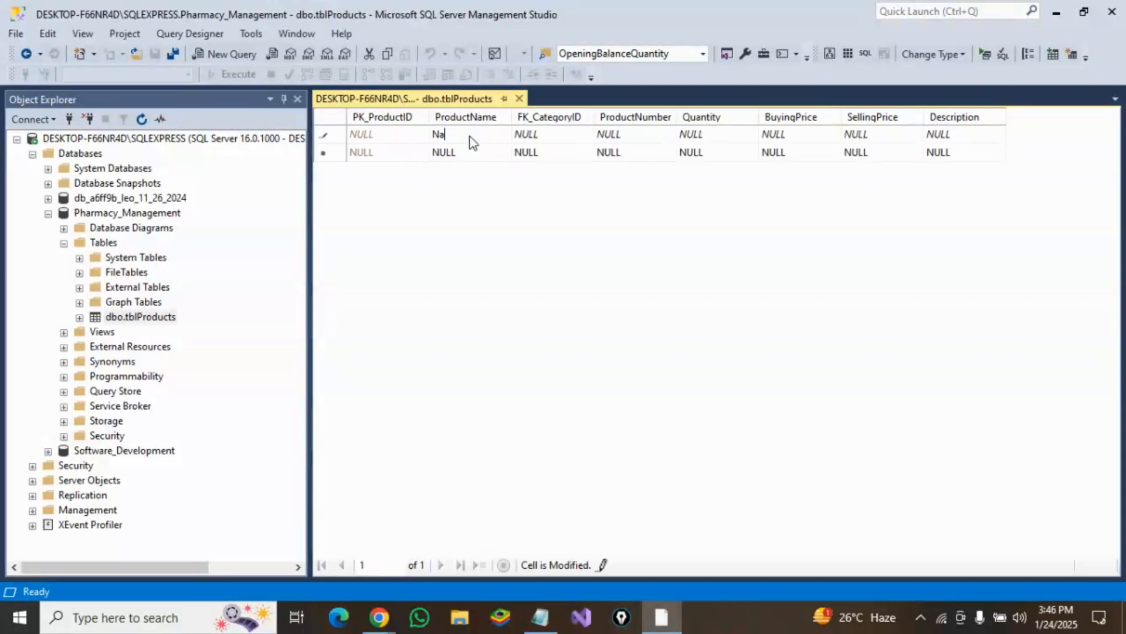
pyautogui.write('pa Extra')
pyautogui.click(540, 143)
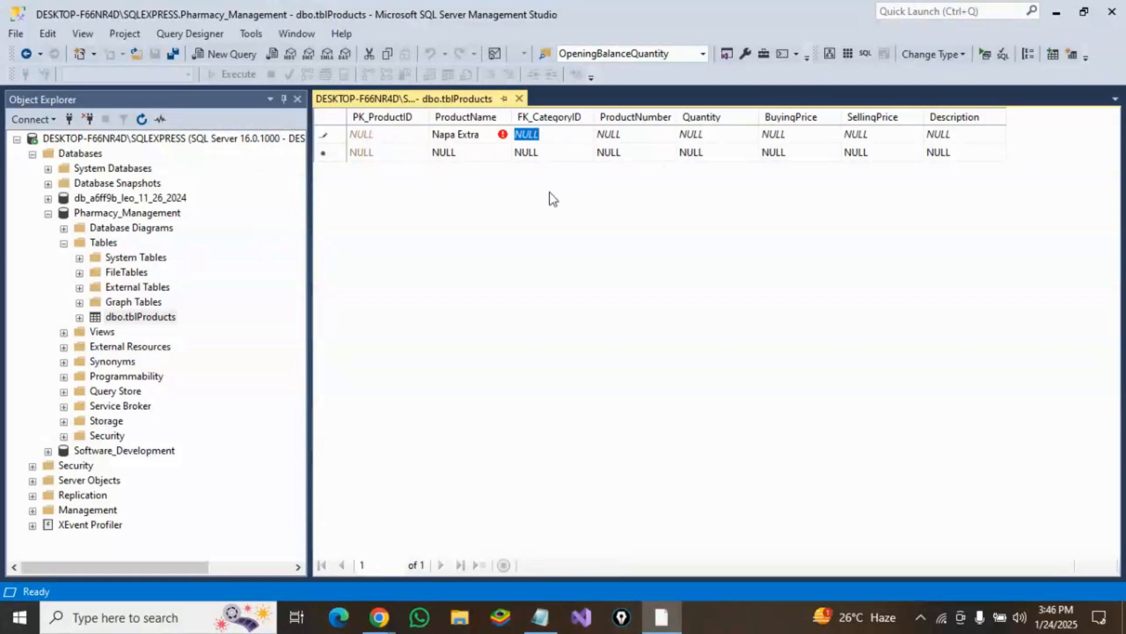
pyautogui.write('1')
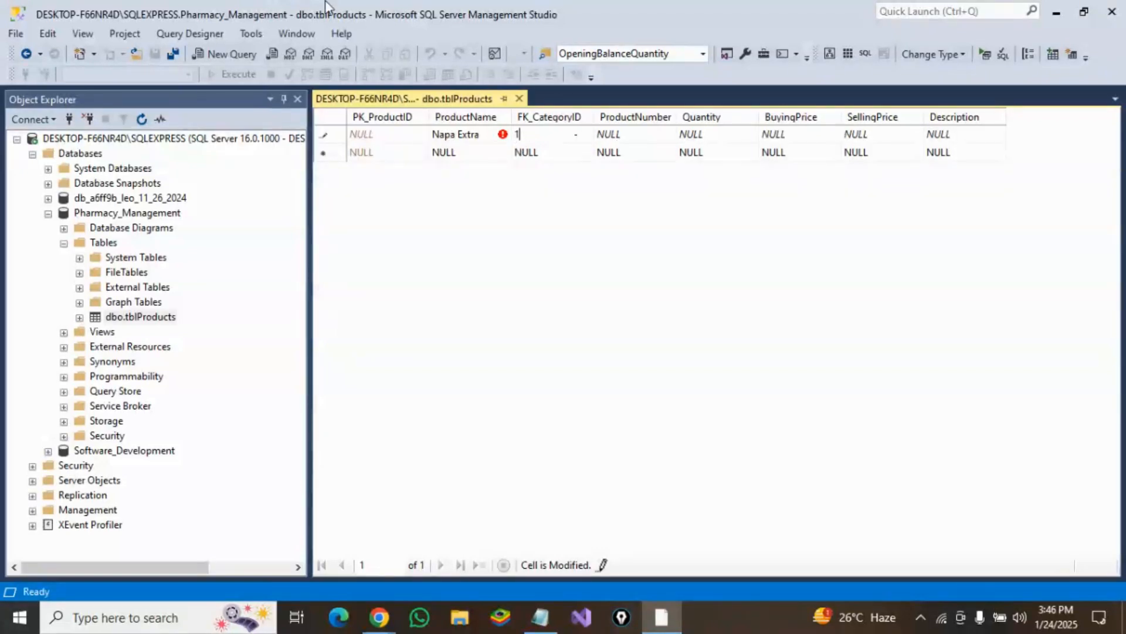
# Step: Set the first row's product number to 100001 and quantity to 100
pyautogui.click(638, 136)
pyautogui.write('100001')
pyautogui.click(721, 139)
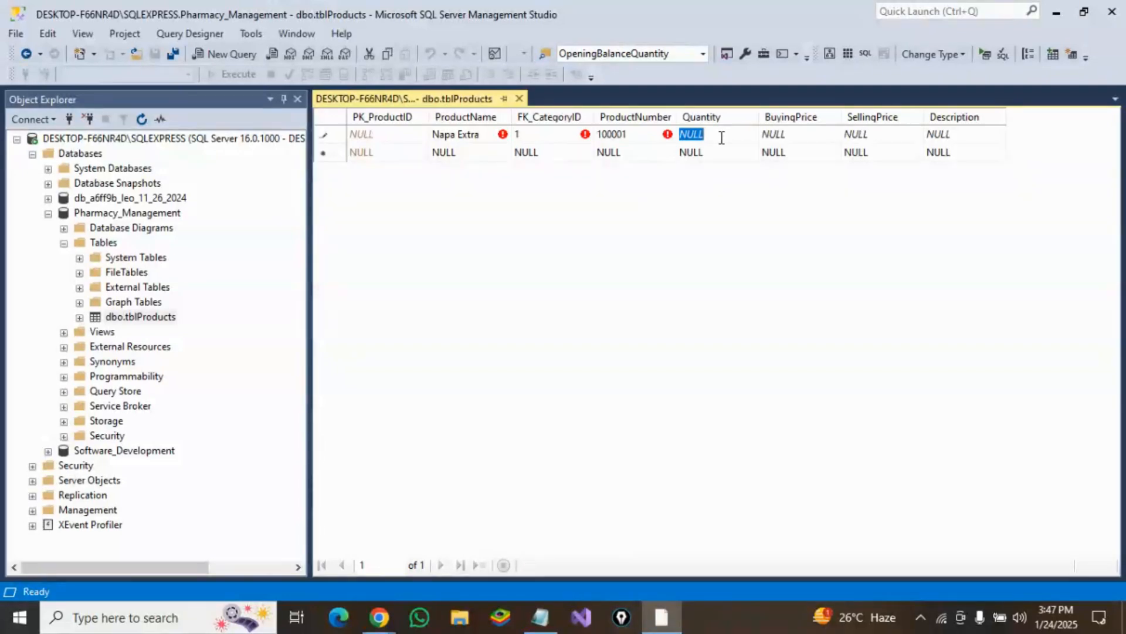
pyautogui.write('100')
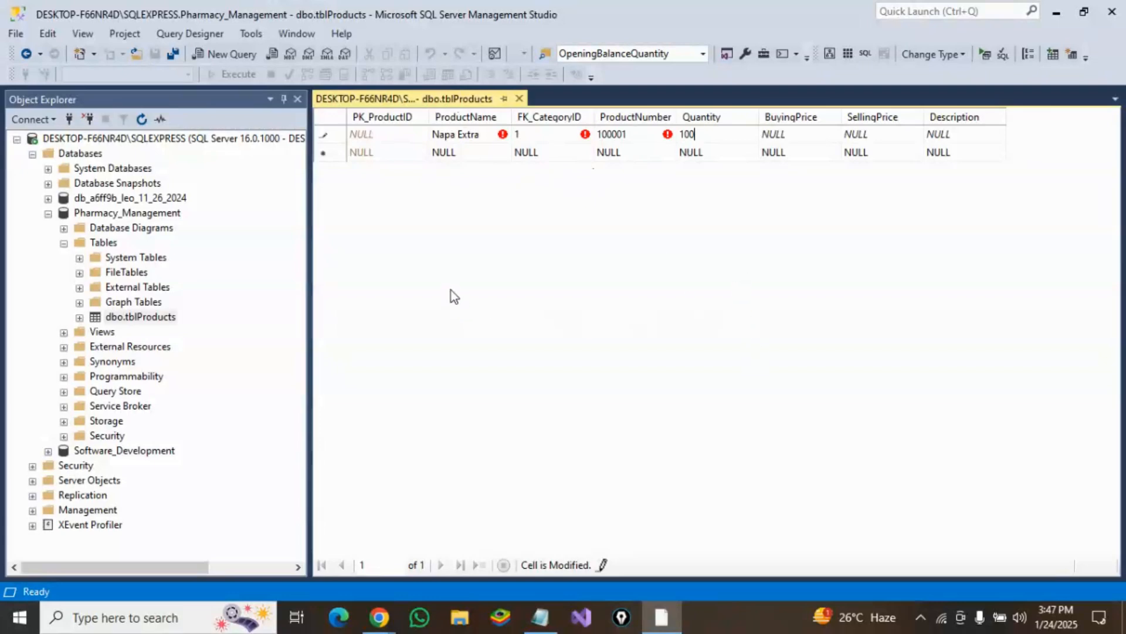
# Step: Set the first row's buying price to 2 and selling price to 3
pyautogui.click(777, 134)
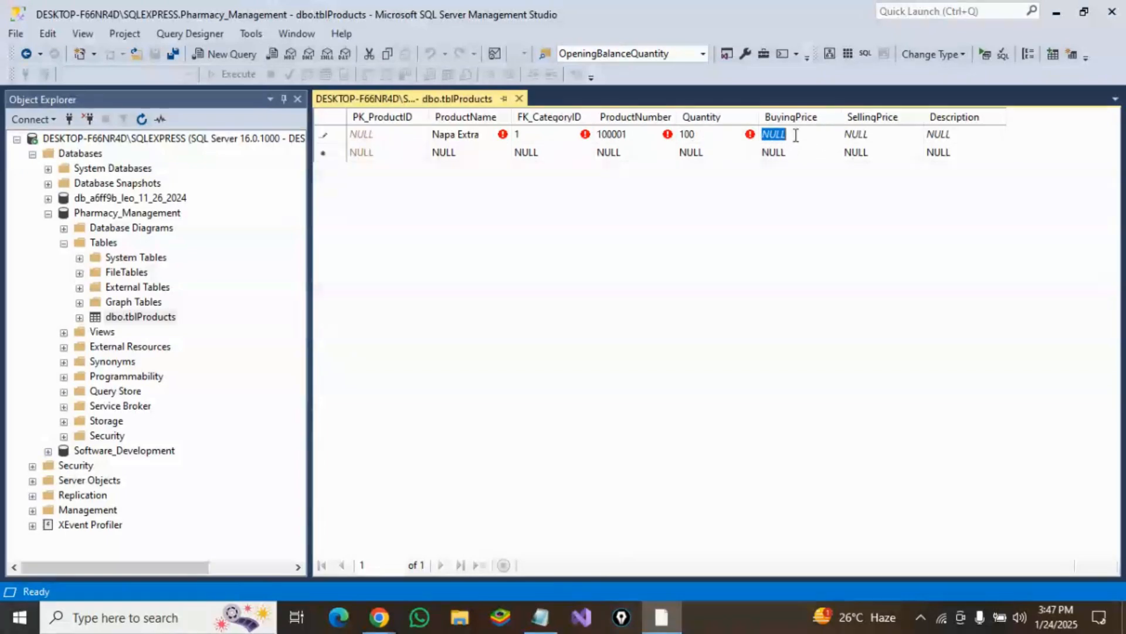
pyautogui.write('2')
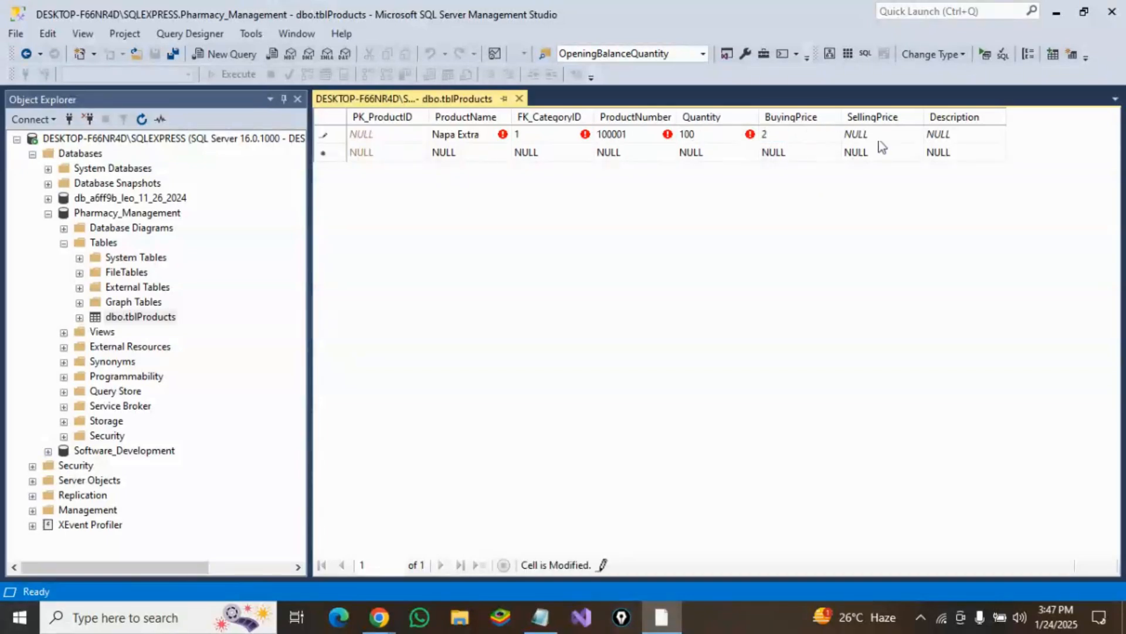
pyautogui.click(880, 135)
pyautogui.write('3')
# Step: Enter Paracitamal as the first row's description and commit the row
pyautogui.click(944, 136)
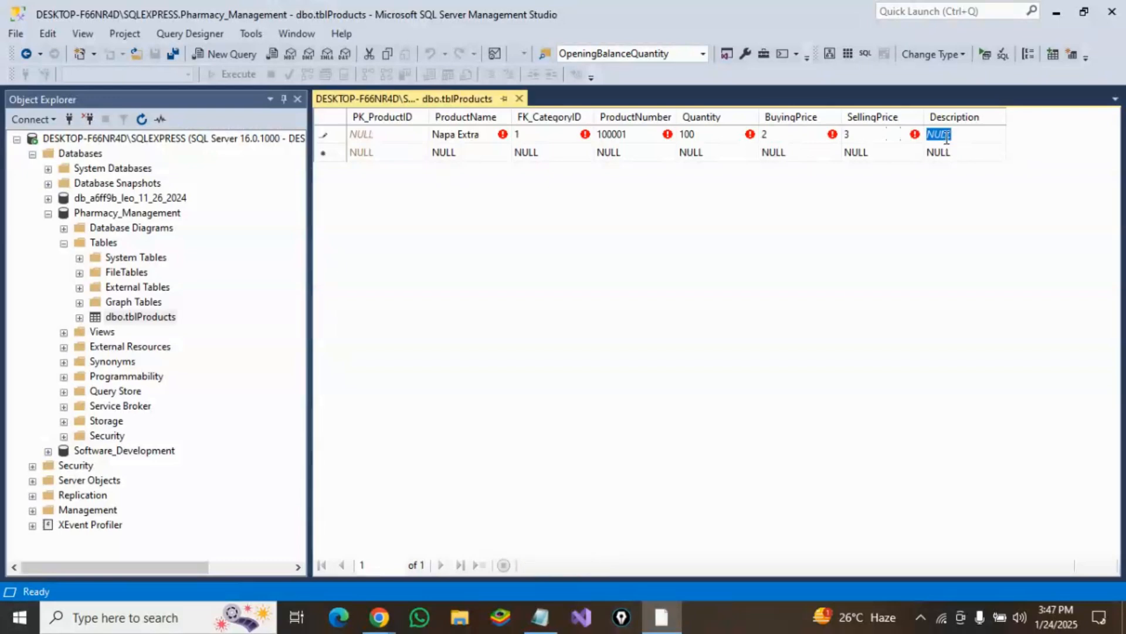
pyautogui.write('Paraci')
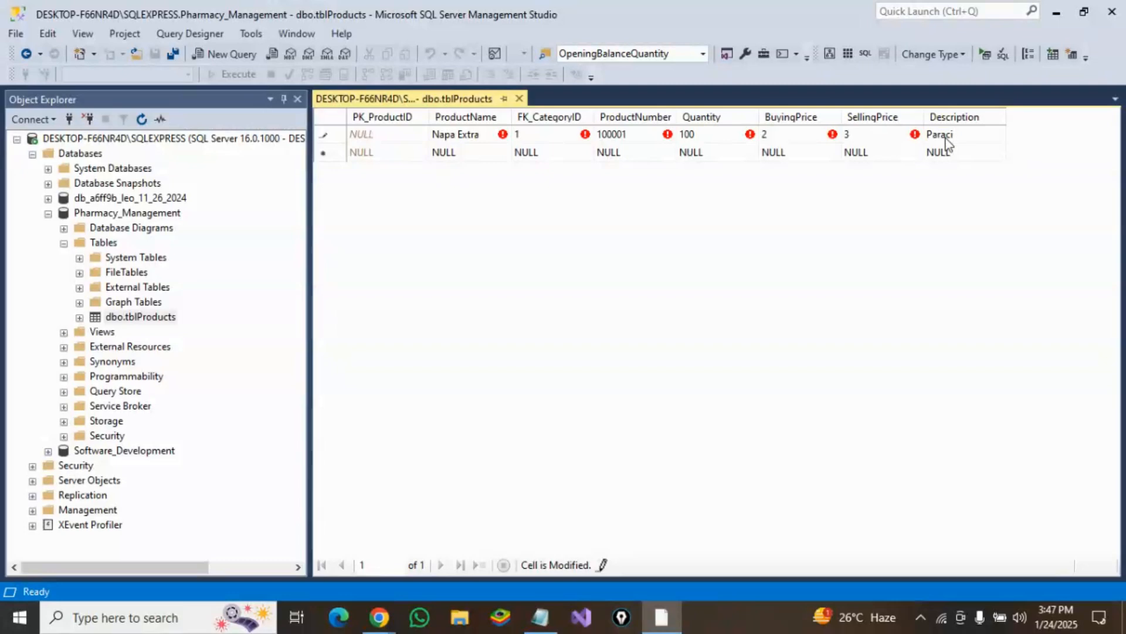
pyautogui.write('tamal')
pyautogui.click(960, 153)
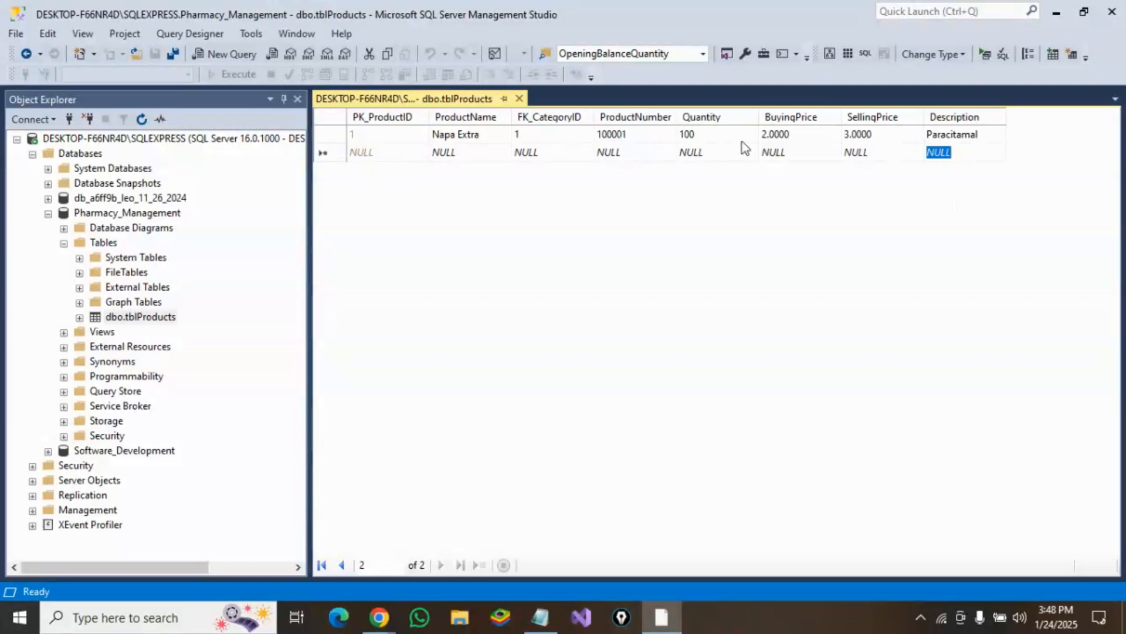
# Step: Start a second product row with product name Ace and category ID 1
pyautogui.click(464, 153)
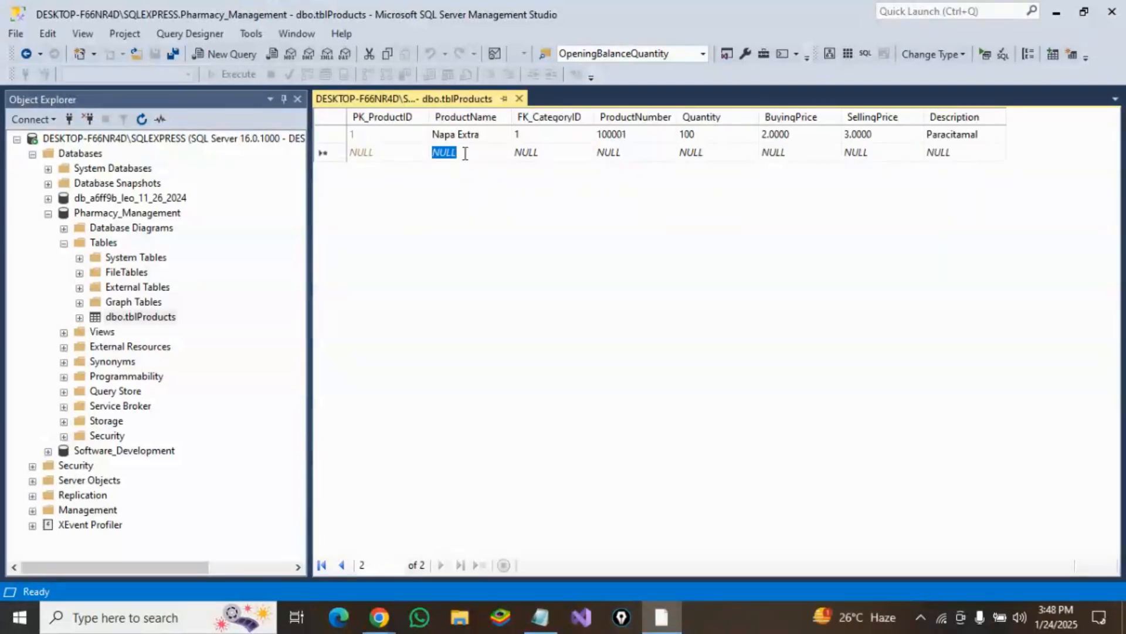
pyautogui.write('c')
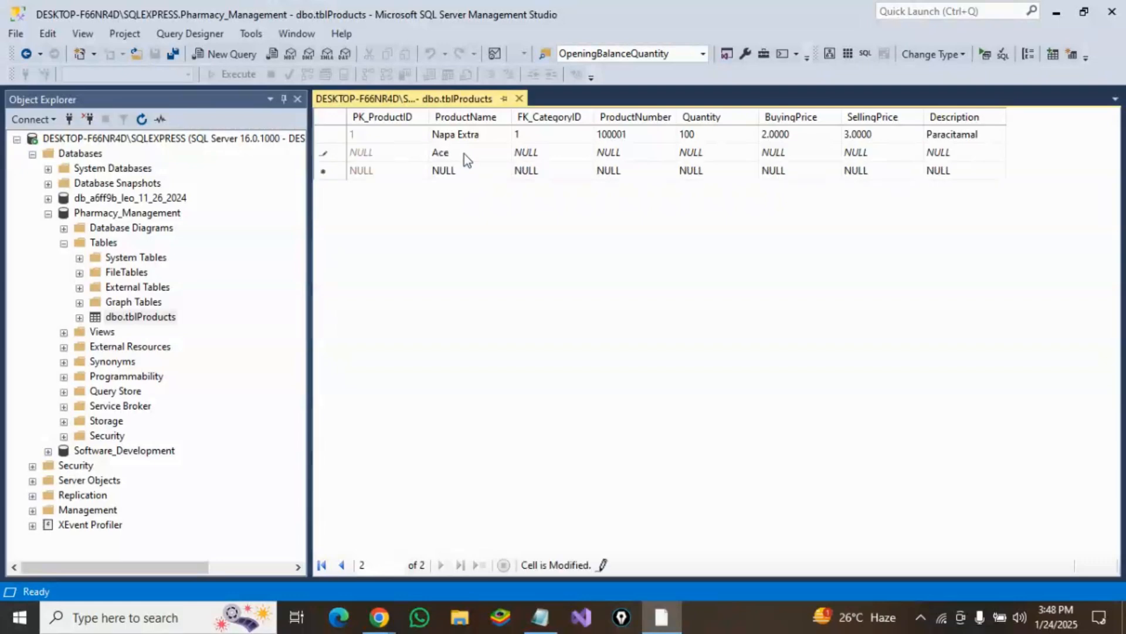
pyautogui.write('e')
pyautogui.click(526, 153)
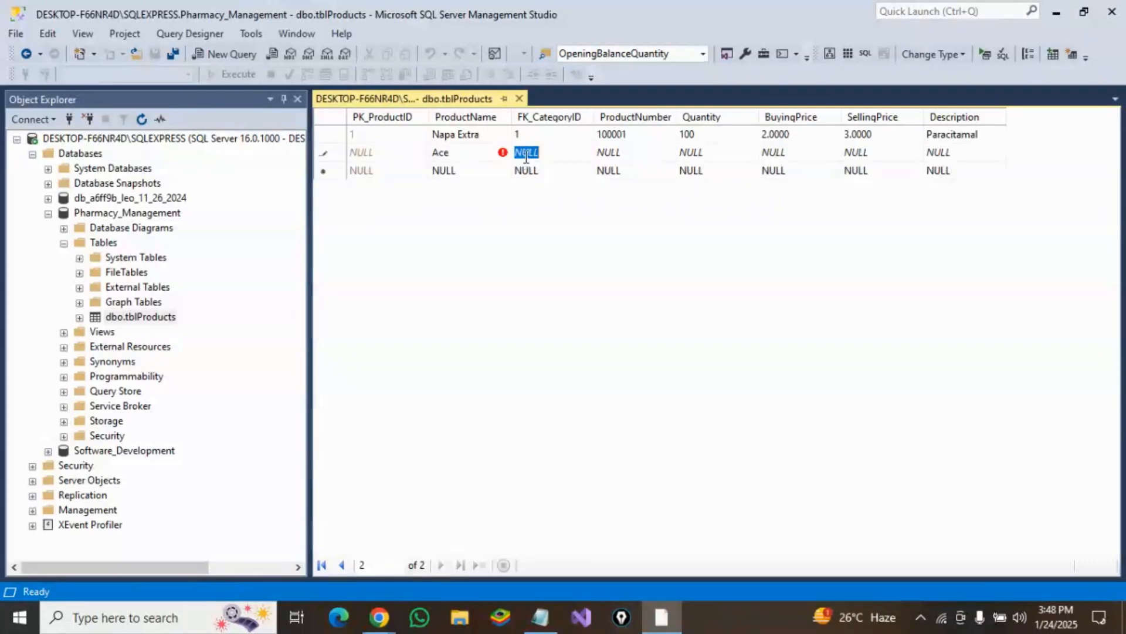
pyautogui.write('1')
# Step: Set the second row's product number to 100002 and quantity to 50
pyautogui.click(618, 156)
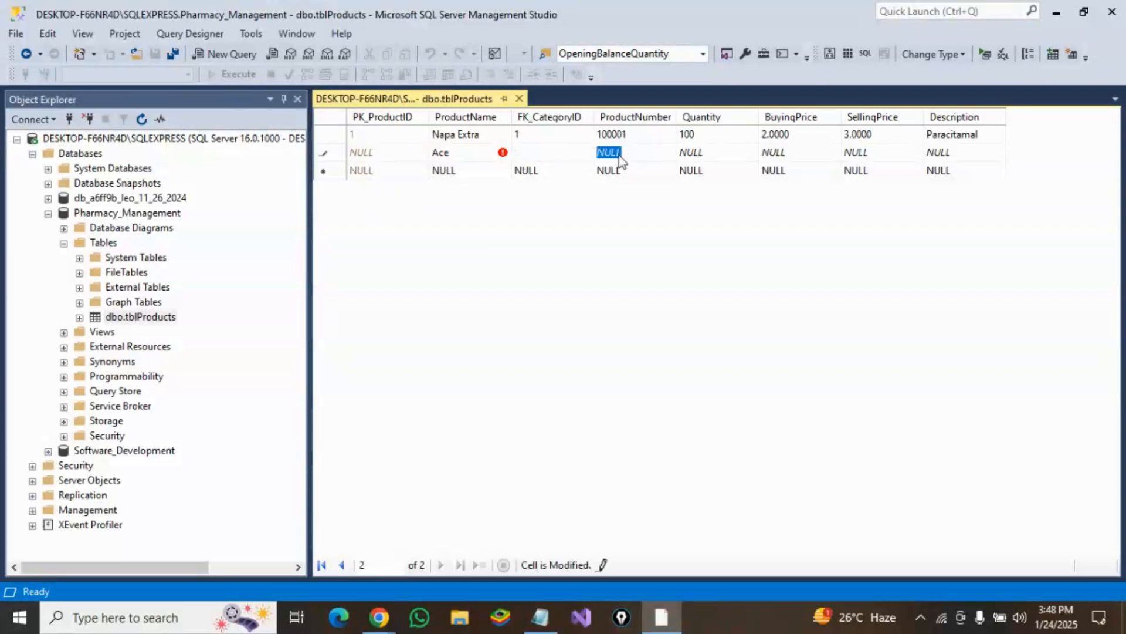
pyautogui.write('100002')
pyautogui.click(691, 158)
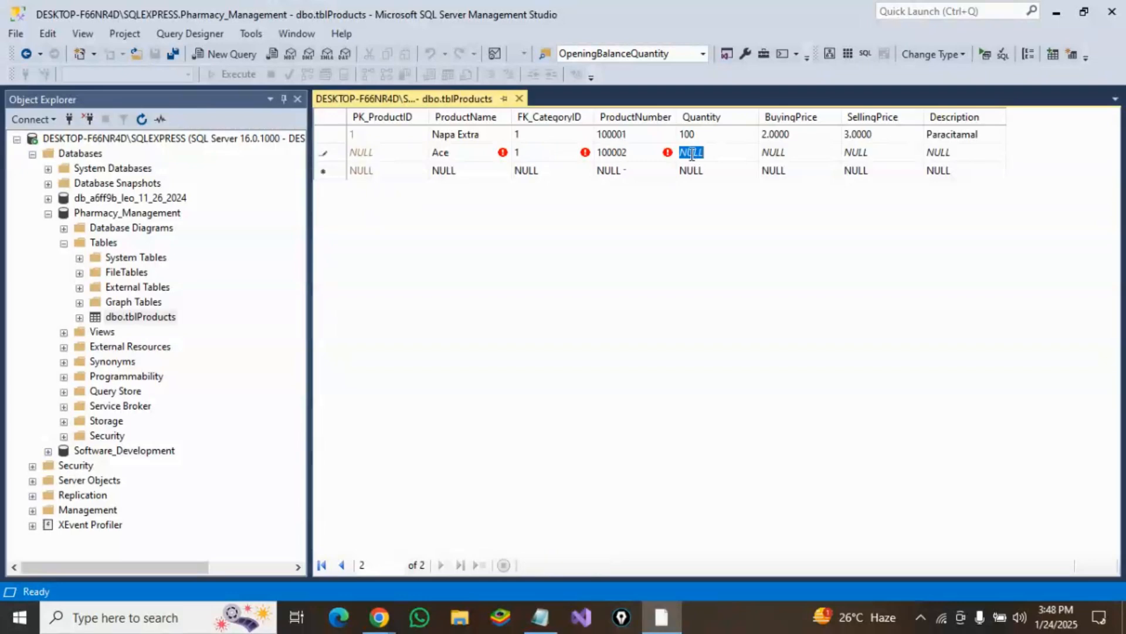
pyautogui.write('50')
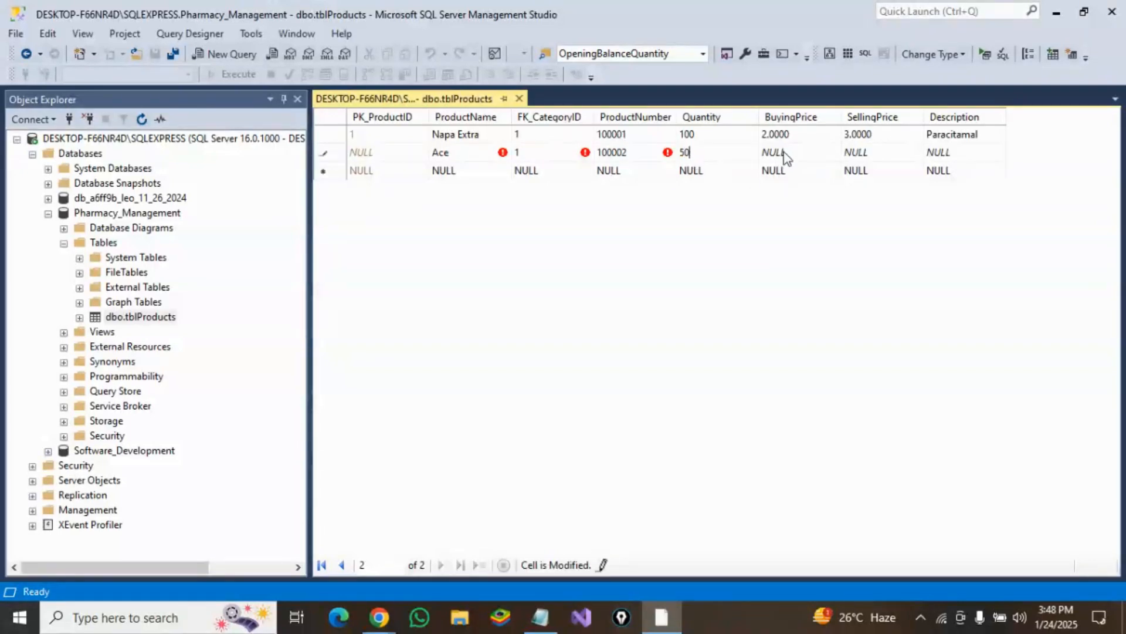
# Step: Set the second row's buying price to 1 and selling price to 2
pyautogui.click(785, 152)
pyautogui.write('1')
pyautogui.click(885, 153)
pyautogui.write('2')
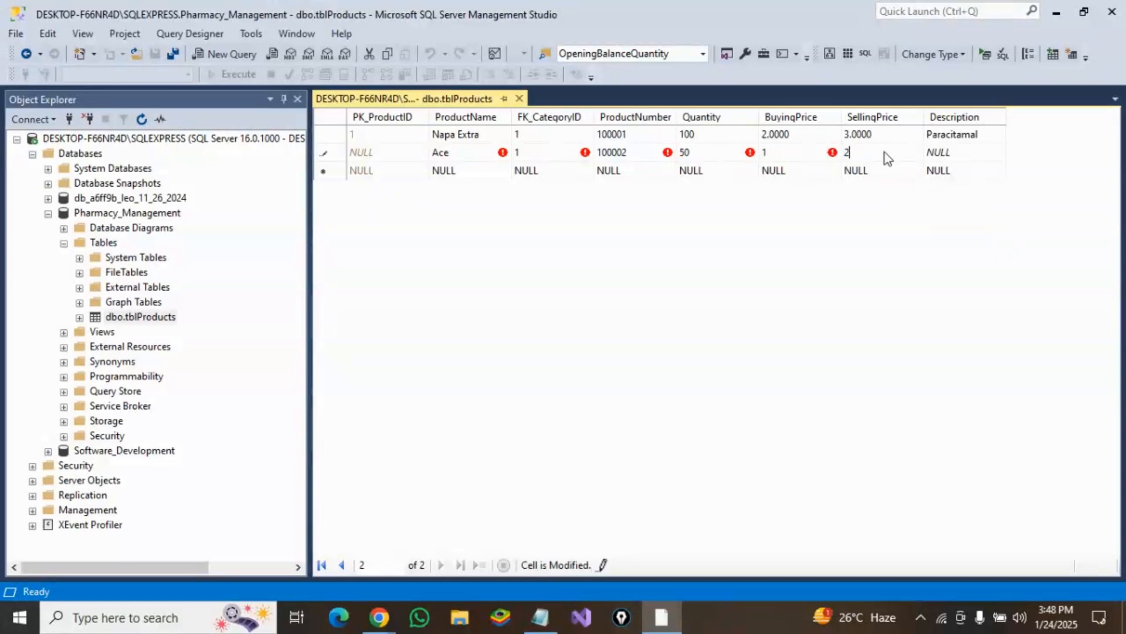
# Step: Enter Paracitamal as the second row's description and commit the row
pyautogui.click(945, 154)
pyautogui.write('P')
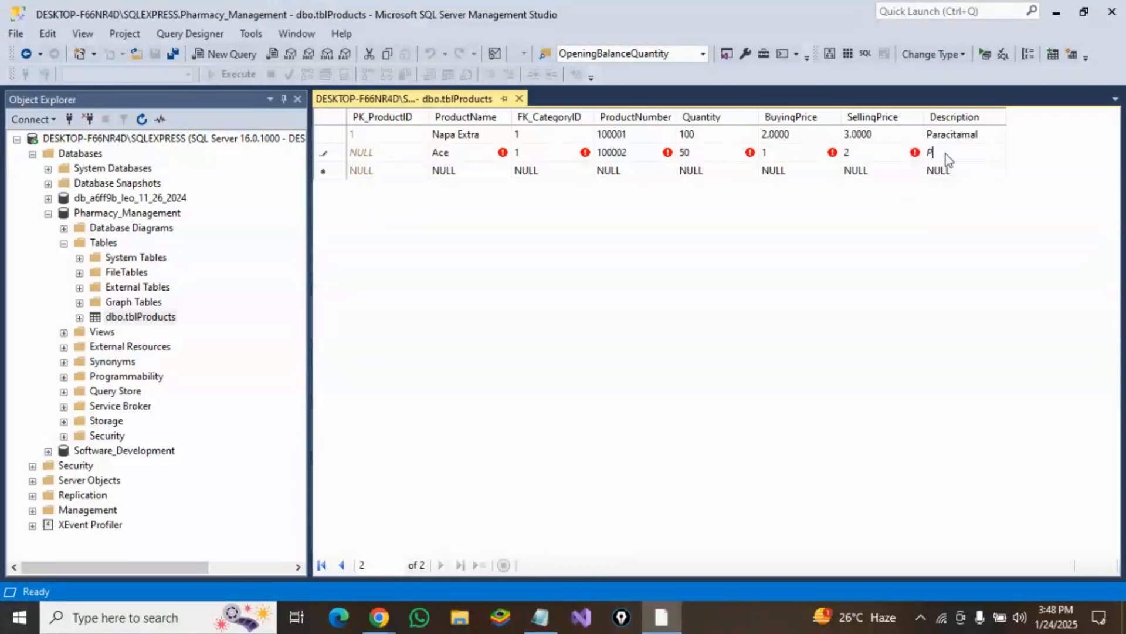
pyautogui.write('aracit')
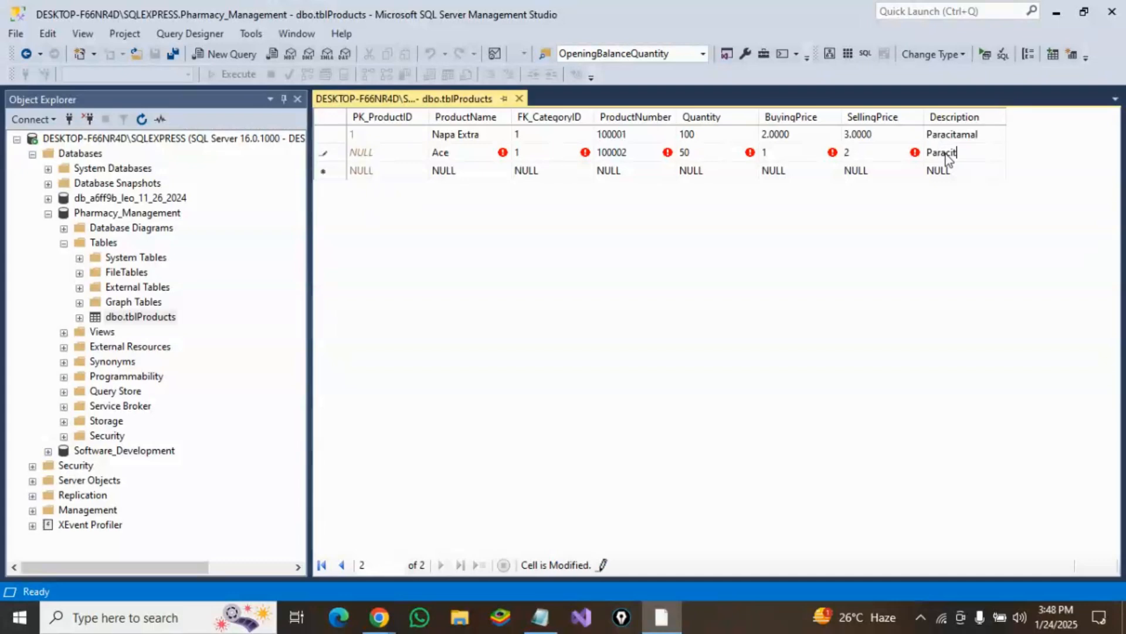
pyautogui.write('amol')
pyautogui.press('BackSpace')
pyautogui.press('BackSpace')
pyautogui.write('al')
pyautogui.click(951, 170)
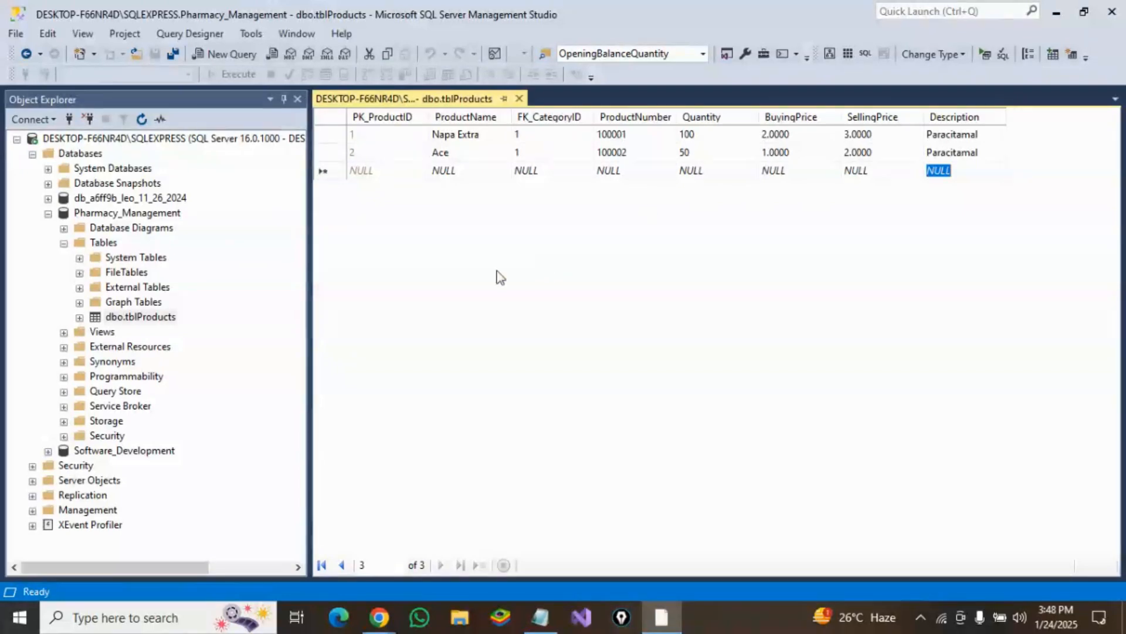
# Step: Close the table editor and write a new query: select * from tblProducts
pyautogui.click(519, 99)
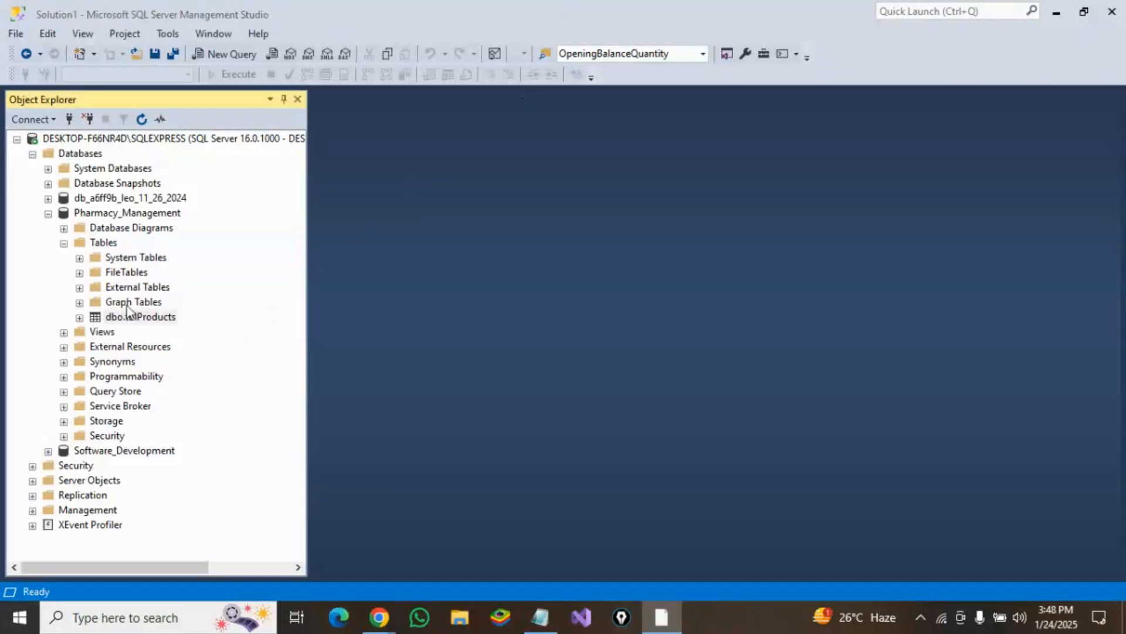
pyautogui.click(219, 55)
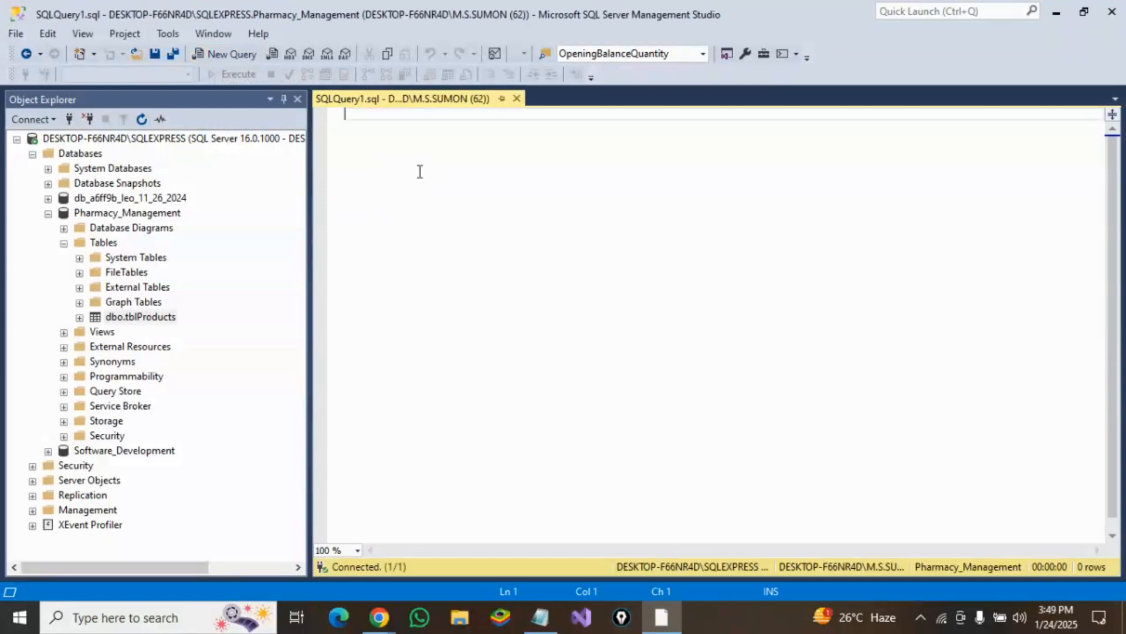
pyautogui.write('selec')
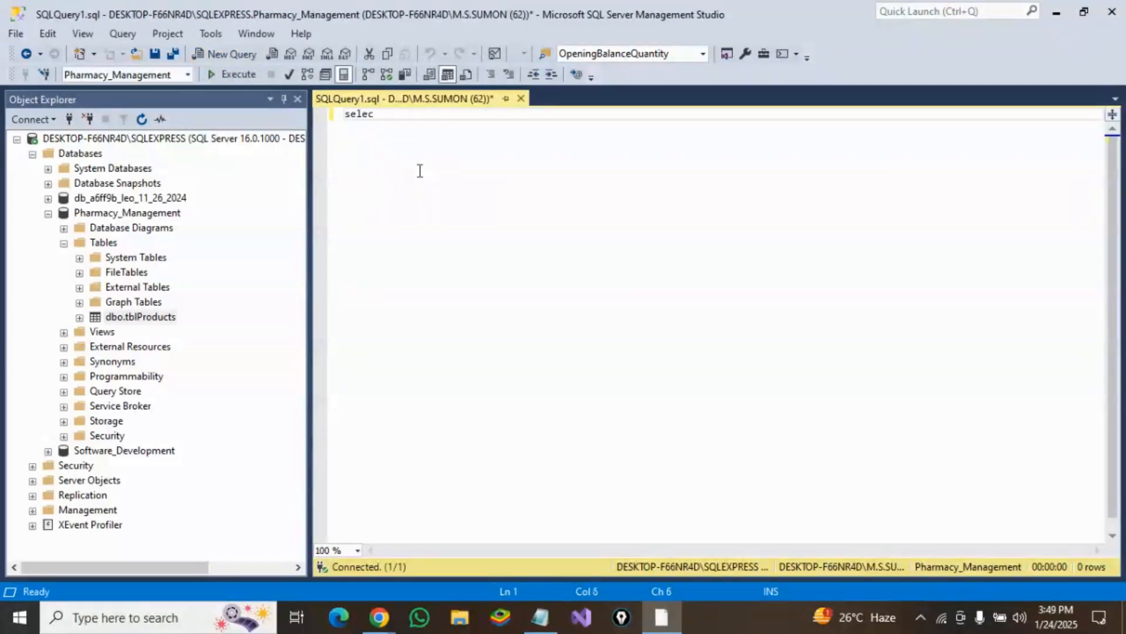
pyautogui.write('t * from ')
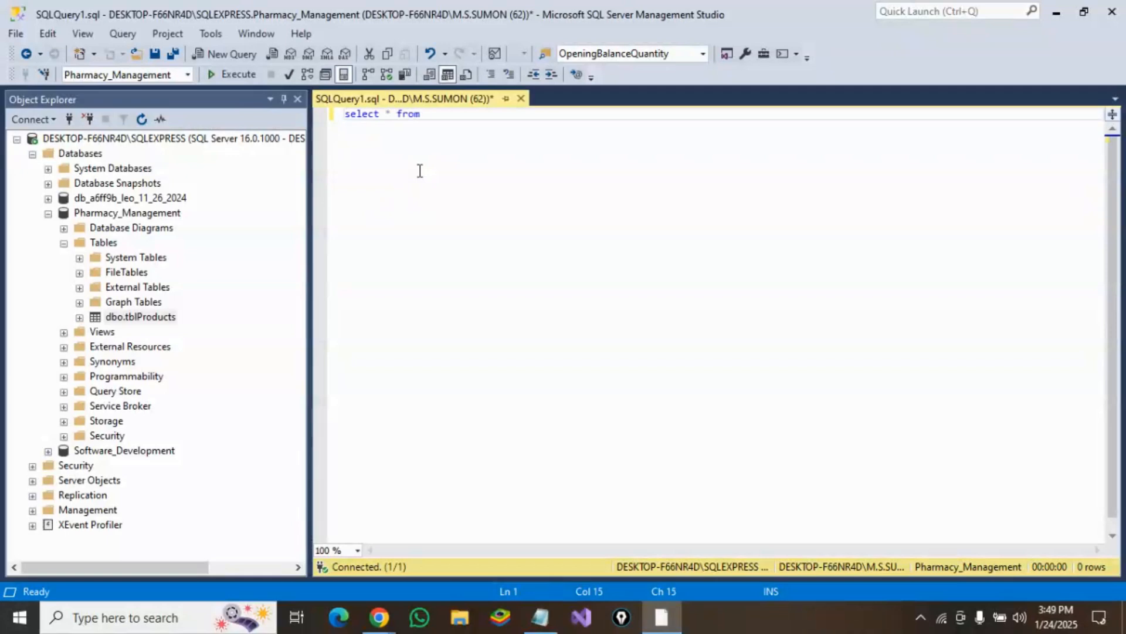
pyautogui.write('tblPro')
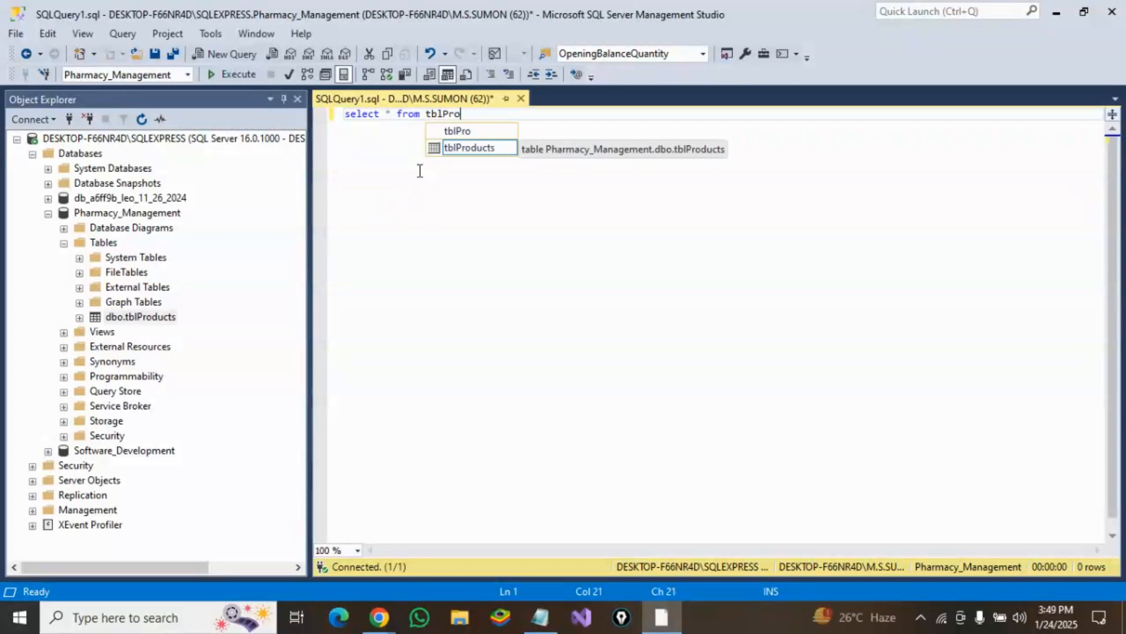
pyautogui.press('Tab')
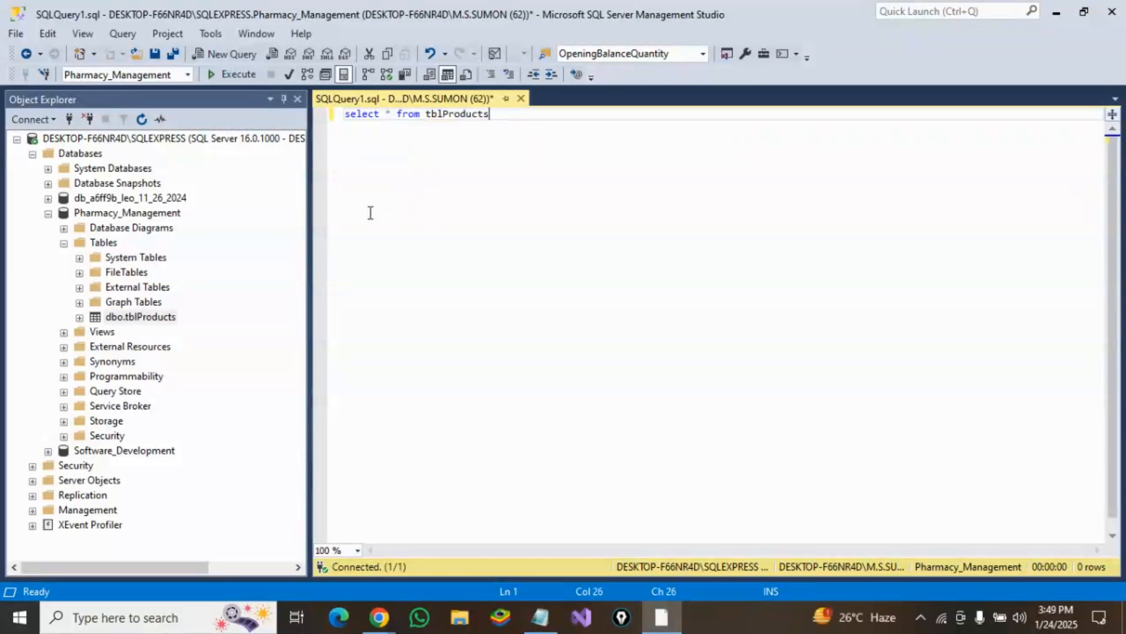
# Step: Run the query to list all rows of tblProducts
pyautogui.click(386, 113)
pyautogui.hotkey('shift', 'Right')
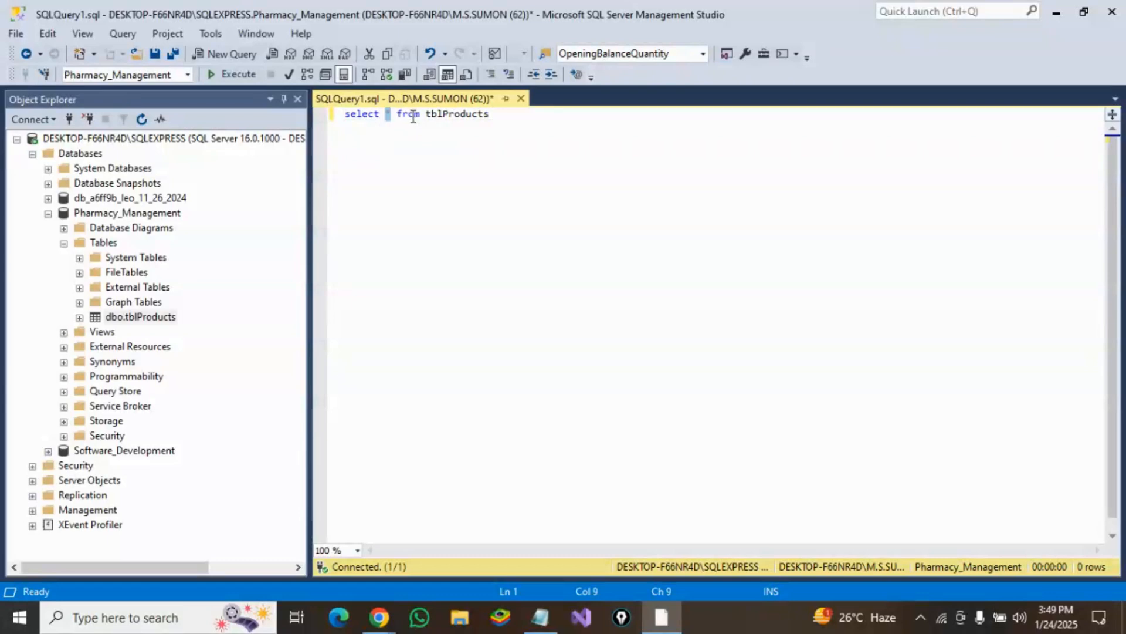
pyautogui.doubleClick(411, 115)
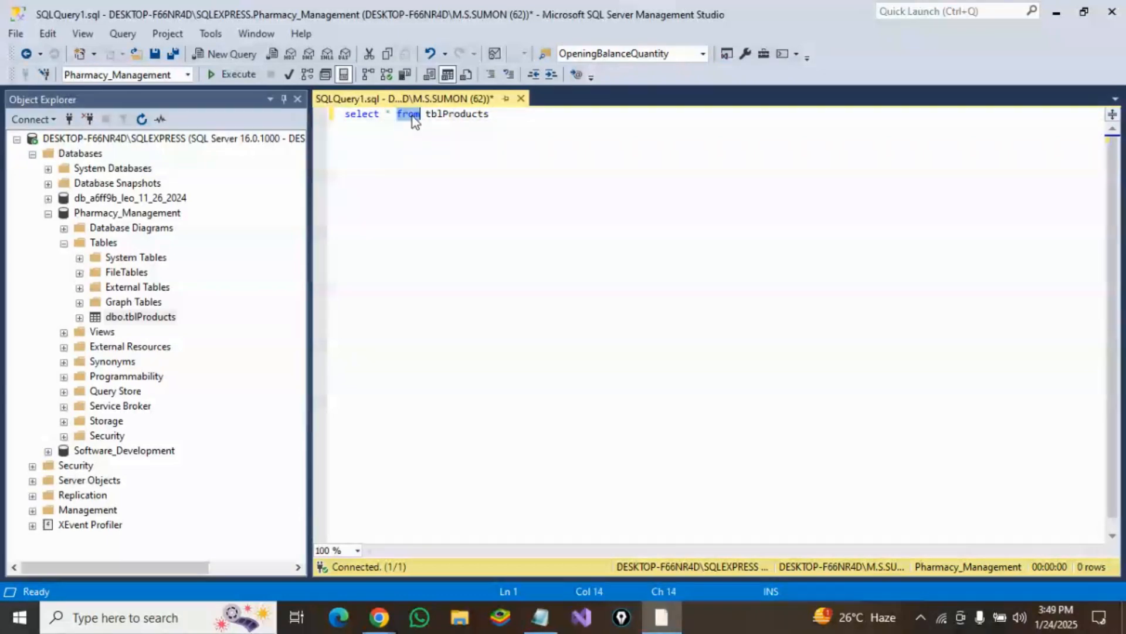
pyautogui.doubleClick(458, 114)
pyautogui.click(498, 115)
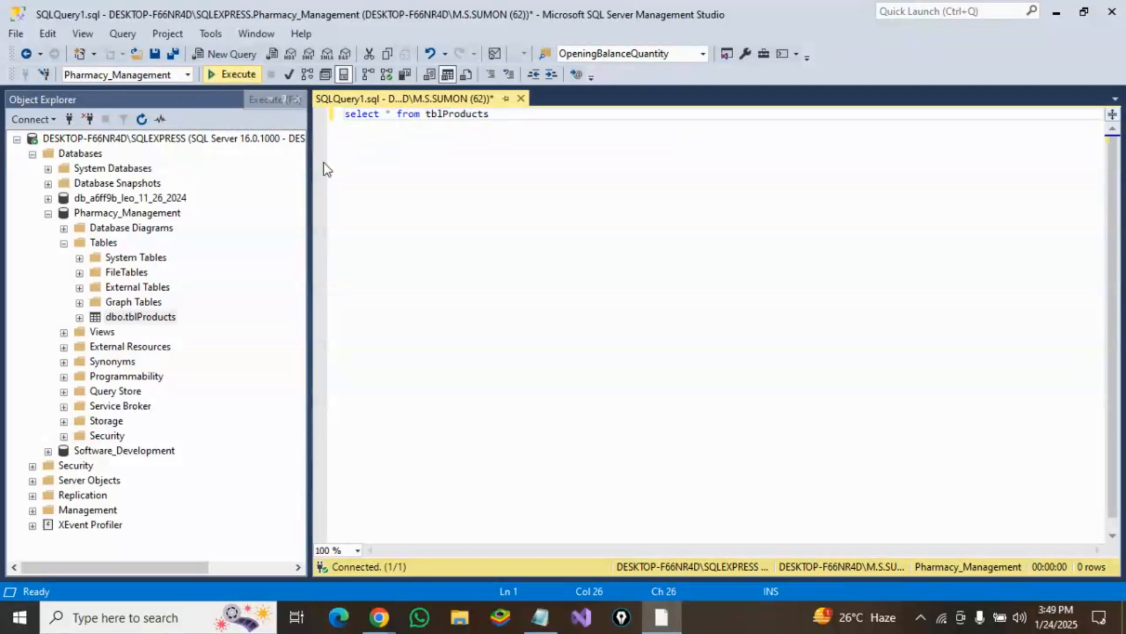
pyautogui.press('F5')
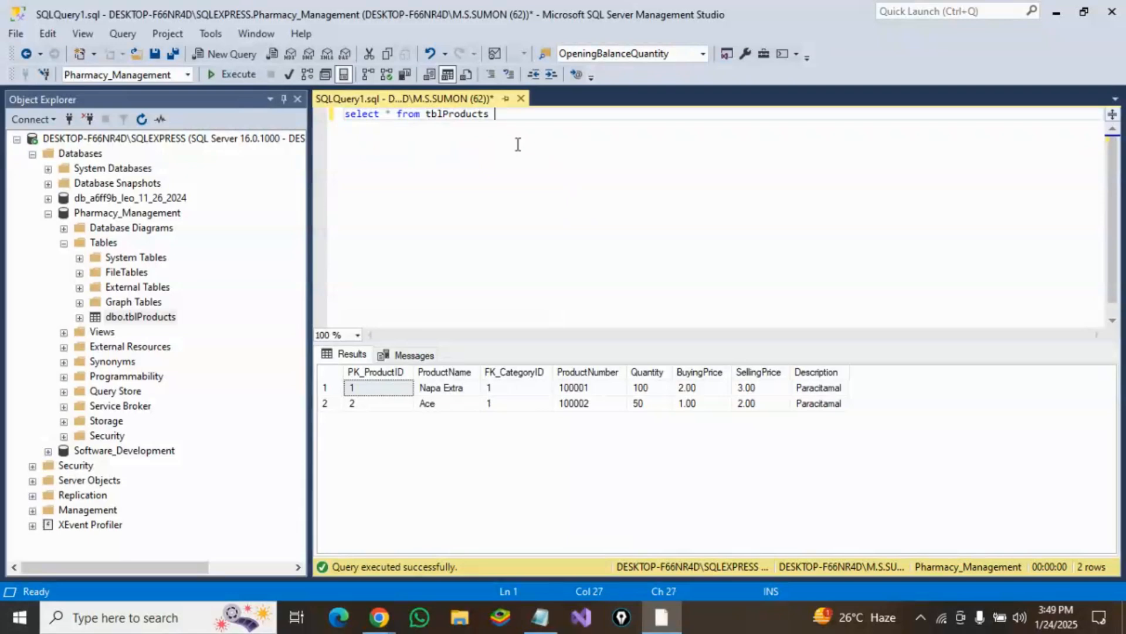
# Step: Extend the query with the condition WHERE PK_ProductID=1
pyautogui.write('WHERE Pk')
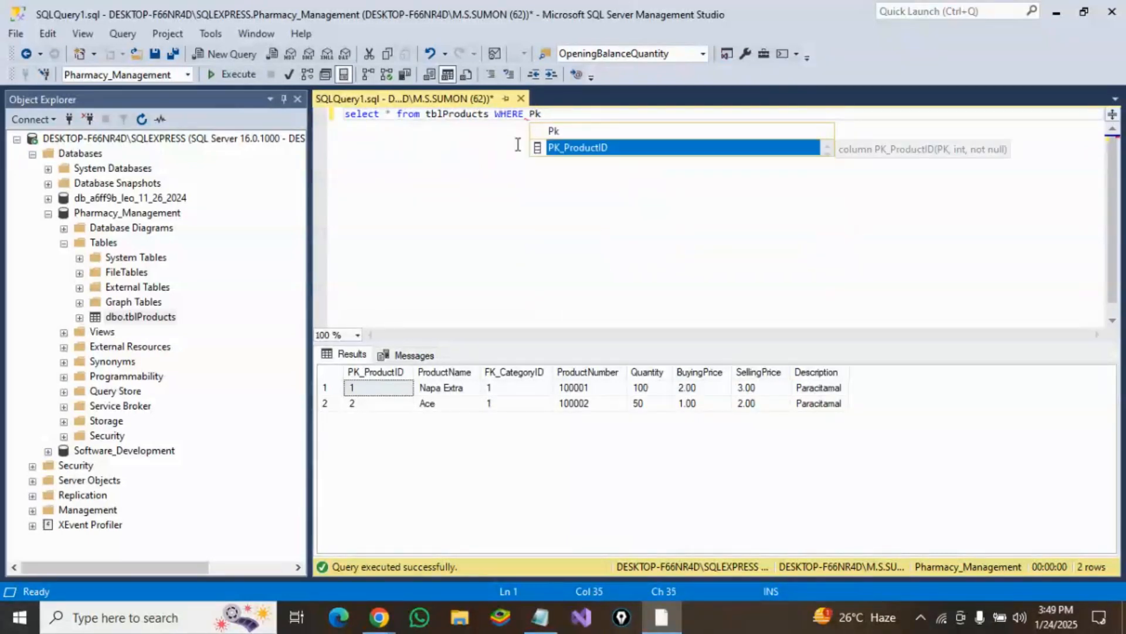
pyautogui.press('Tab')
pyautogui.write('=')
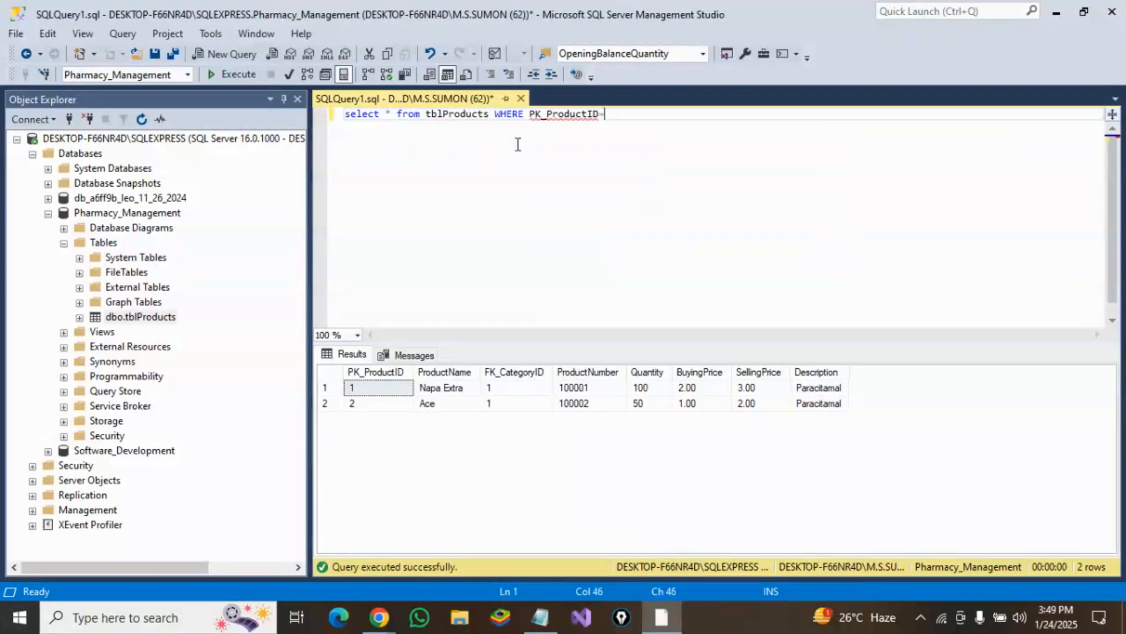
pyautogui.write('1')
# Step: Run the filtered query for product ID 1
pyautogui.doubleClick(571, 114)
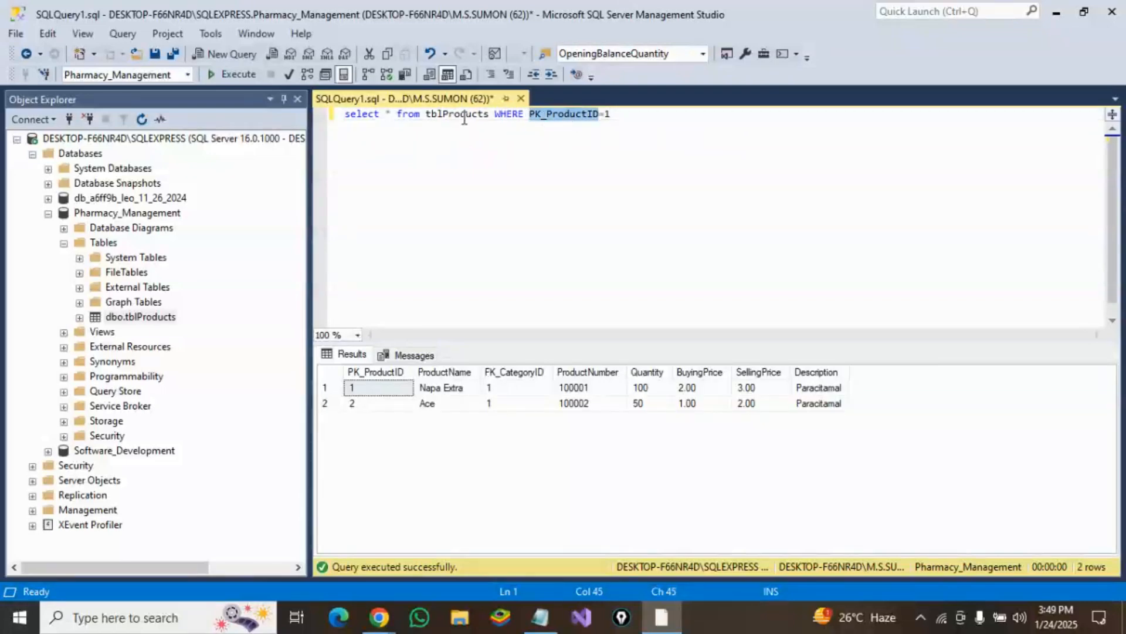
pyautogui.doubleClick(463, 115)
pyautogui.doubleClick(564, 114)
pyautogui.click(623, 122)
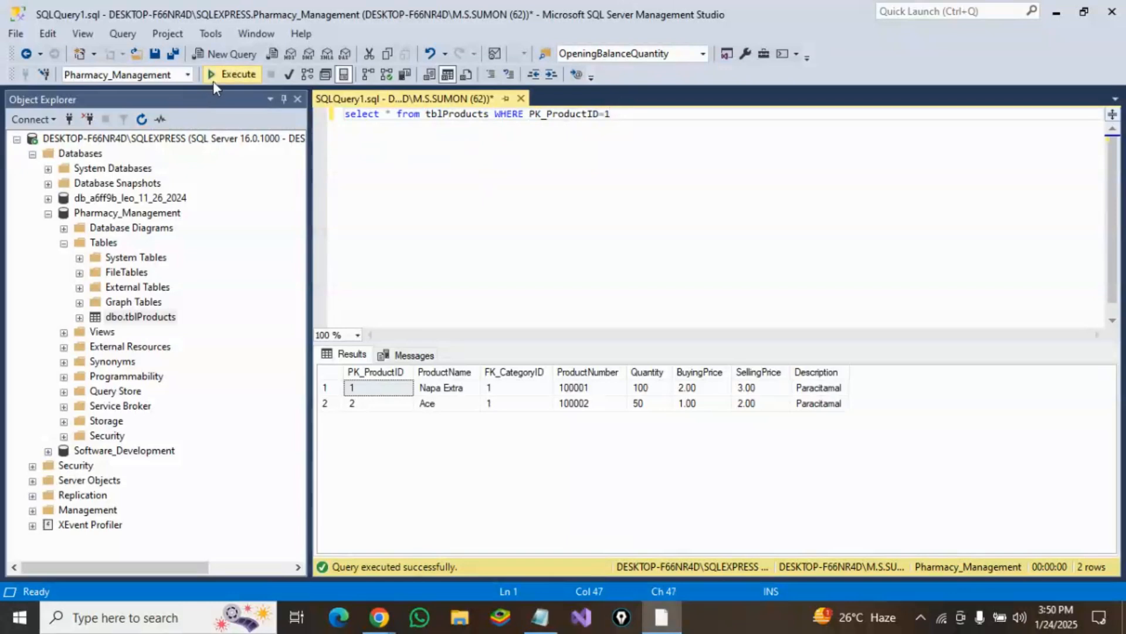
pyautogui.click(214, 76)
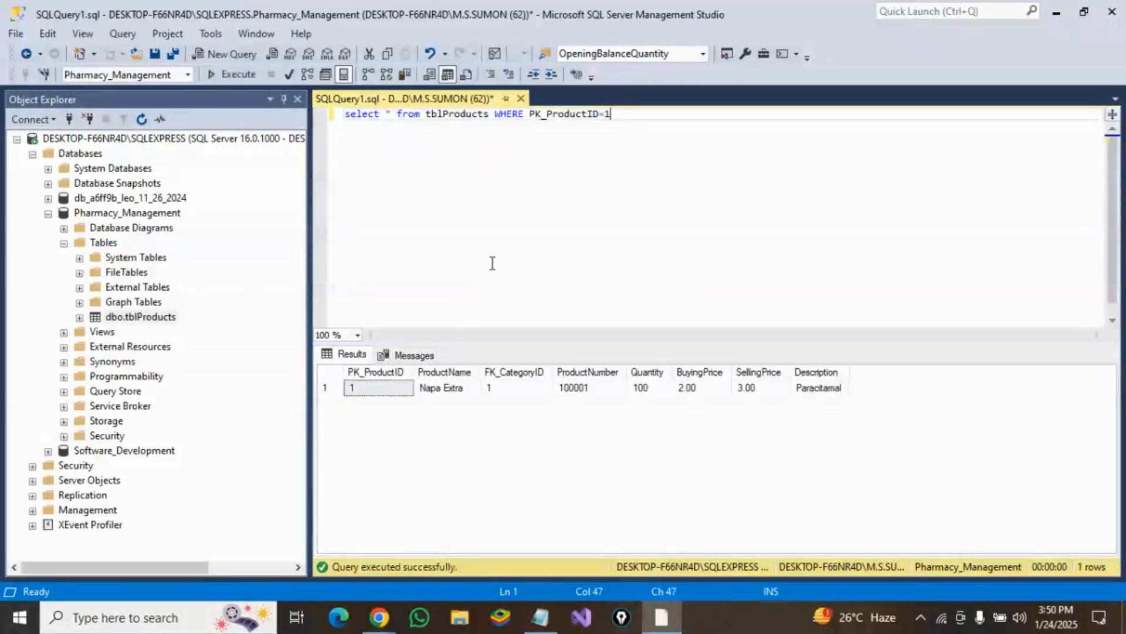
# Step: Change the filter value to PK_ProductID=2 and run the query
pyautogui.click(585, 113)
pyautogui.moveTo(604, 114); pyautogui.dragTo(615, 113)
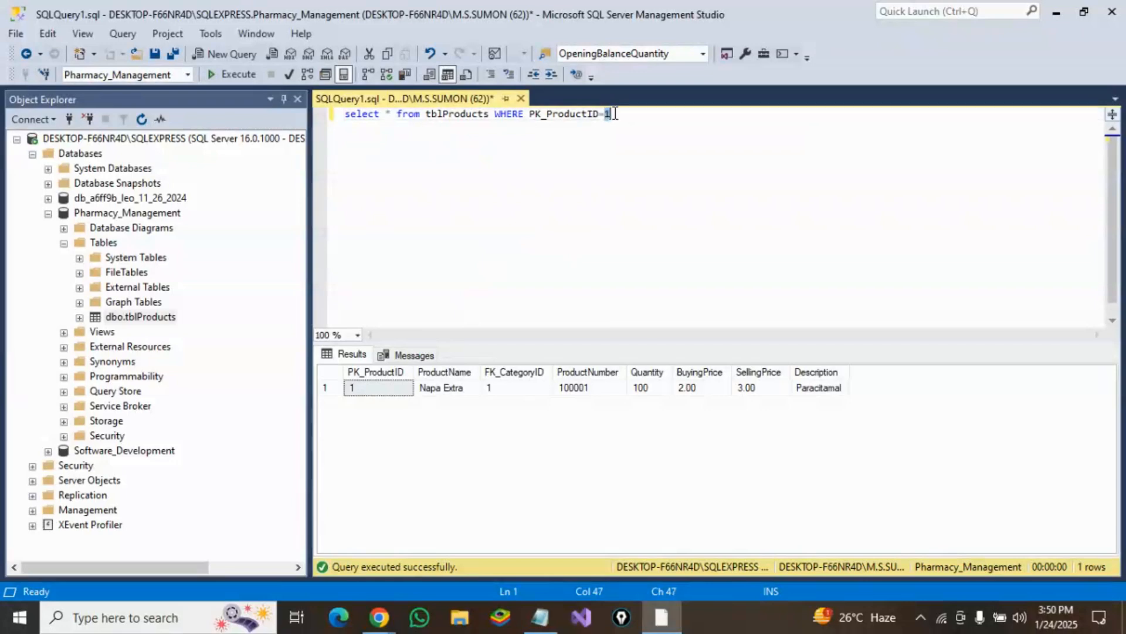
pyautogui.write('2')
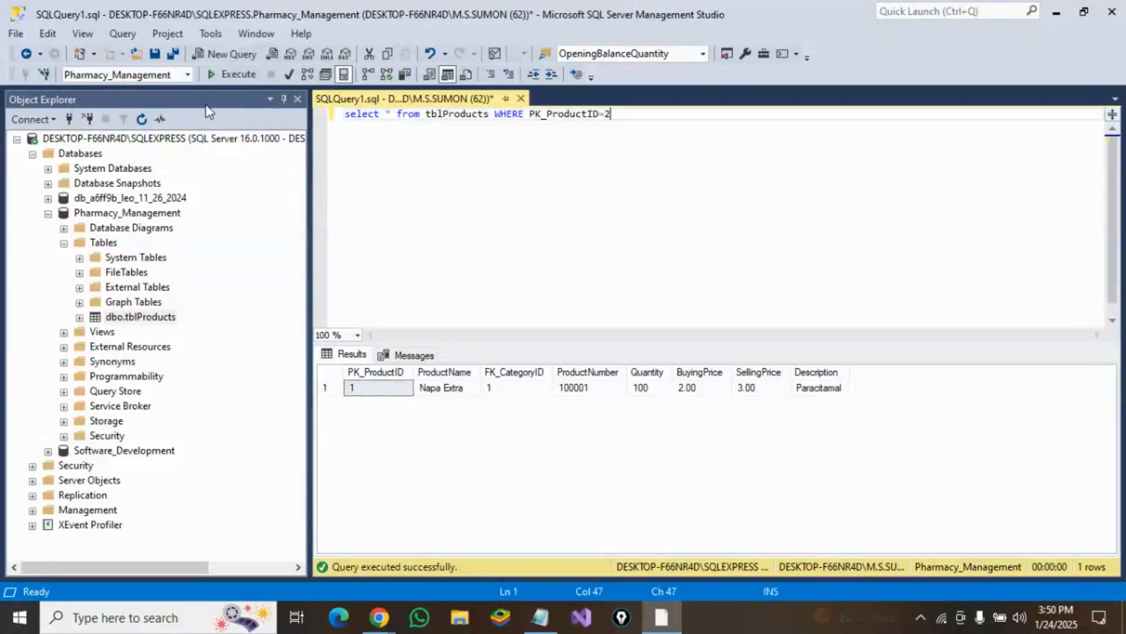
pyautogui.click(213, 75)
# Step: Rewrite the condition as WHERE PK_ProductID IN (1,2) and run the query
pyautogui.press('Left')
pyautogui.press('Left')
pyautogui.press('Left')
pyautogui.press('Left')
pyautogui.press('Left')
pyautogui.press('Left')
pyautogui.press('Left')
pyautogui.press('Left')
pyautogui.press('Left')
pyautogui.press('Left')
pyautogui.press('Left')
pyautogui.press('Left')
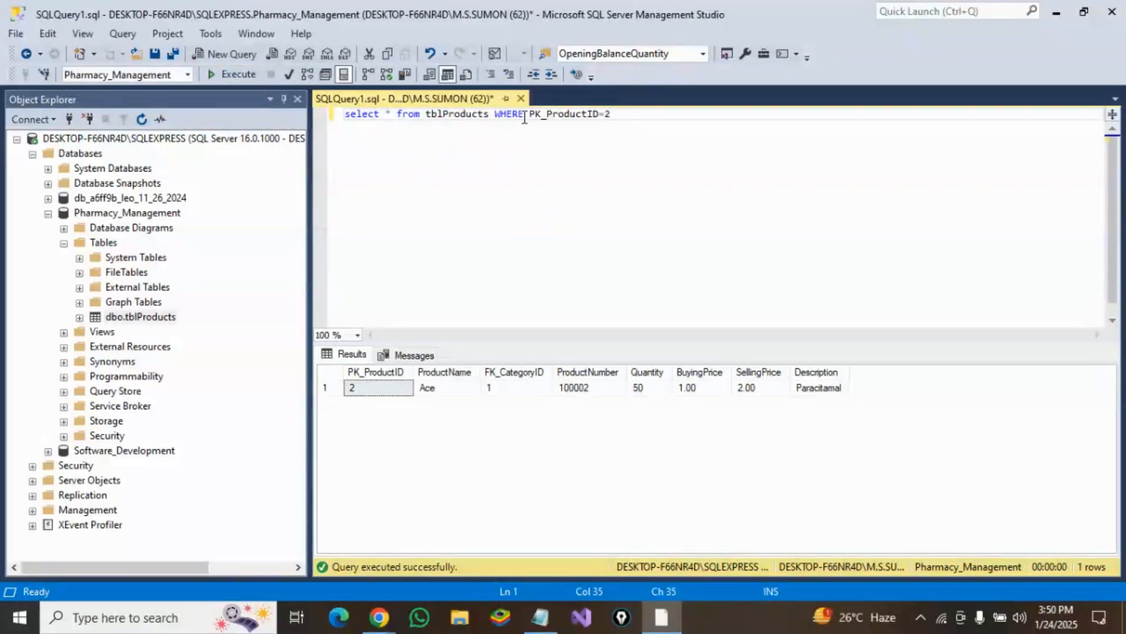
pyautogui.click(599, 115)
pyautogui.write('IN (')
pyautogui.press('Delete')
pyautogui.write('1,2)')
pyautogui.click(235, 74)
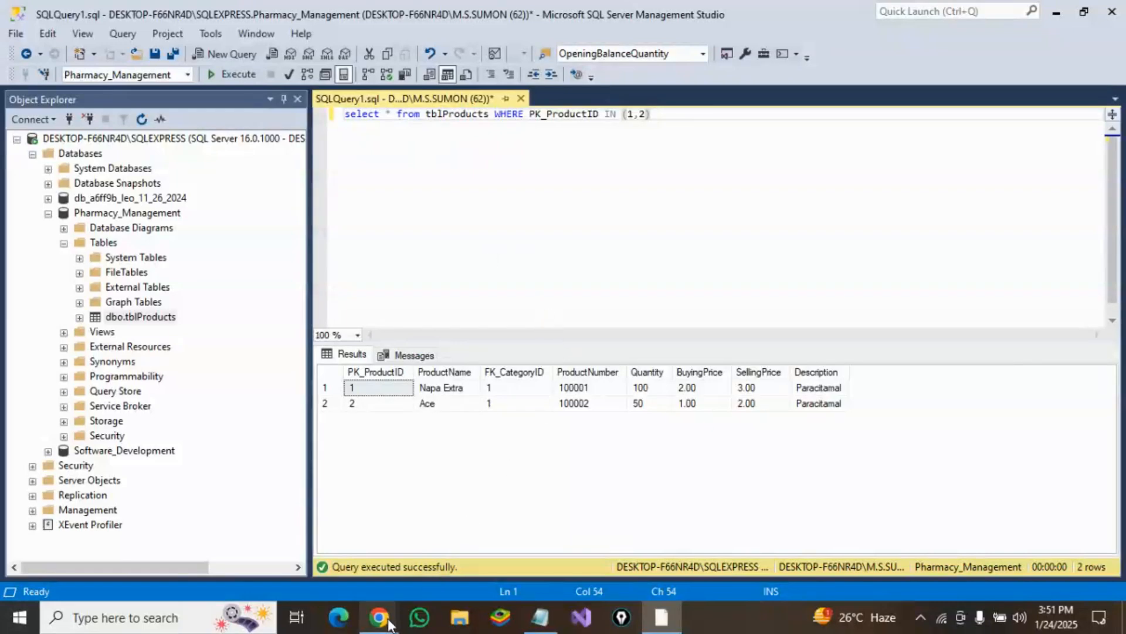
# Step: Switch to Chrome and open the tab with the Download SSMS page
pyautogui.moveTo(387, 619)
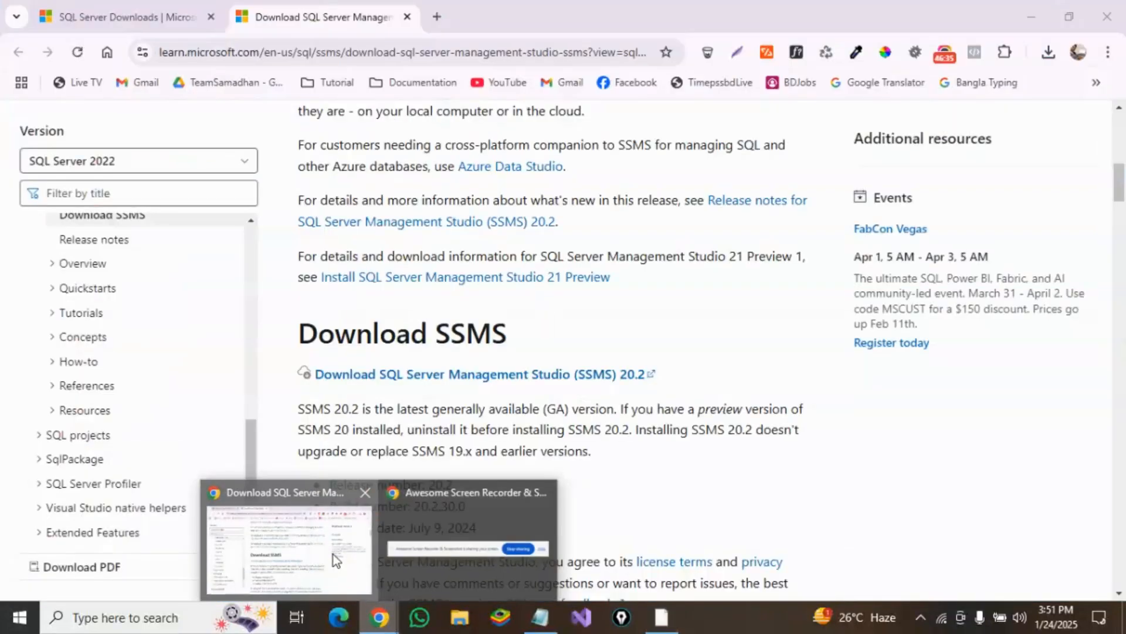
pyautogui.click(333, 554)
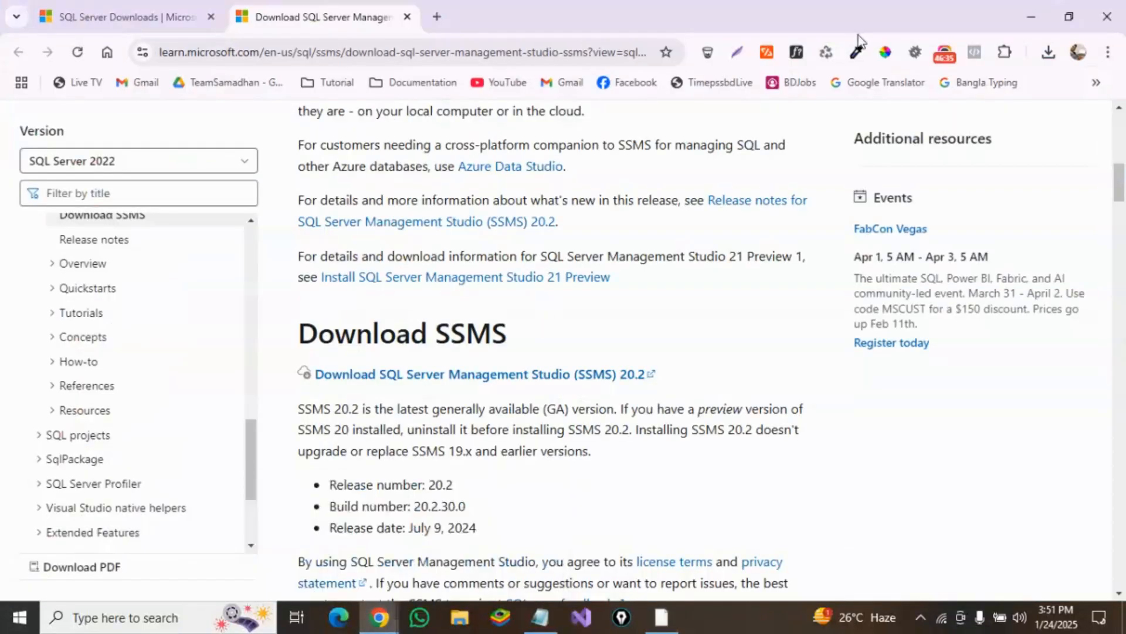